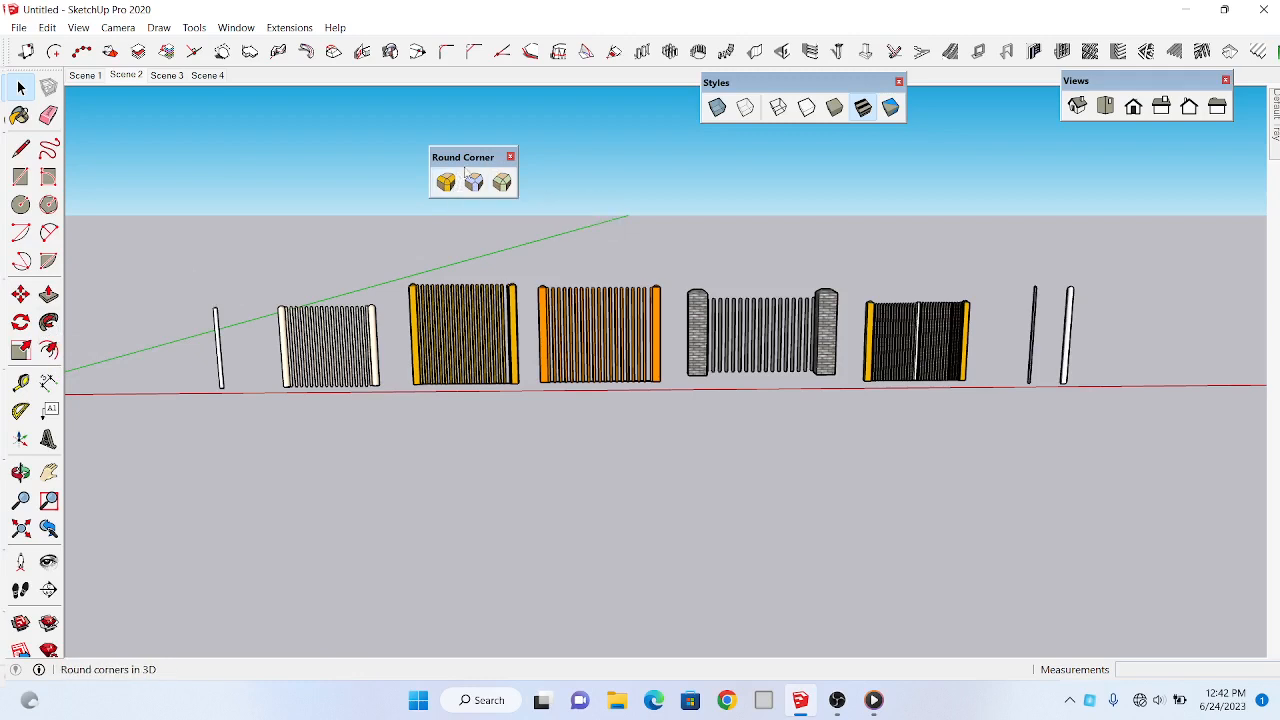
Step: Play the "rounded" reference video in Media Player and return to the SketchUp model
{"action": "left_click_drag", "start_coordinate": [466, 157], "coordinate": [480, 153]}
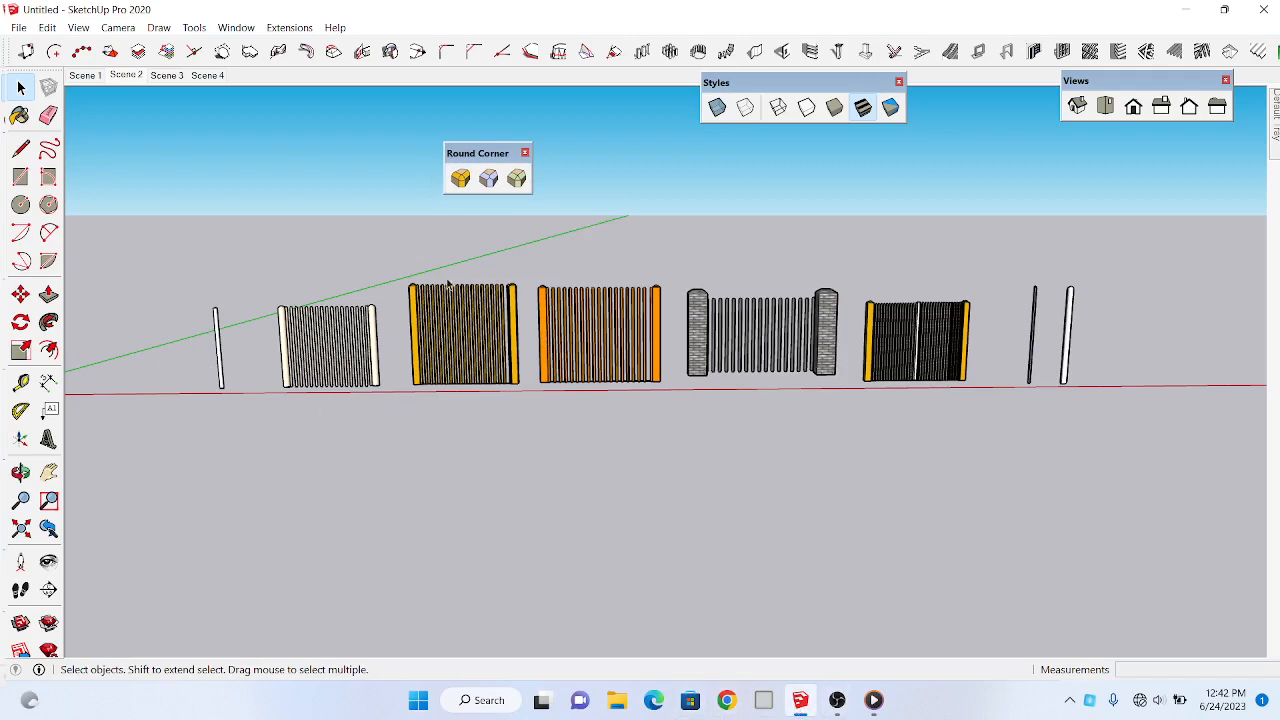
{"action": "left_click", "coordinate": [873, 700]}
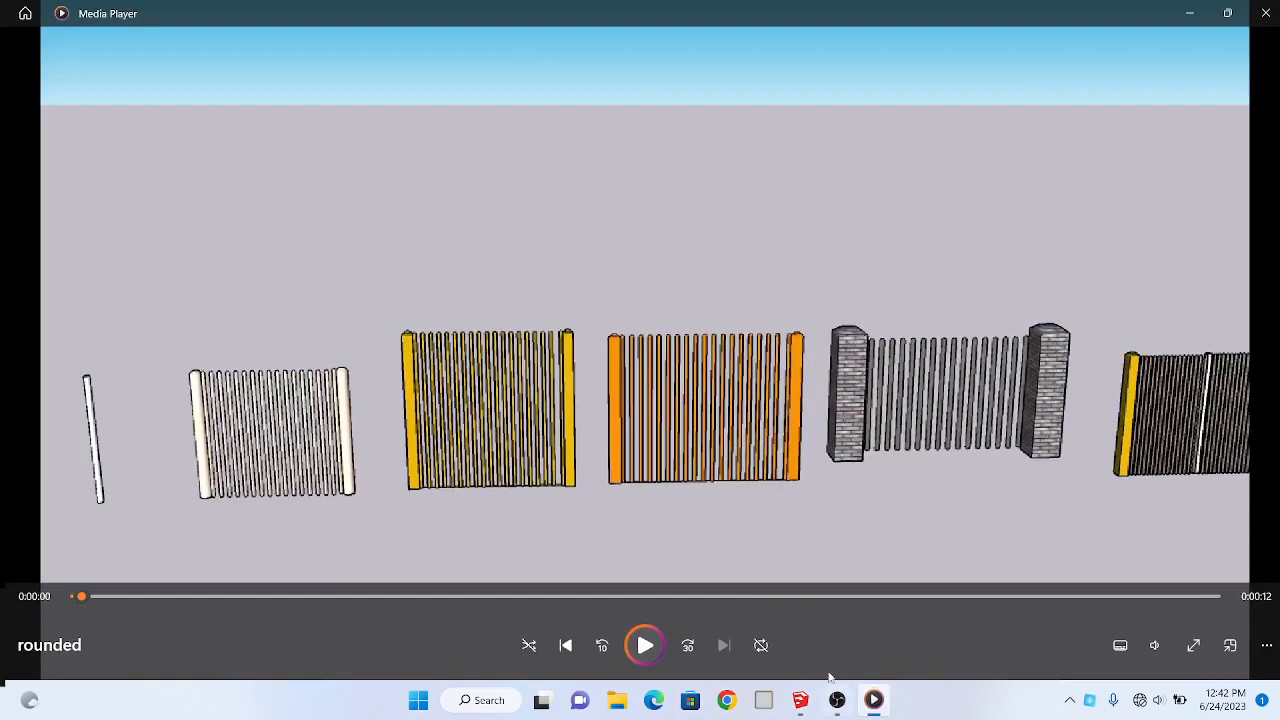
{"action": "left_click", "coordinate": [659, 652]}
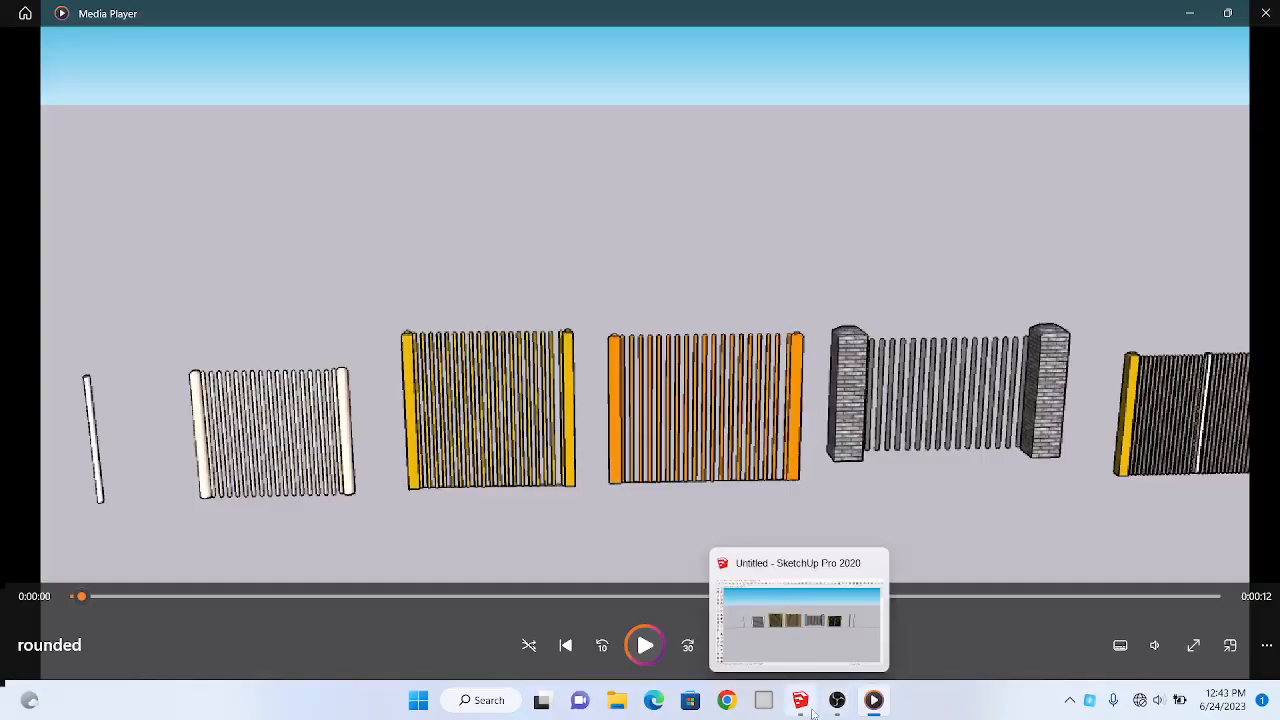
{"action": "left_click", "coordinate": [812, 712]}
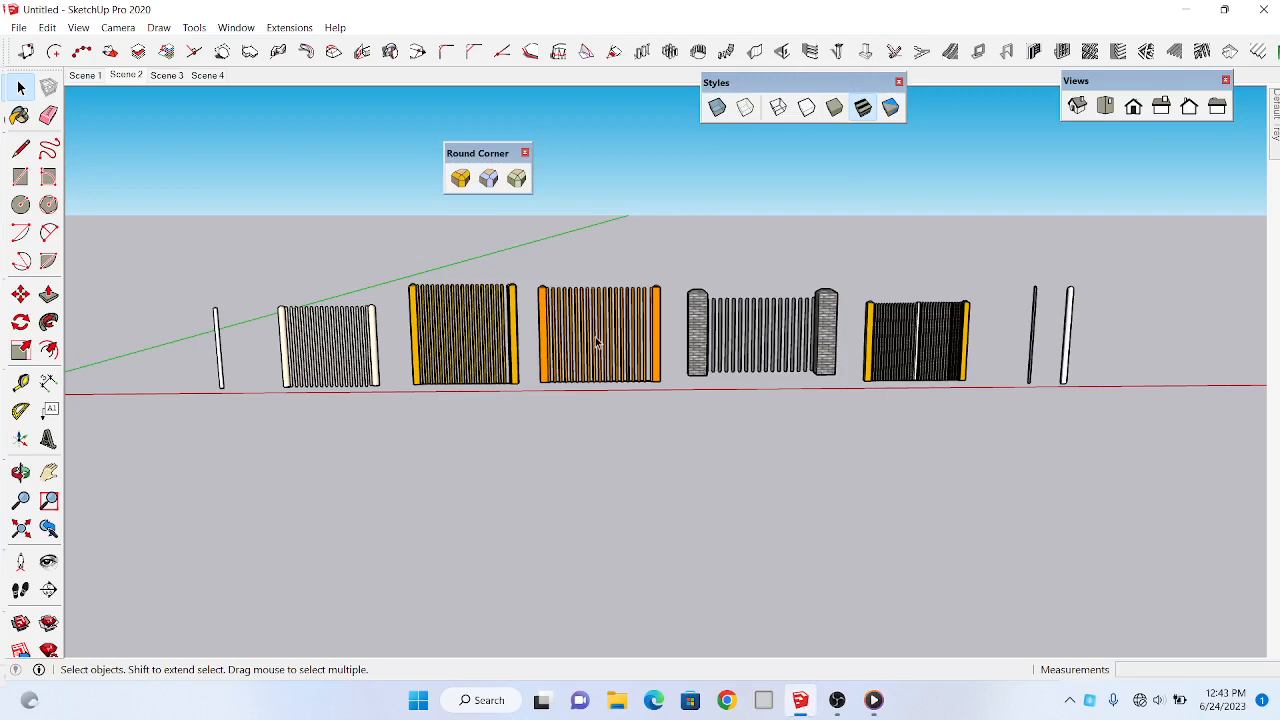
Step: Draw a circle with a 2" radius on the ground in the empty area beyond the two standalone posts
{"action": "left_click", "coordinate": [20, 472]}
{"action": "left_click_drag", "start_coordinate": [150, 450], "coordinate": [831, 403]}
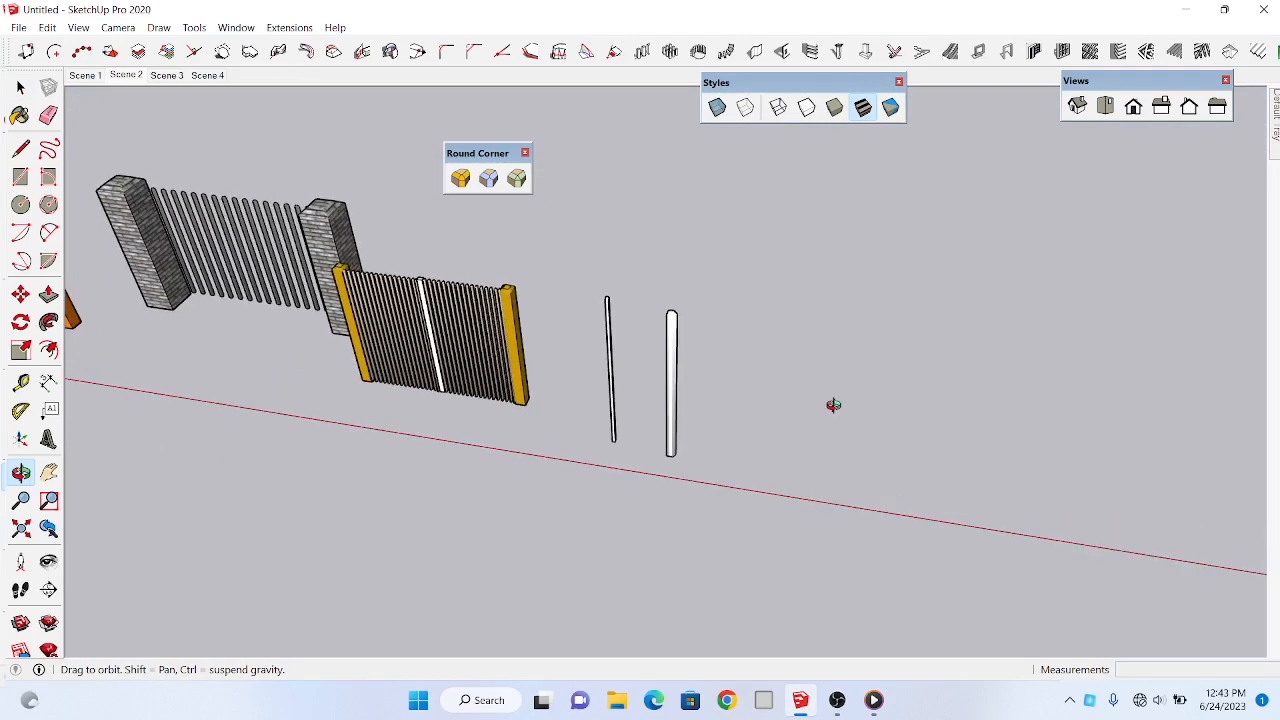
{"action": "left_click", "coordinate": [20, 205]}
{"action": "left_click", "coordinate": [842, 480]}
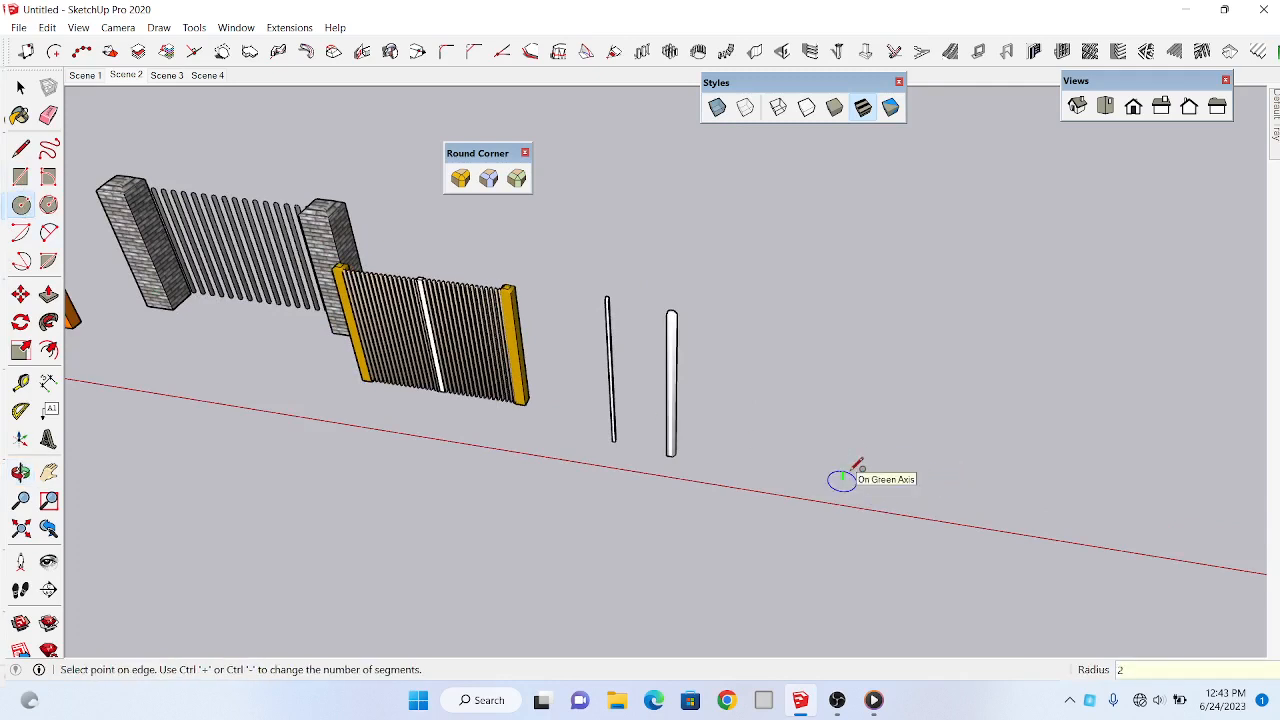
{"action": "type", "text": "2"}
{"action": "key", "text": "Return"}
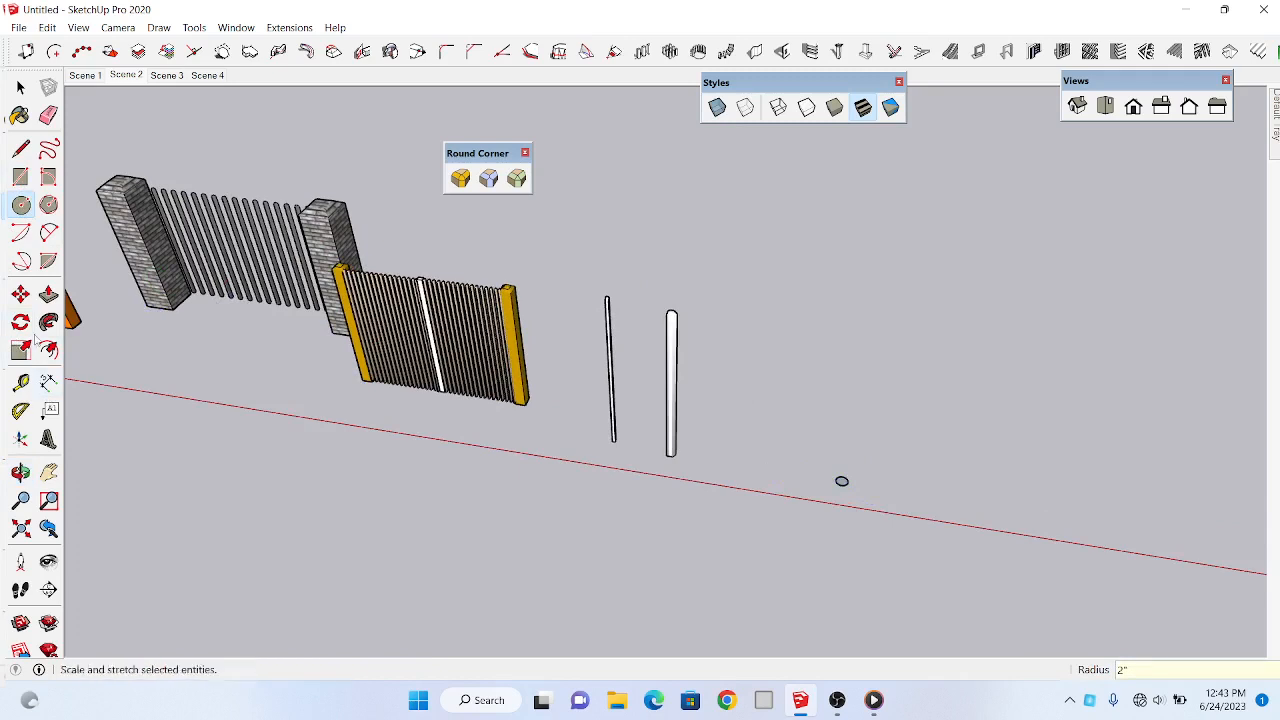
Step: Extrude the circle 5' upward into a cylindrical post with Push/Pull
{"action": "left_click", "coordinate": [48, 294]}
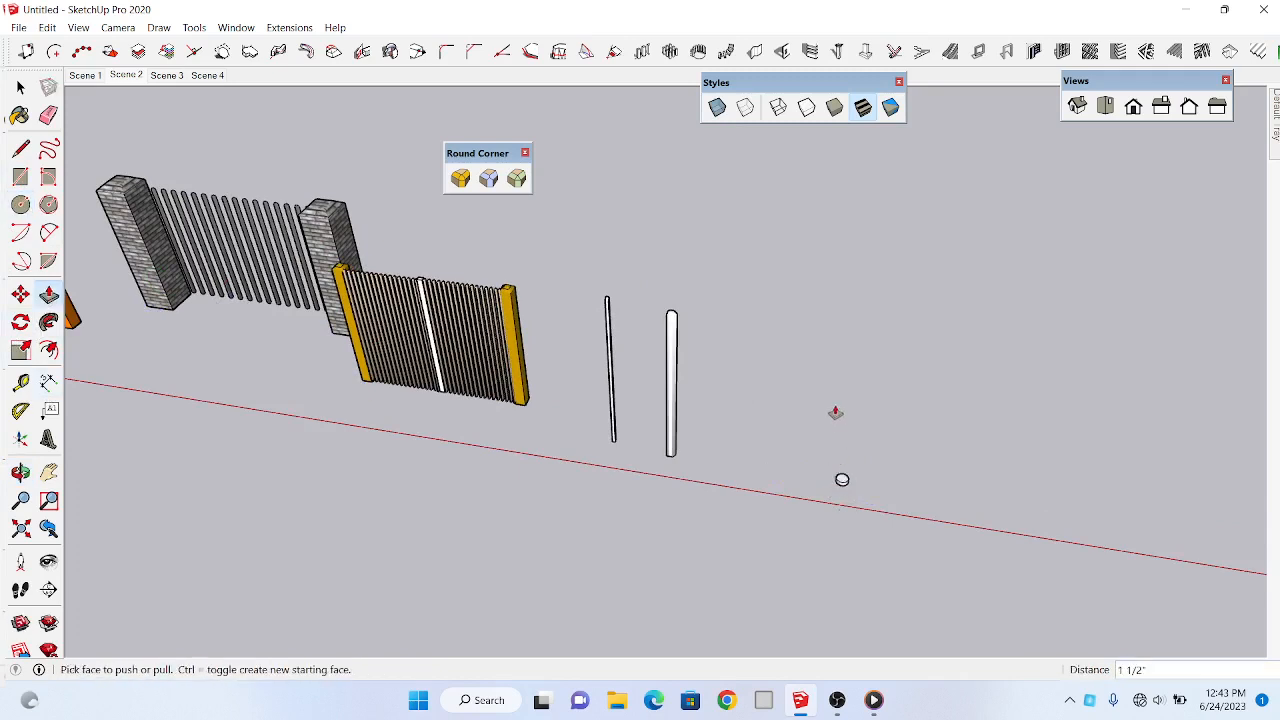
{"action": "left_click", "coordinate": [842, 480]}
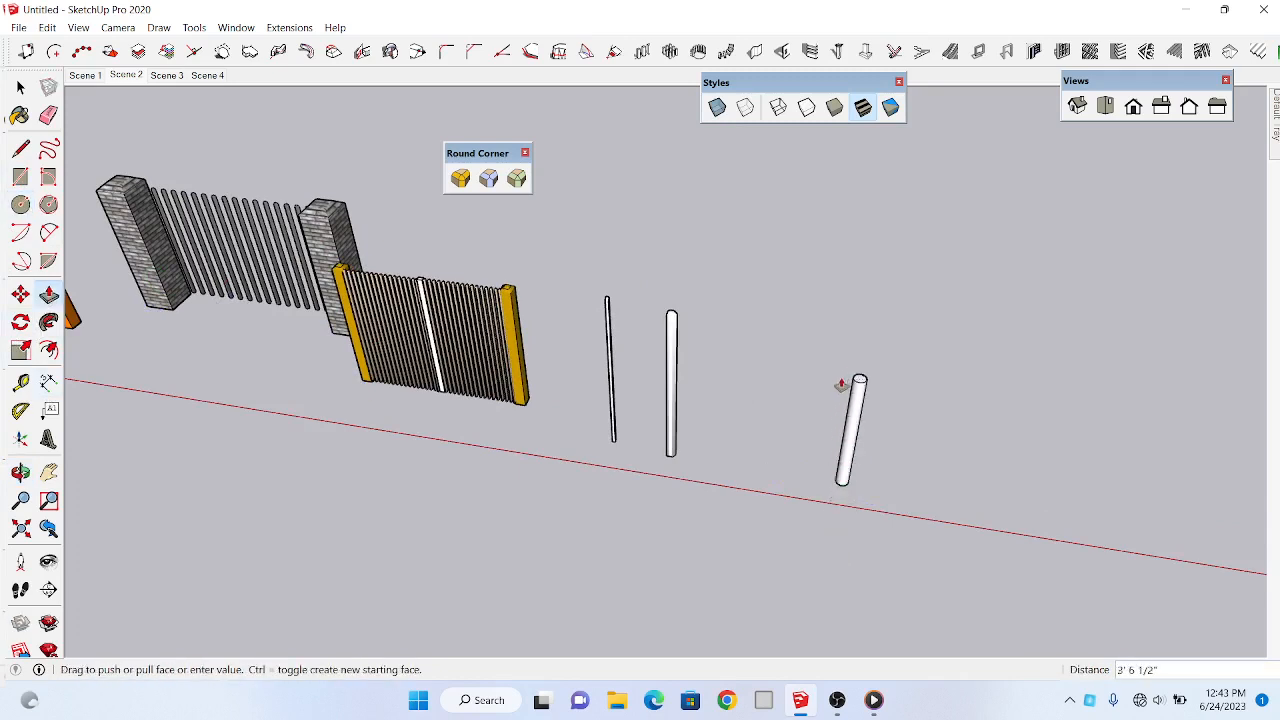
{"action": "key", "text": "Return"}
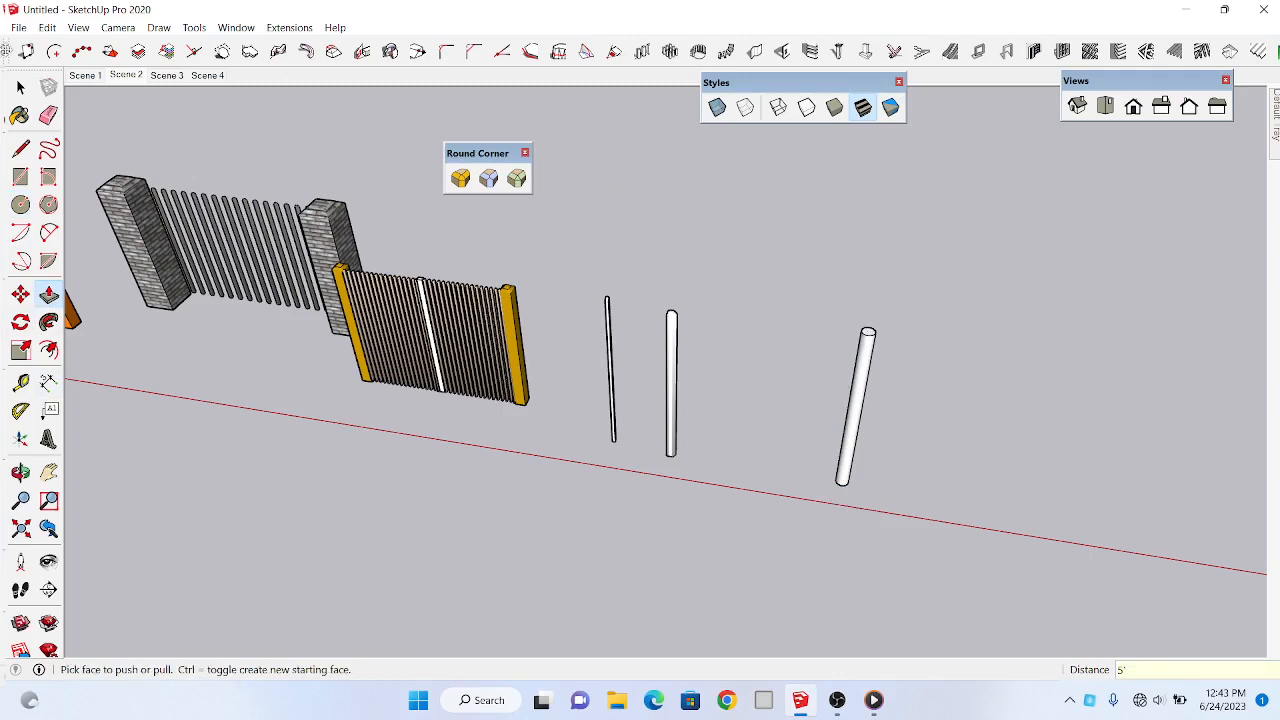
{"action": "key", "text": "space"}
{"action": "scroll", "coordinate": [880, 332], "scroll_direction": "up", "scroll_amount": 5}
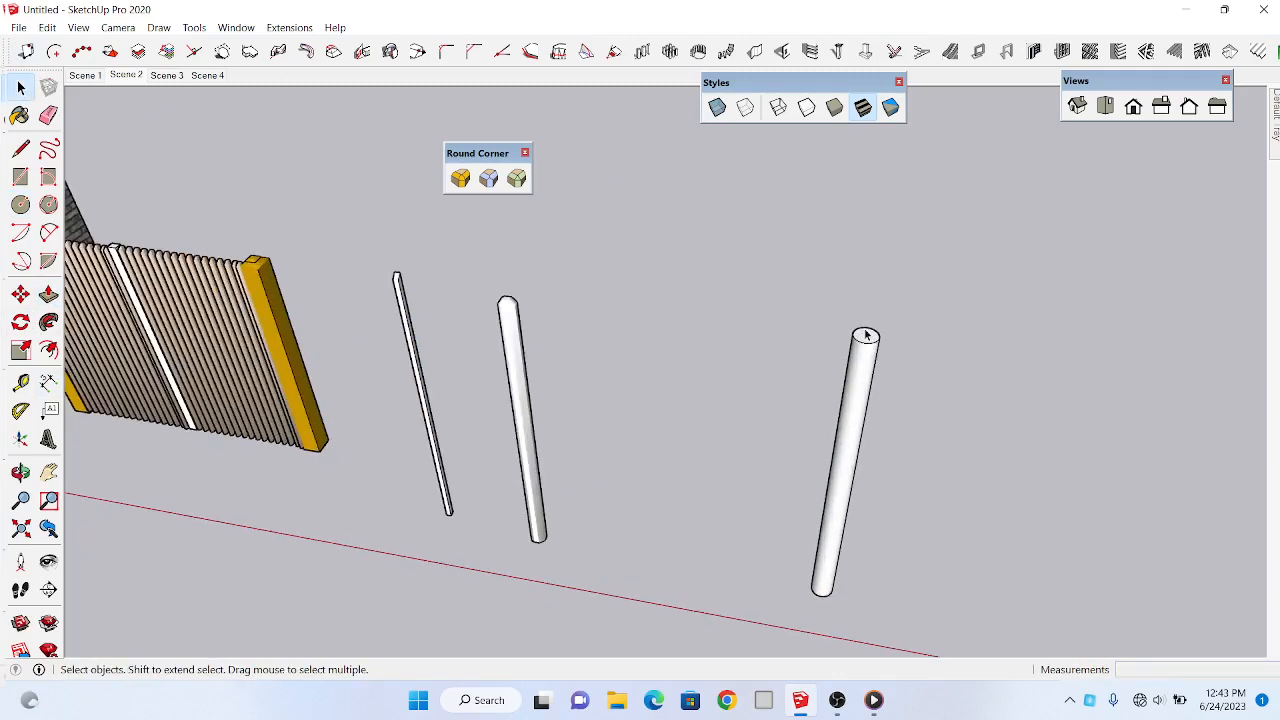
{"action": "scroll", "coordinate": [868, 340], "scroll_direction": "up", "scroll_amount": 2}
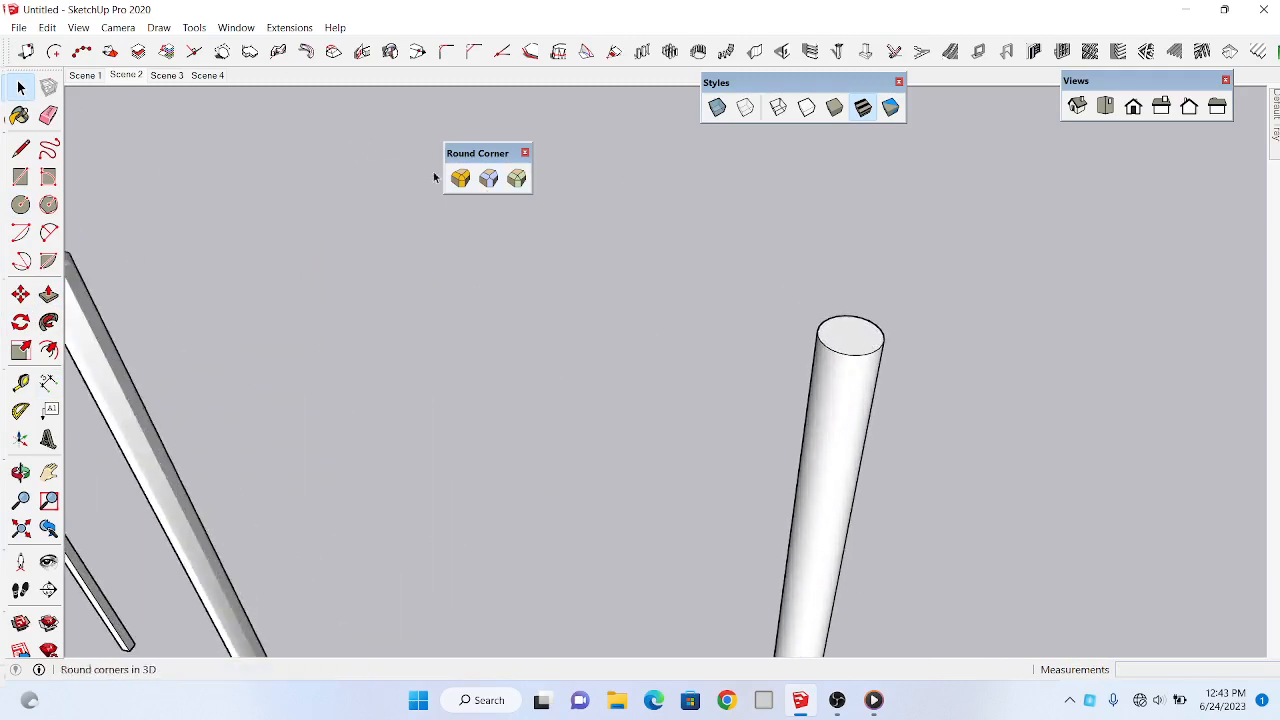
Step: Close the Round Corner toolbar, then show it again through the toolbar settings and place it clear of the model
{"action": "left_click", "coordinate": [525, 154]}
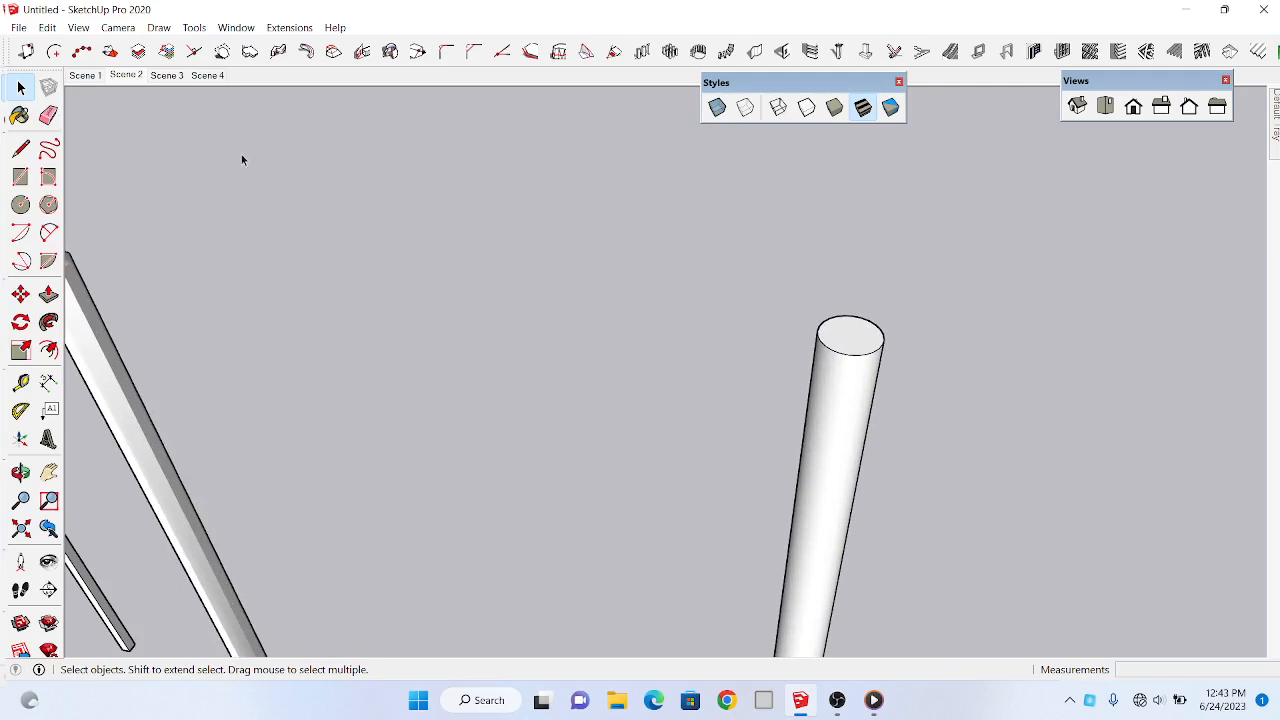
{"action": "left_click", "coordinate": [78, 27]}
{"action": "left_click", "coordinate": [105, 45]}
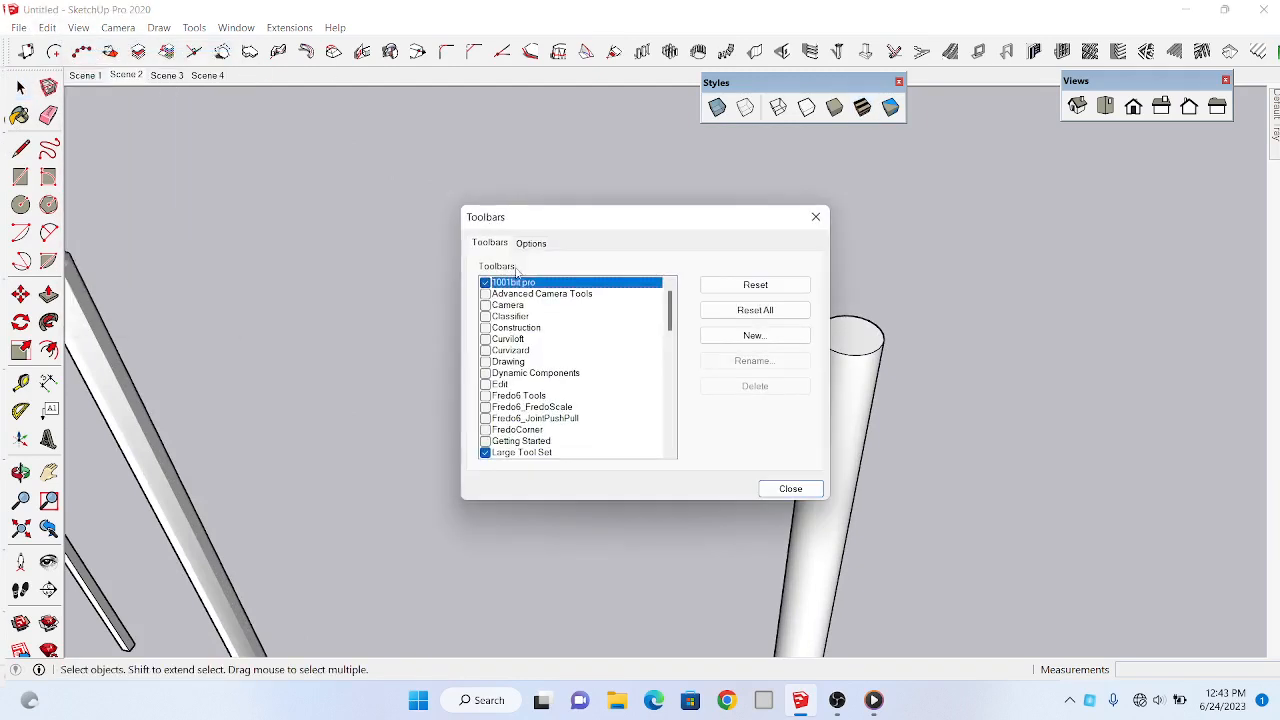
{"action": "left_click_drag", "start_coordinate": [669, 311], "coordinate": [682, 368]}
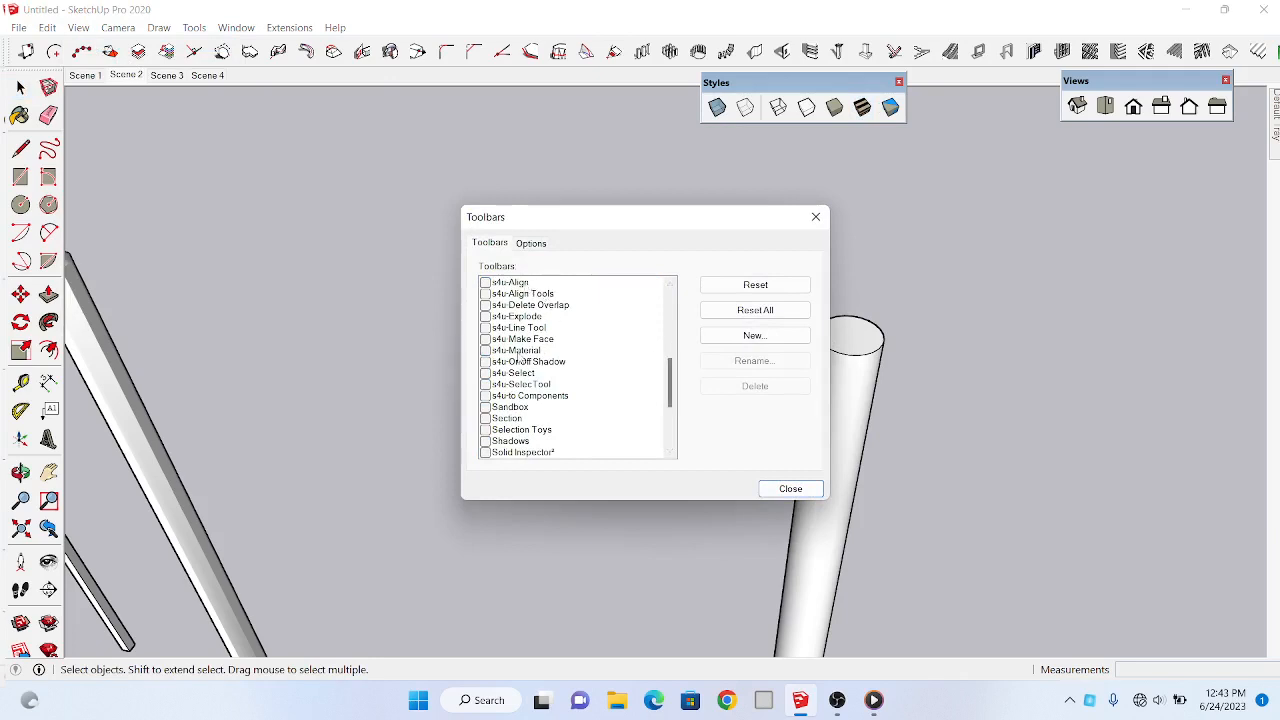
{"action": "scroll", "coordinate": [514, 339], "scroll_direction": "up", "scroll_amount": 5}
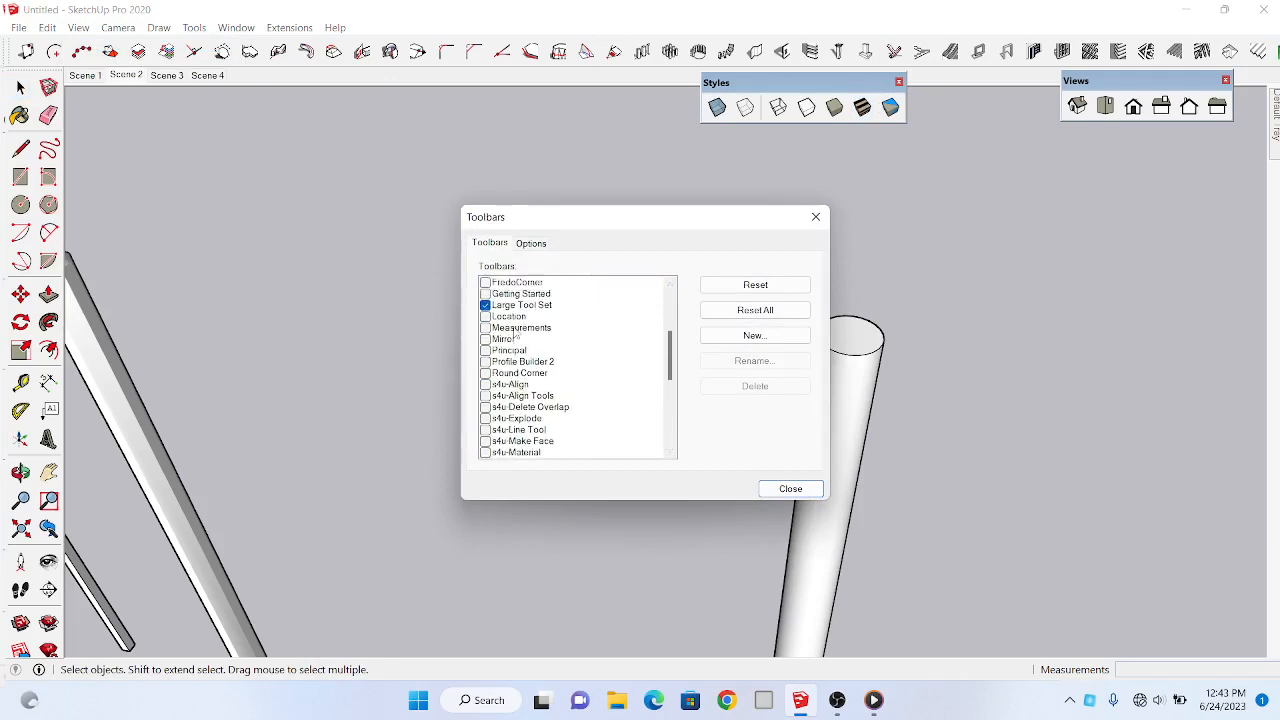
{"action": "scroll", "coordinate": [514, 342], "scroll_direction": "down", "scroll_amount": 5}
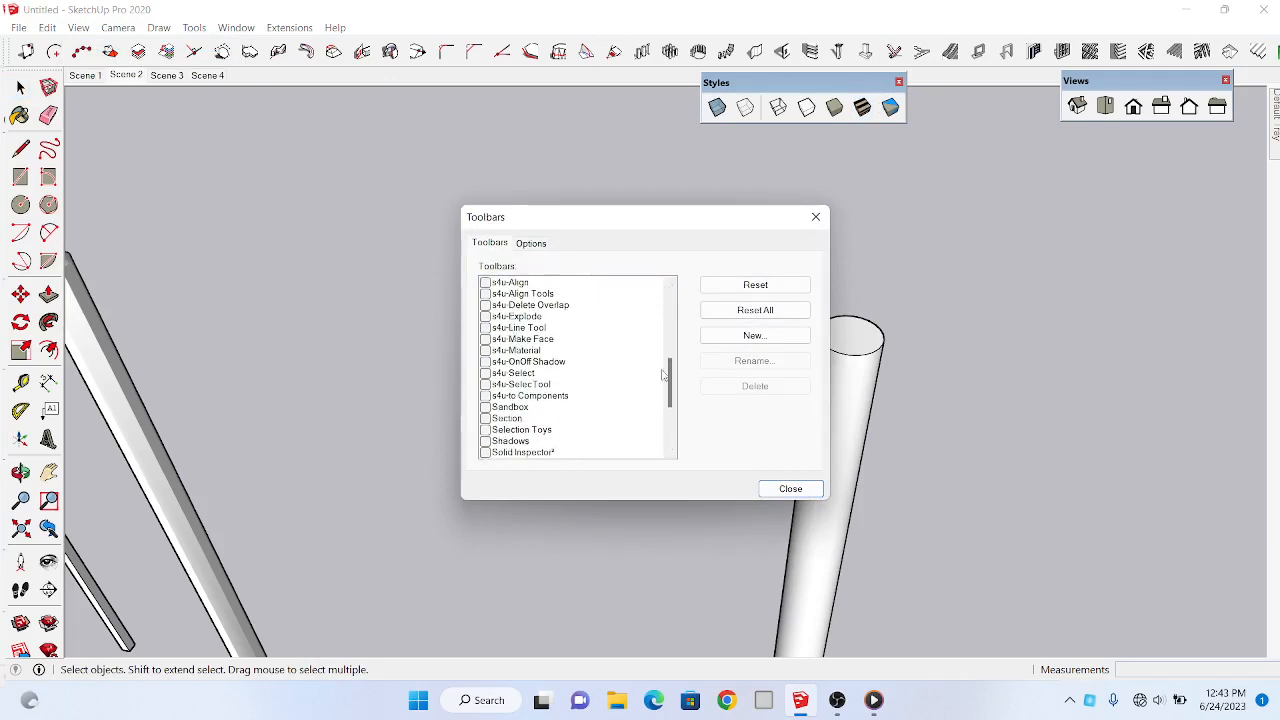
{"action": "left_click_drag", "start_coordinate": [673, 376], "coordinate": [673, 360]}
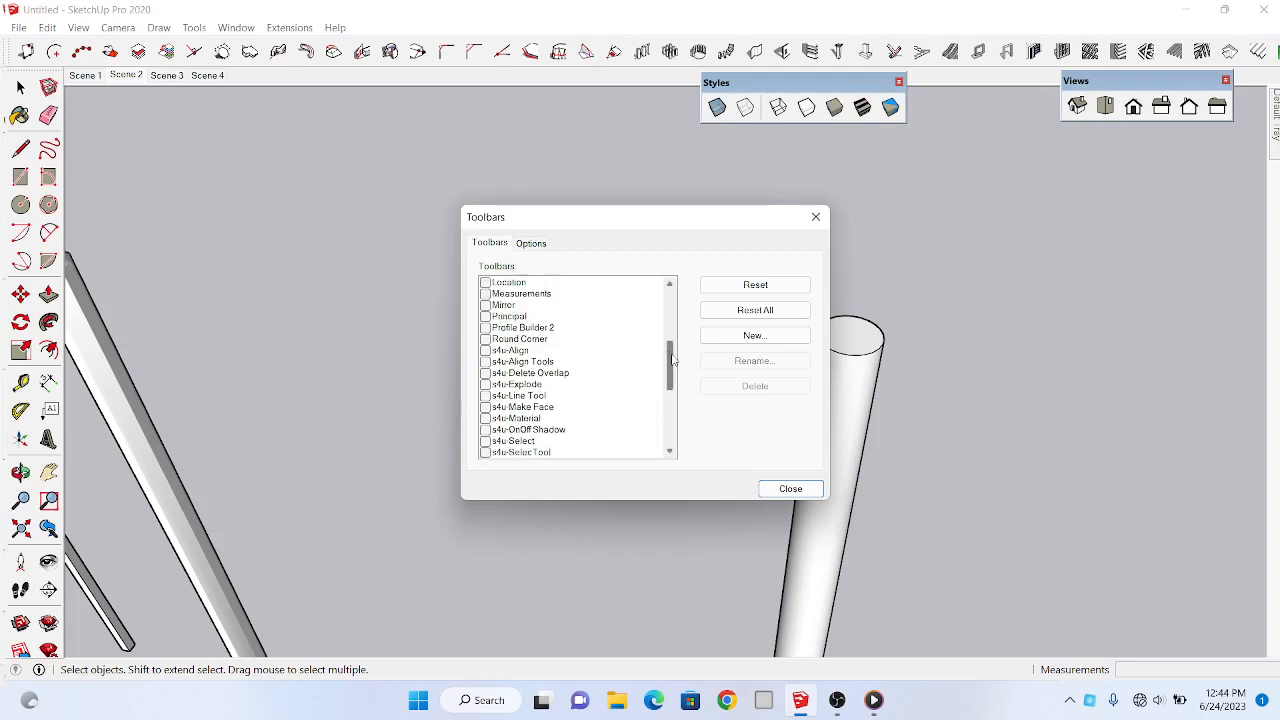
{"action": "left_click", "coordinate": [486, 339]}
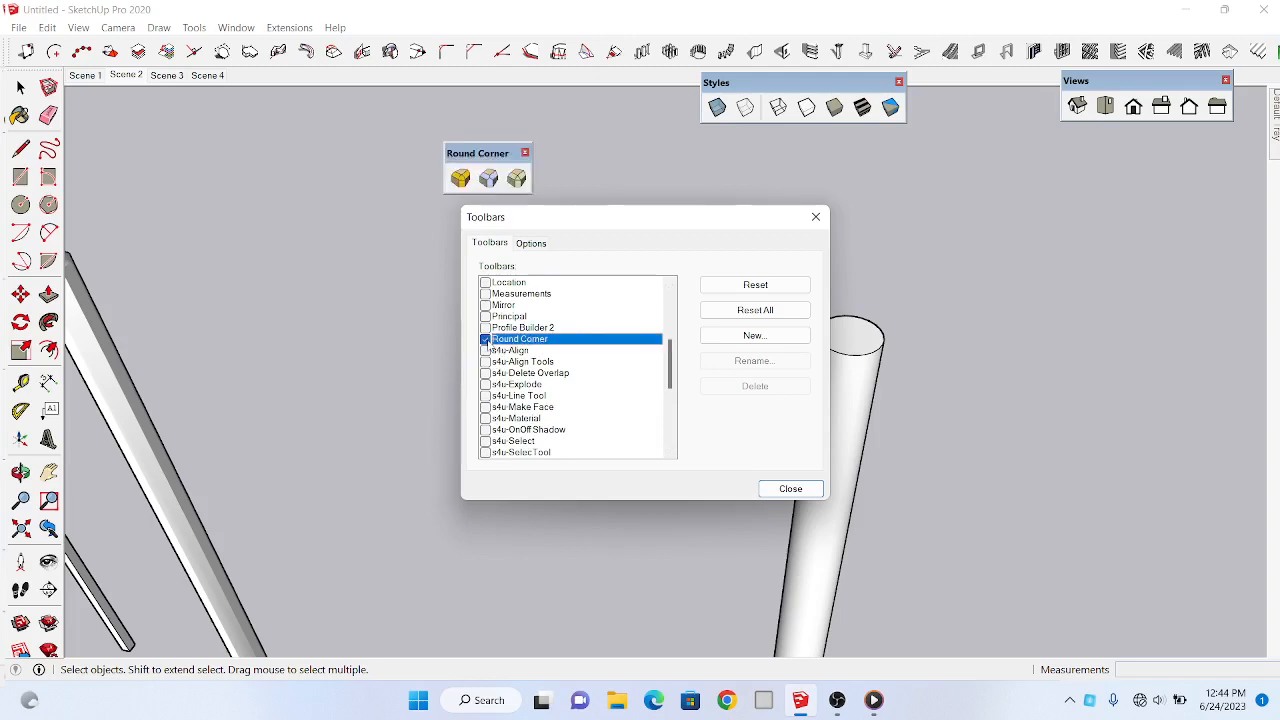
{"action": "left_click", "coordinate": [790, 488]}
{"action": "left_click_drag", "start_coordinate": [490, 154], "coordinate": [481, 136]}
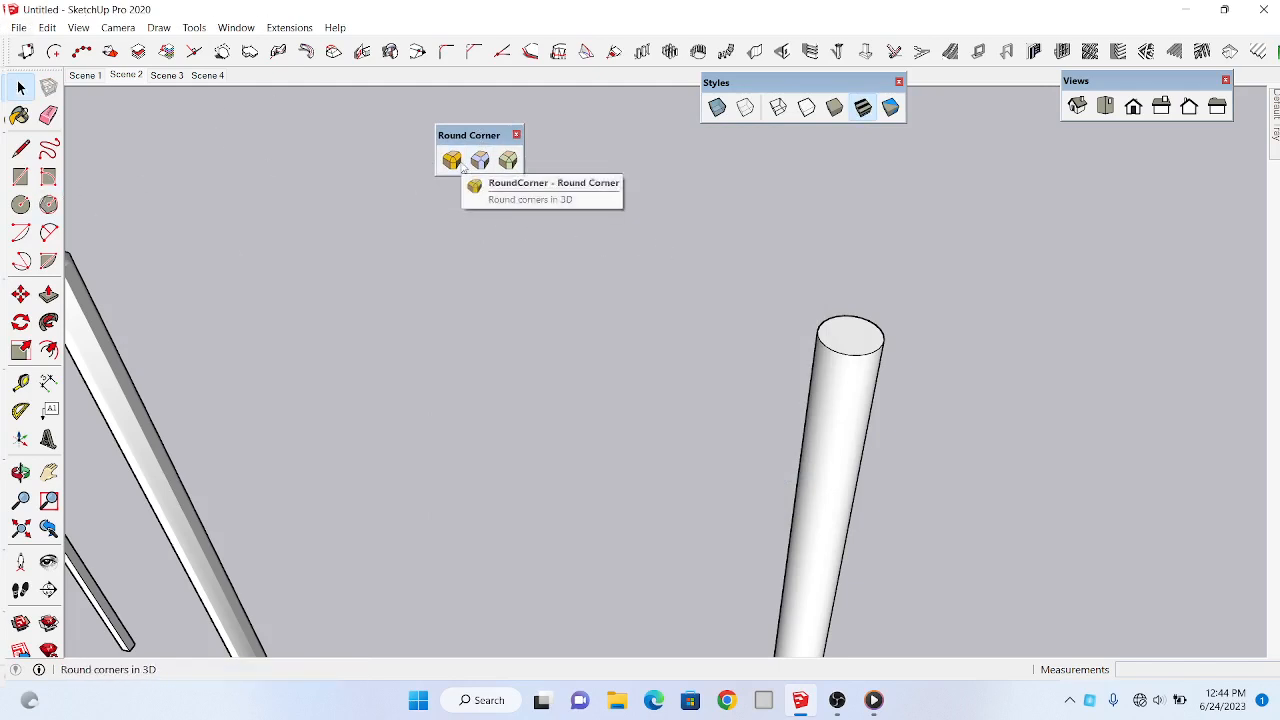
Step: Round the edge of the cylinder's top face with Round Corner, using a 1" offset and 1 segment
{"action": "left_click", "coordinate": [861, 341]}
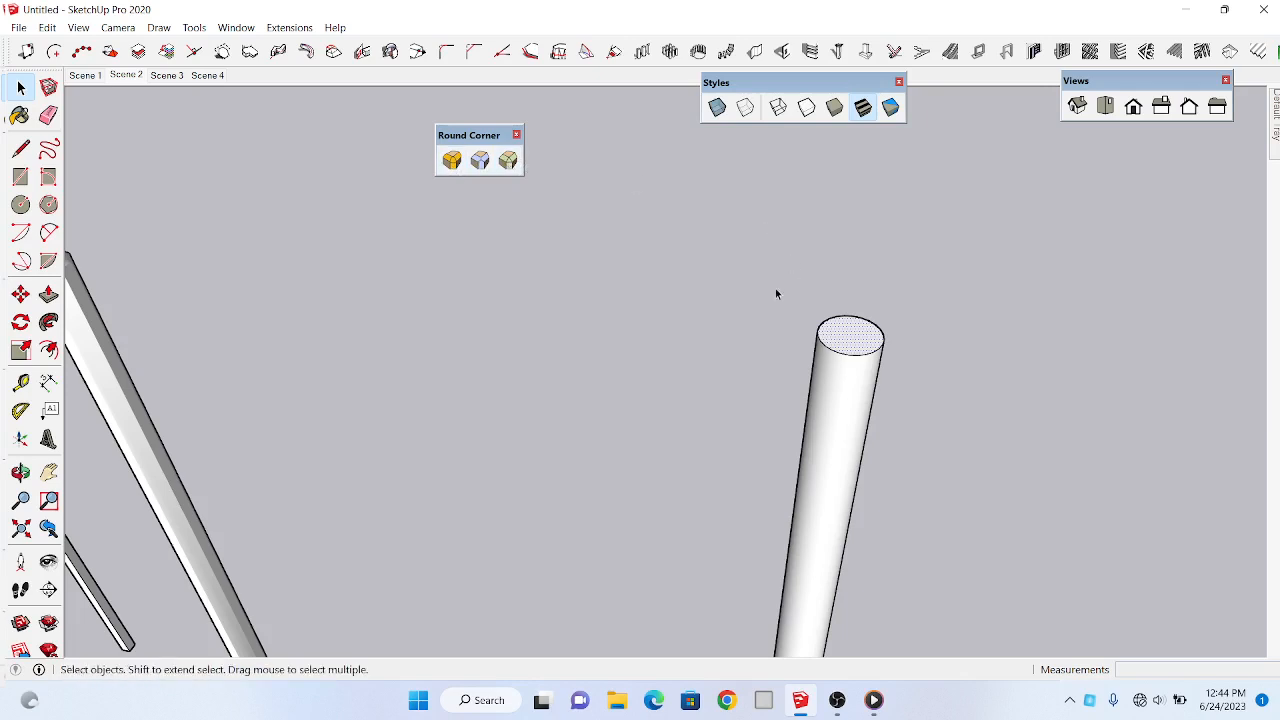
{"action": "left_click", "coordinate": [452, 160]}
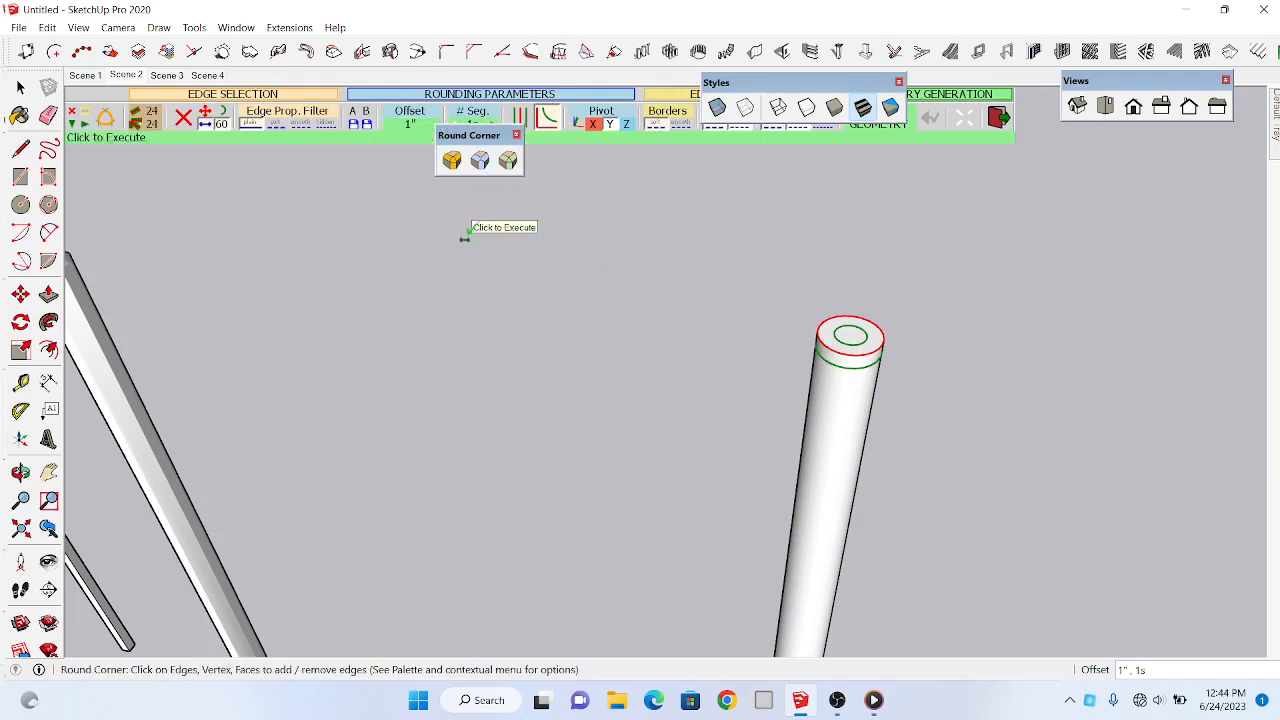
{"action": "left_click", "coordinate": [639, 268]}
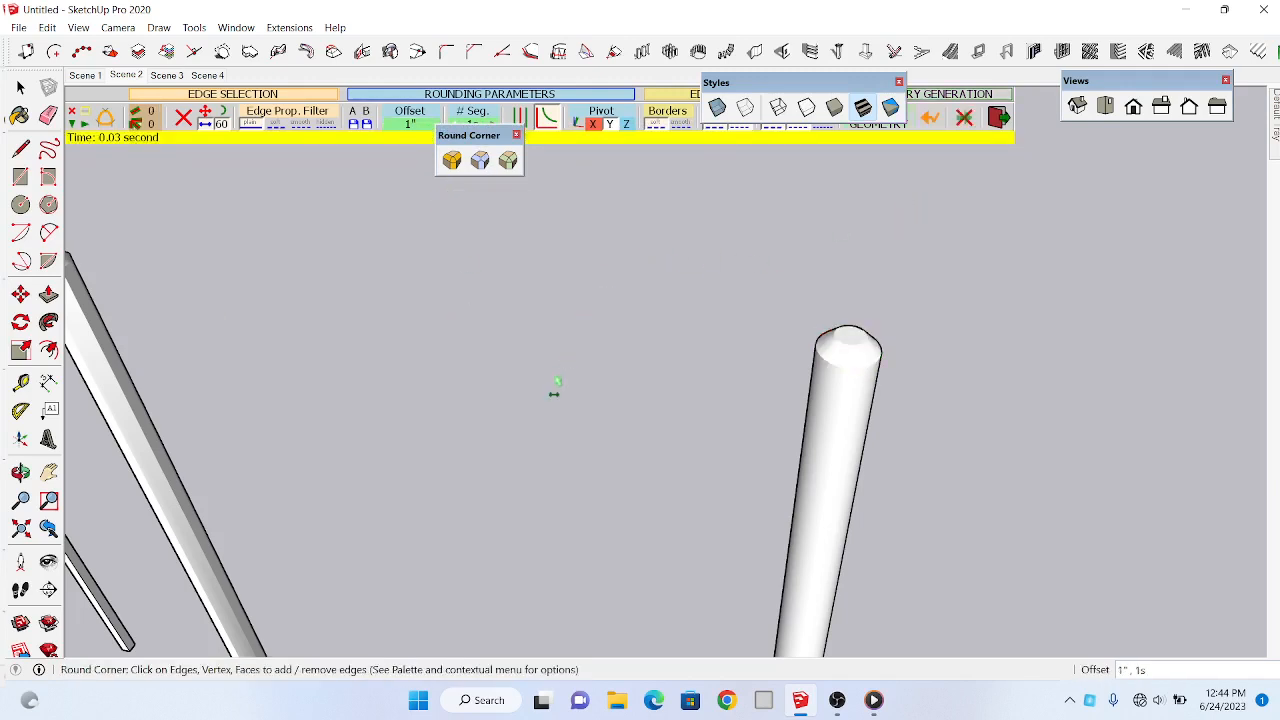
{"action": "scroll", "coordinate": [860, 360], "scroll_direction": "up", "scroll_amount": 5}
{"action": "scroll", "coordinate": [771, 371], "scroll_direction": "down", "scroll_amount": 1}
{"action": "scroll", "coordinate": [777, 405], "scroll_direction": "up", "scroll_amount": 1}
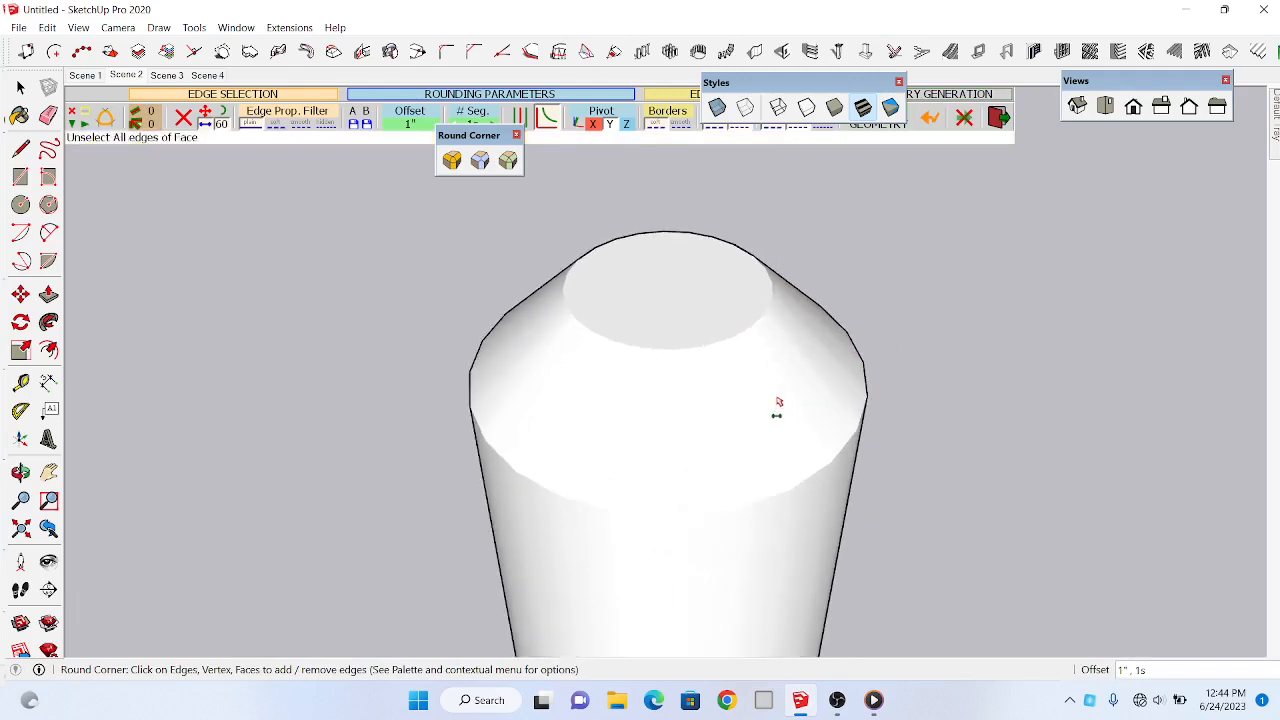
{"action": "scroll", "coordinate": [537, 300], "scroll_direction": "down", "scroll_amount": 8}
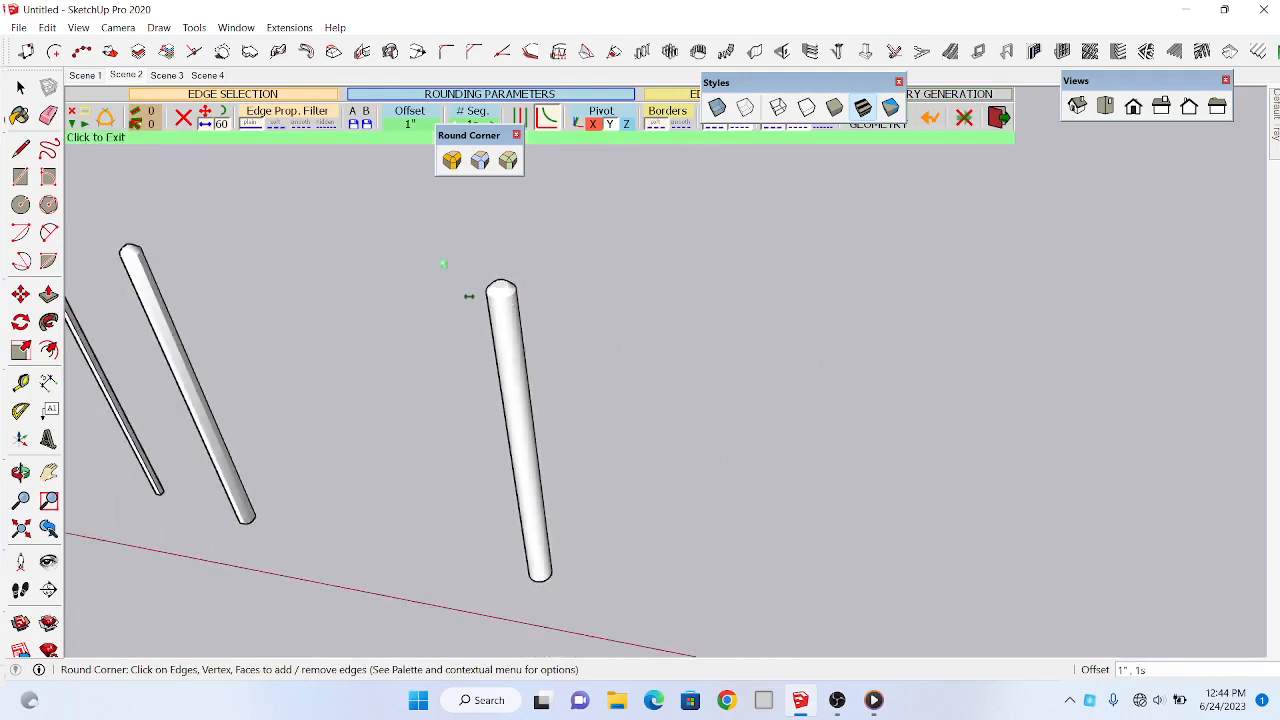
{"action": "left_click", "coordinate": [20, 87]}
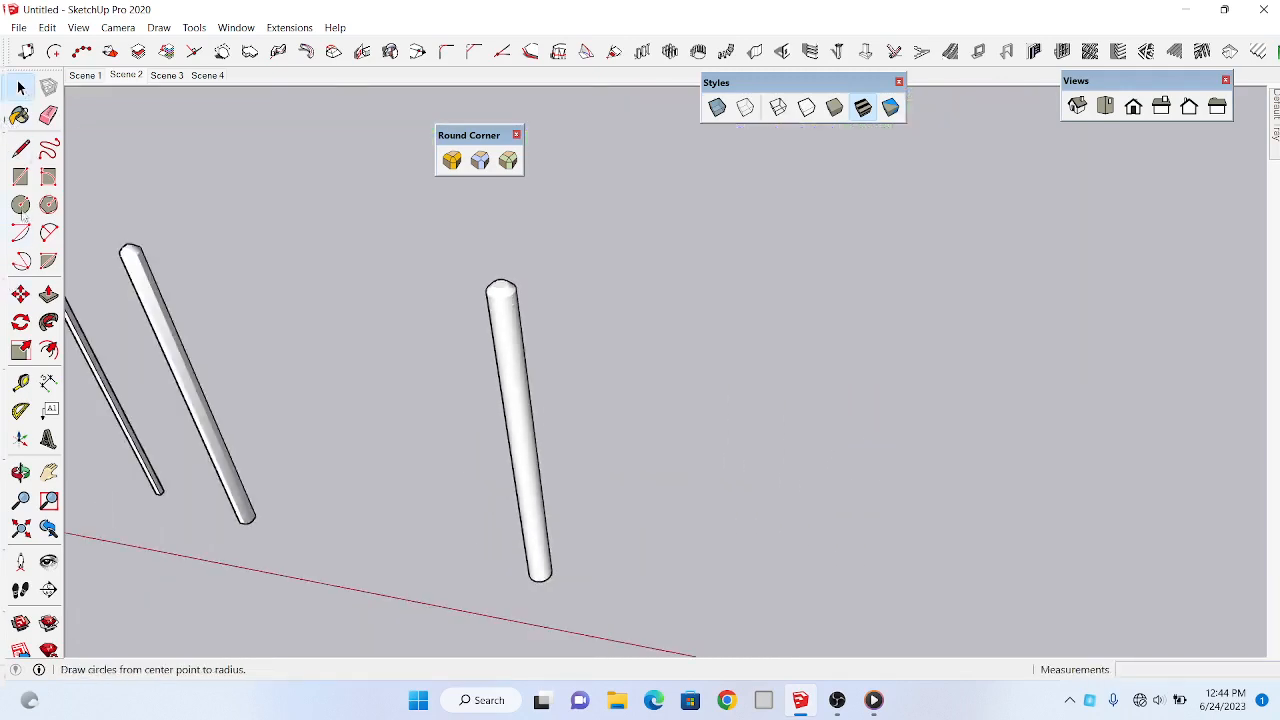
Step: Draw a 2" by 2" square on the ground beside the rounded cylindrical post
{"action": "left_click", "coordinate": [20, 177]}
{"action": "left_click", "coordinate": [652, 586]}
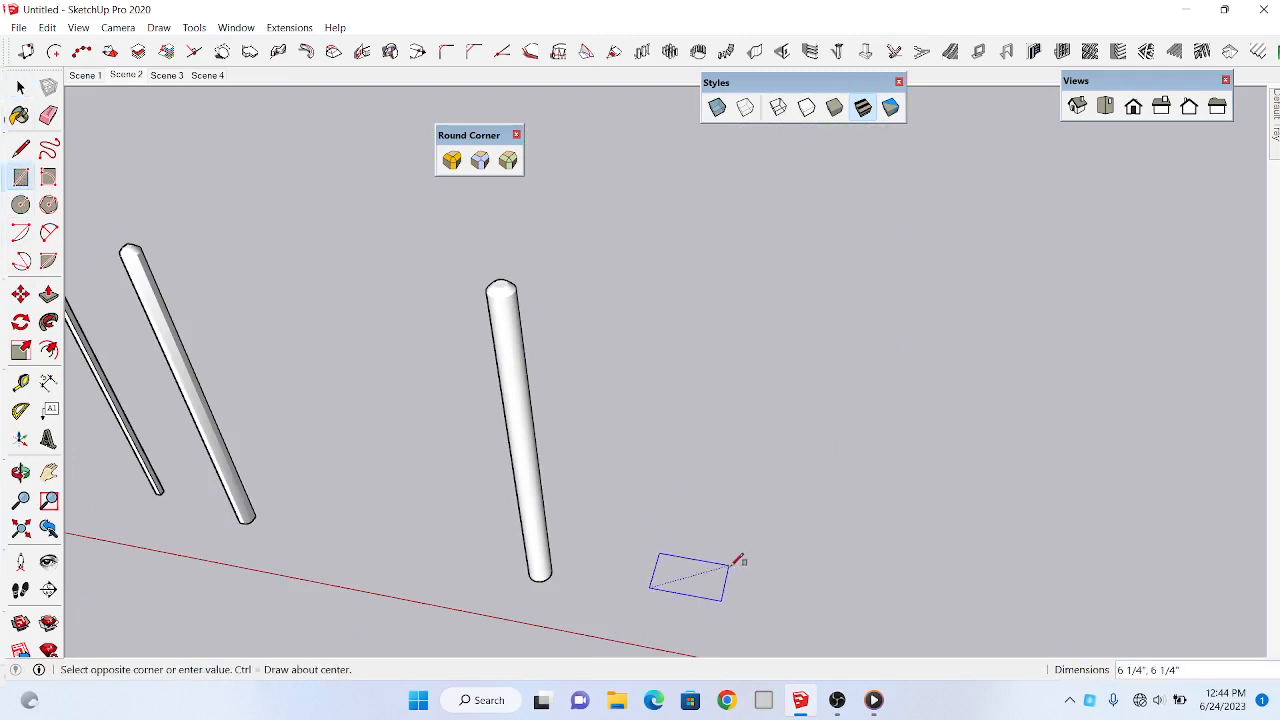
{"action": "type", "text": "2 3/16\", 8 3"}
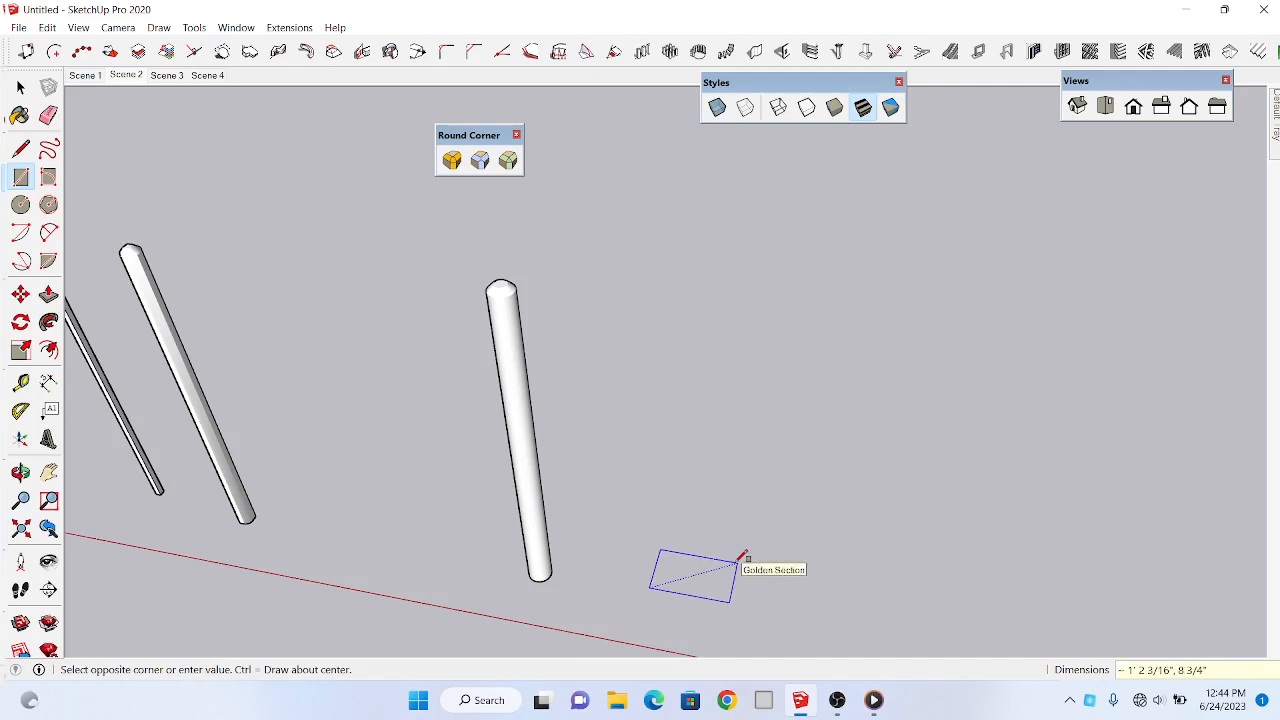
{"action": "type", "text": "2"}
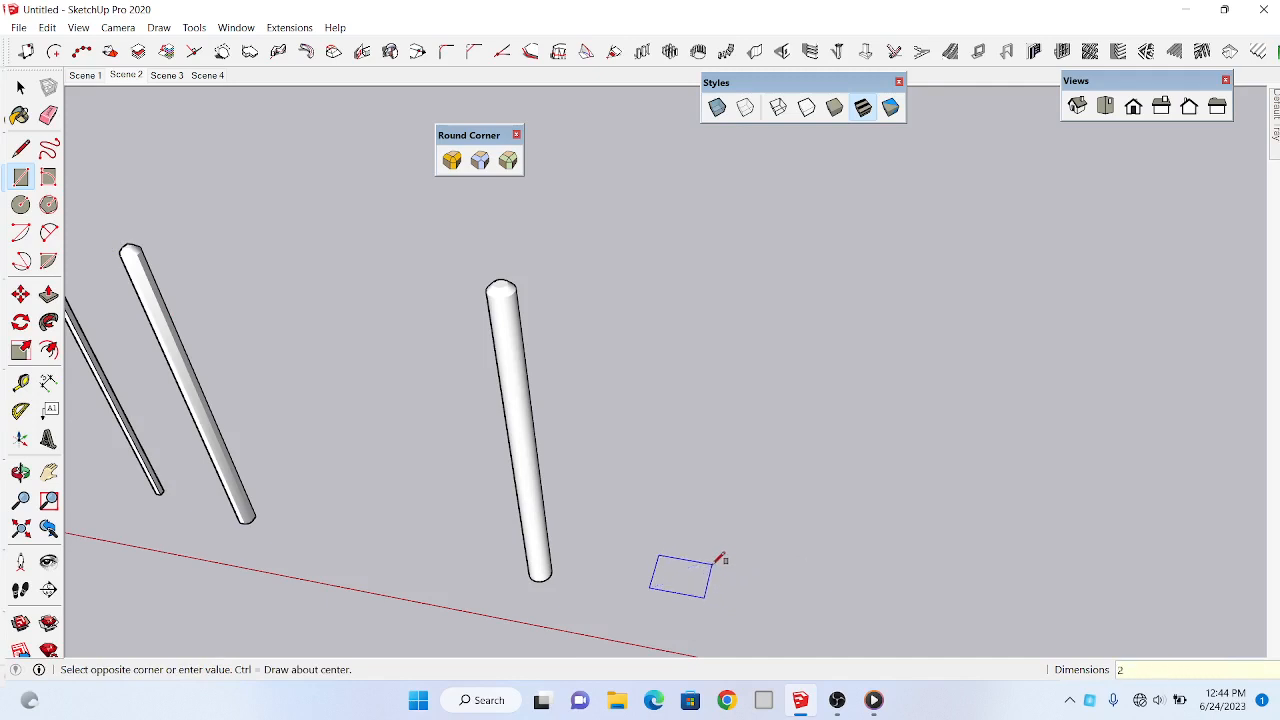
{"action": "type", "text": ",2"}
{"action": "key", "text": "Return"}
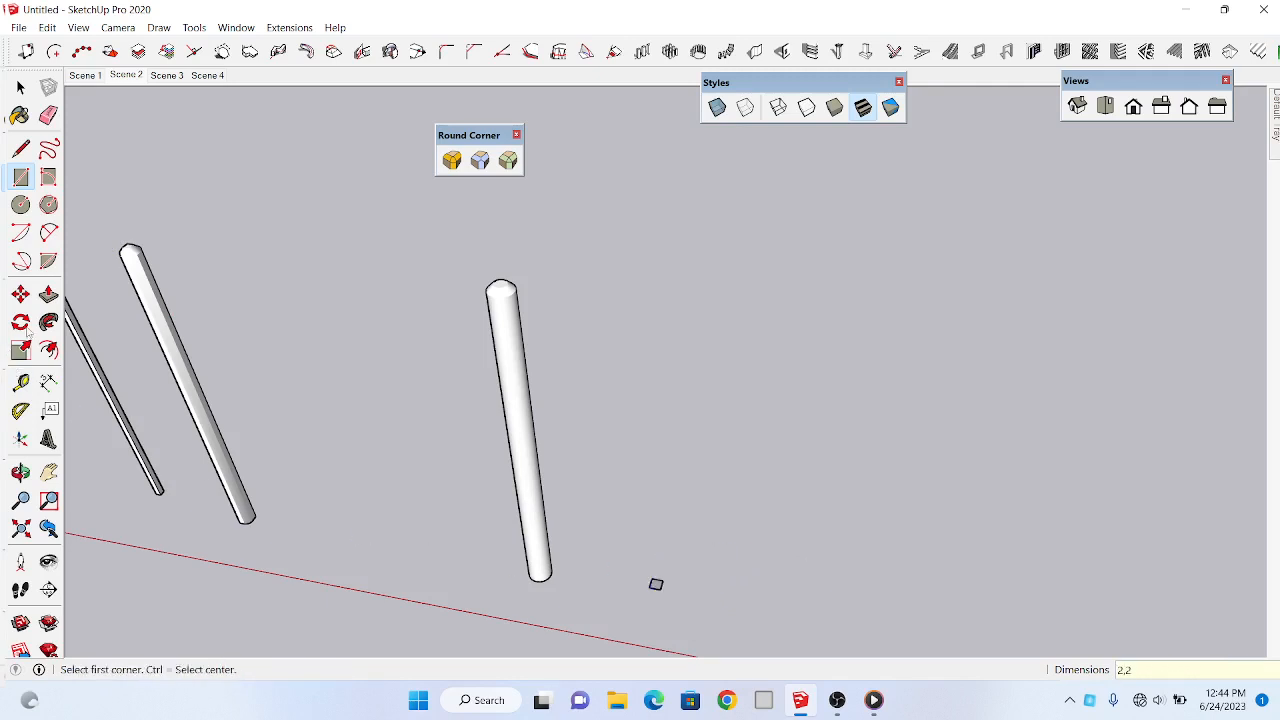
Step: Extrude the square upward about 4' 11" into a square post
{"action": "key", "text": "p"}
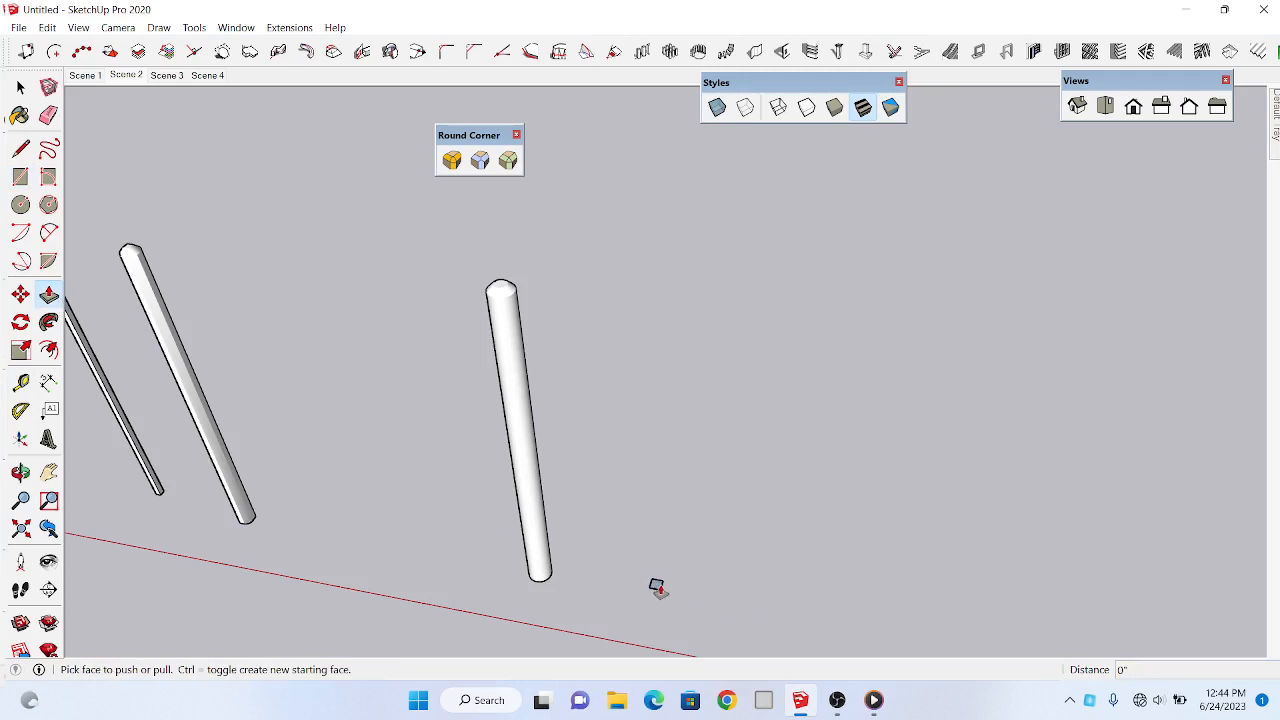
{"action": "left_click_drag", "start_coordinate": [654, 583], "coordinate": [649, 314]}
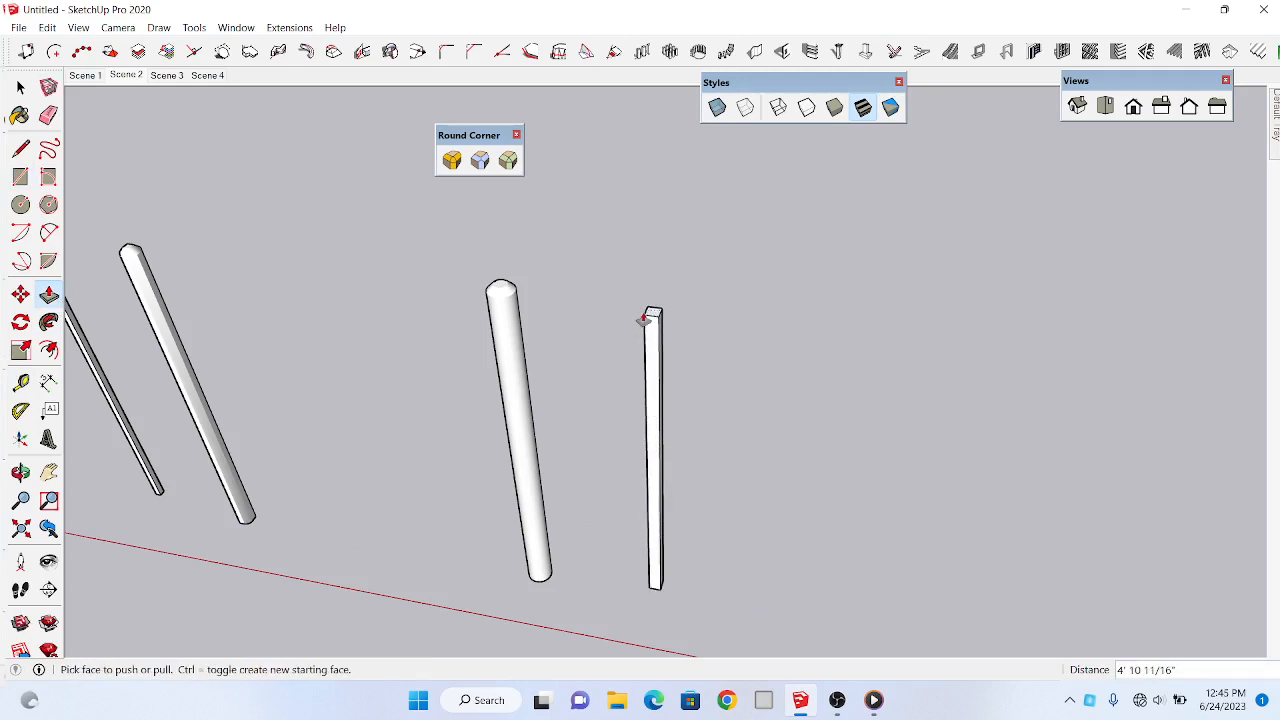
{"action": "left_click", "coordinate": [20, 88]}
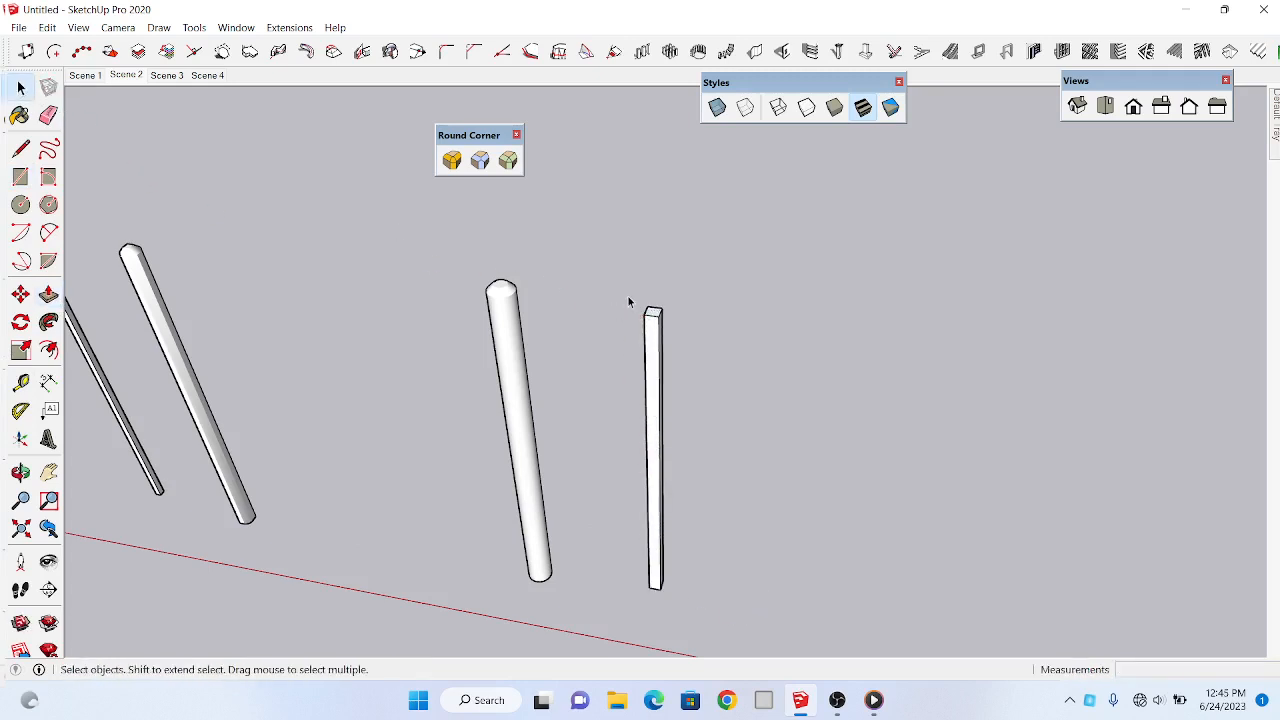
Step: Select the square post's top face and load its edges into Round Corner
{"action": "scroll", "coordinate": [695, 373], "scroll_direction": "up", "scroll_amount": 5}
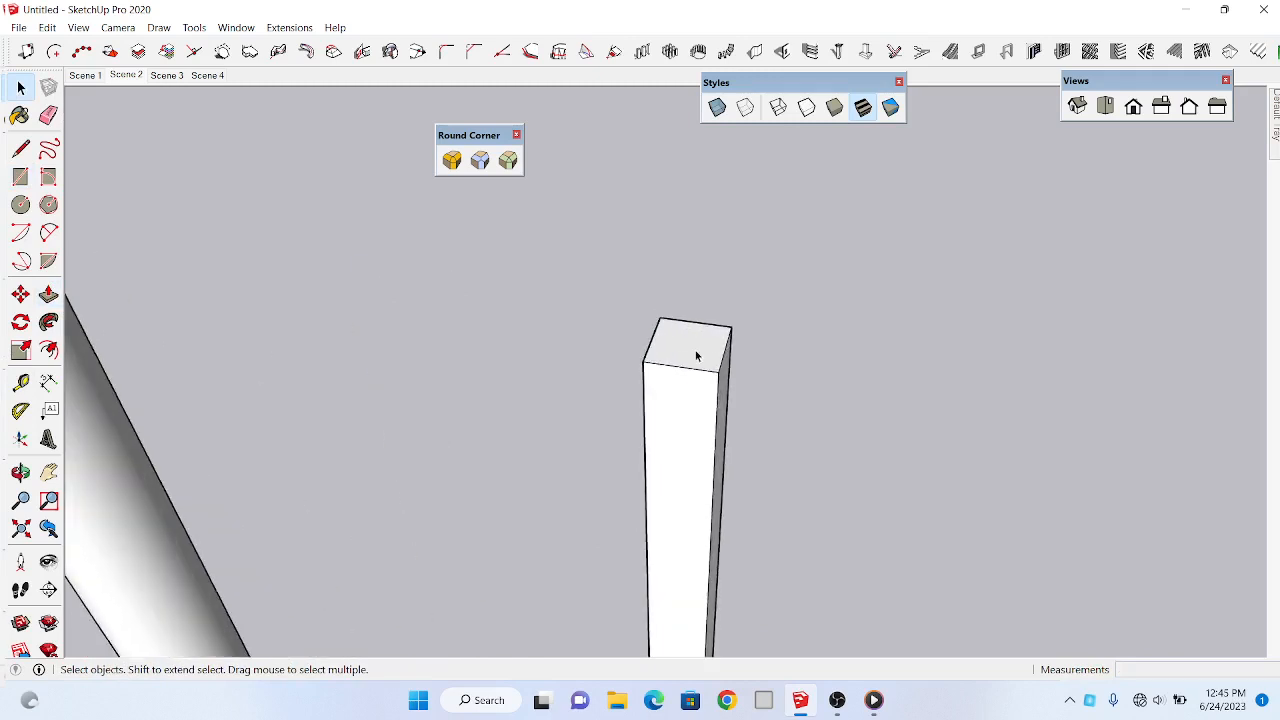
{"action": "left_click", "coordinate": [697, 356]}
{"action": "left_click", "coordinate": [452, 160]}
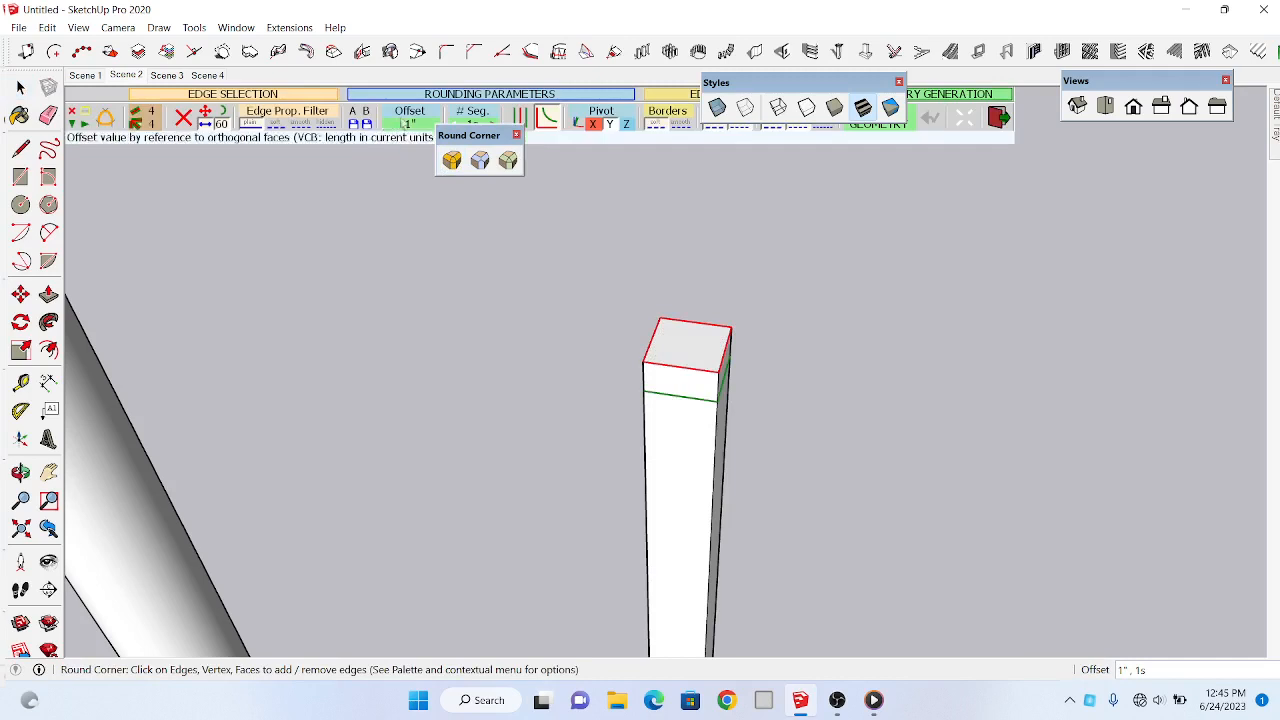
Step: Set the Round Corner offset for the square post's top edges to 2"
{"action": "left_click", "coordinate": [416, 126]}
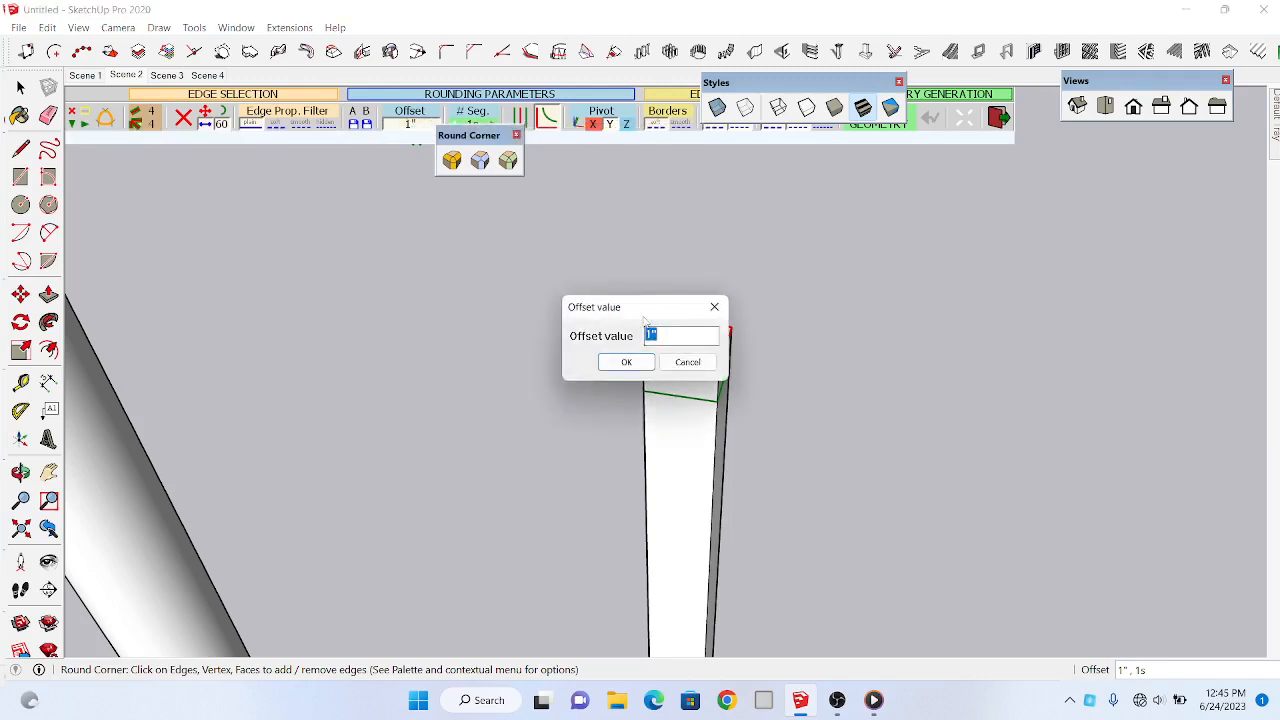
{"action": "type", "text": "2"}
{"action": "key", "text": "Return"}
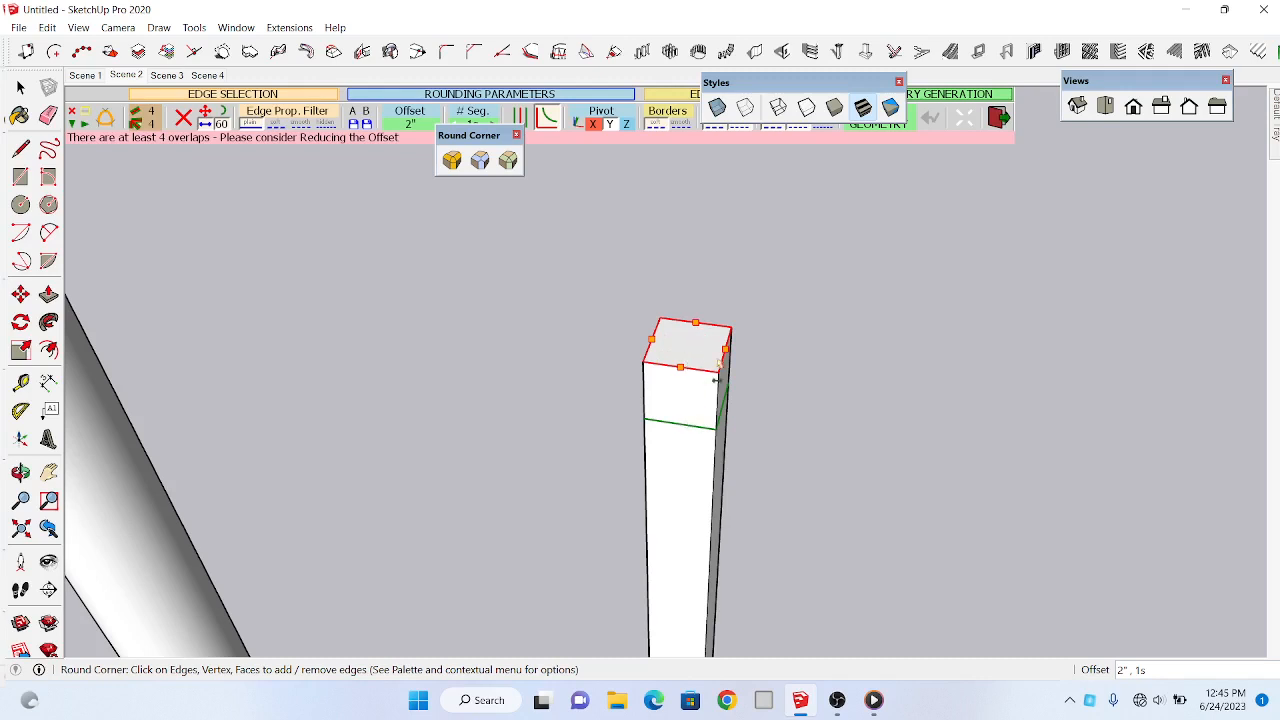
Step: Set the Round Corner offset to 1/2" and round the four top edges of the square post
{"action": "left_click", "coordinate": [408, 126]}
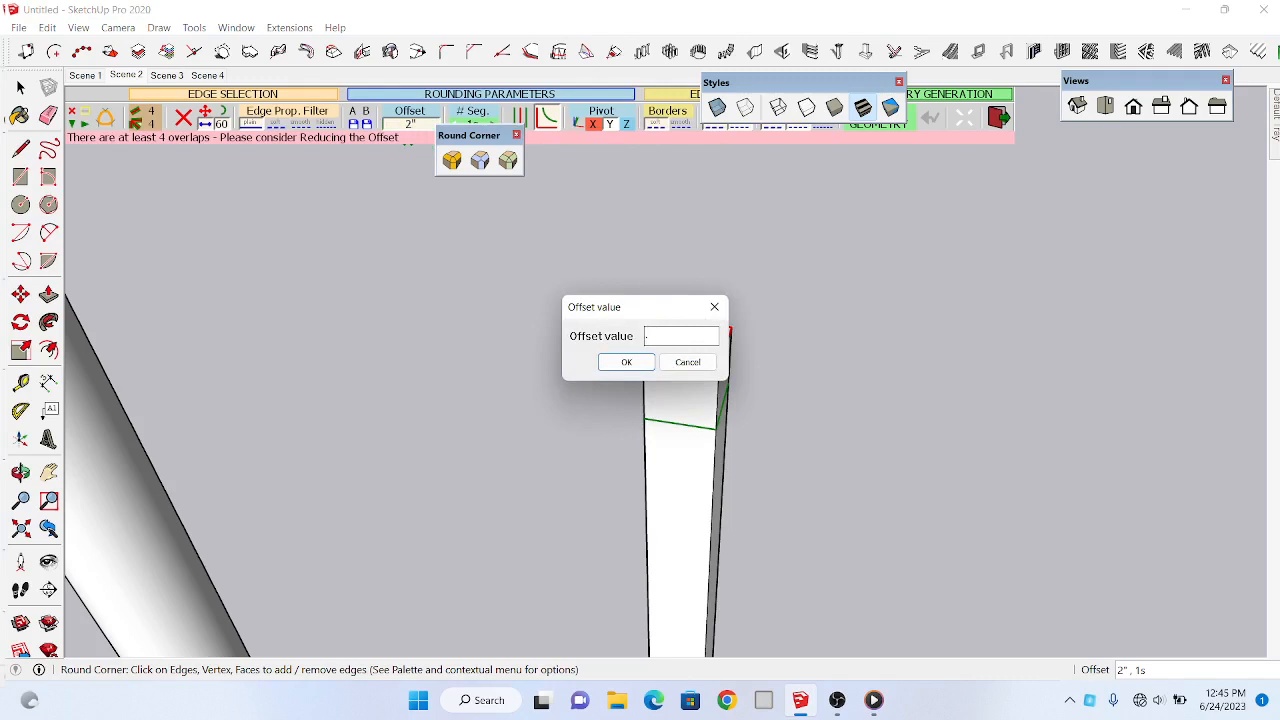
{"action": "type", "text": ".5"}
{"action": "key", "text": "Return"}
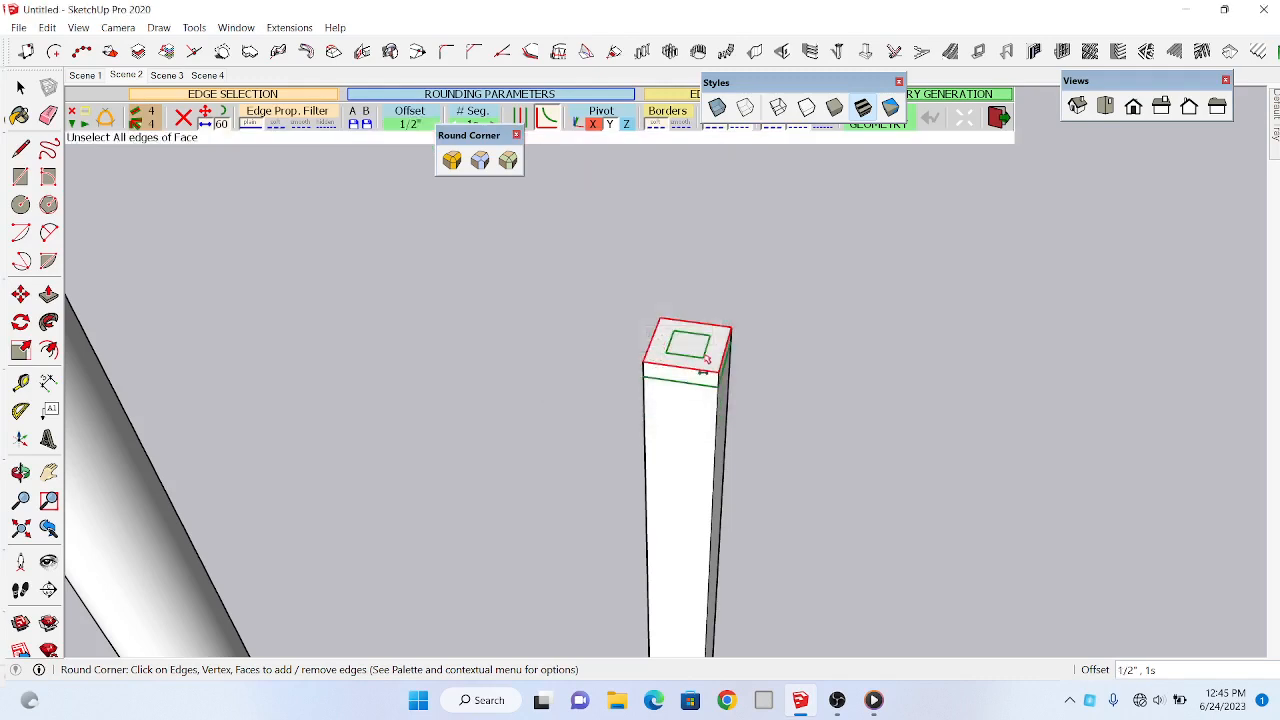
{"action": "scroll", "coordinate": [706, 356], "scroll_direction": "up", "scroll_amount": 2}
{"action": "scroll", "coordinate": [702, 356], "scroll_direction": "down", "scroll_amount": 1}
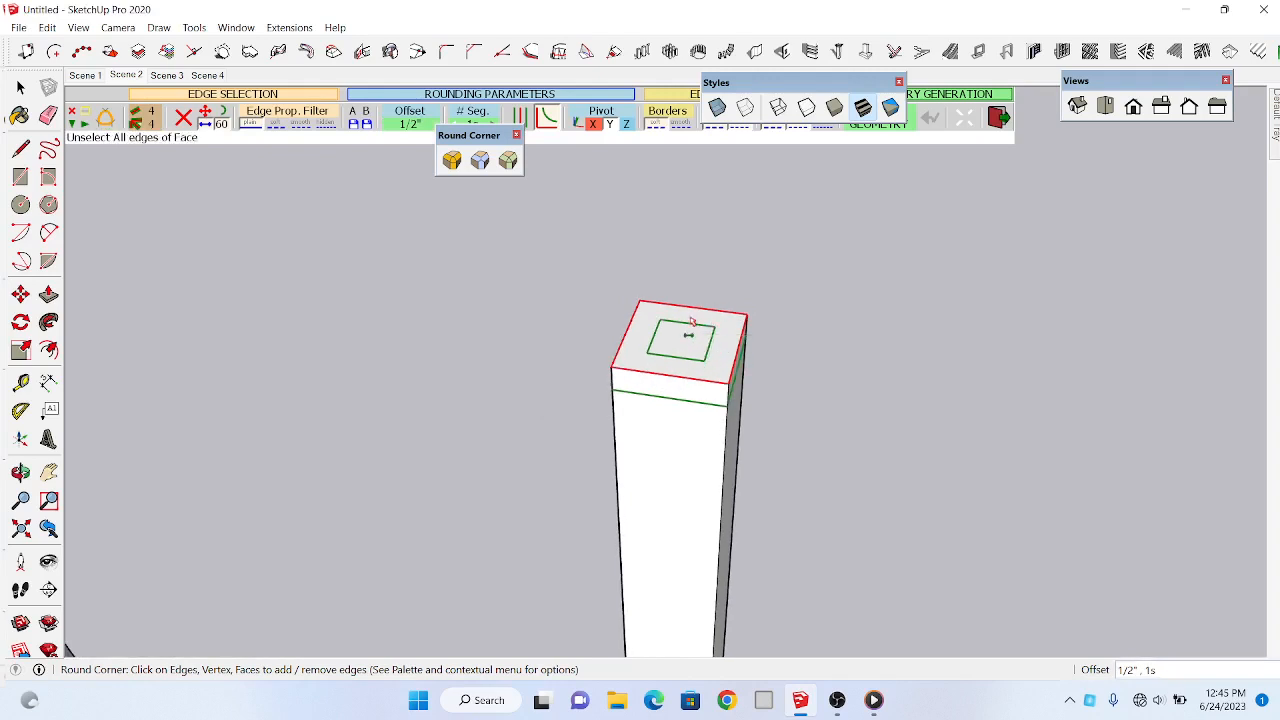
{"action": "scroll", "coordinate": [691, 321], "scroll_direction": "down", "scroll_amount": 1}
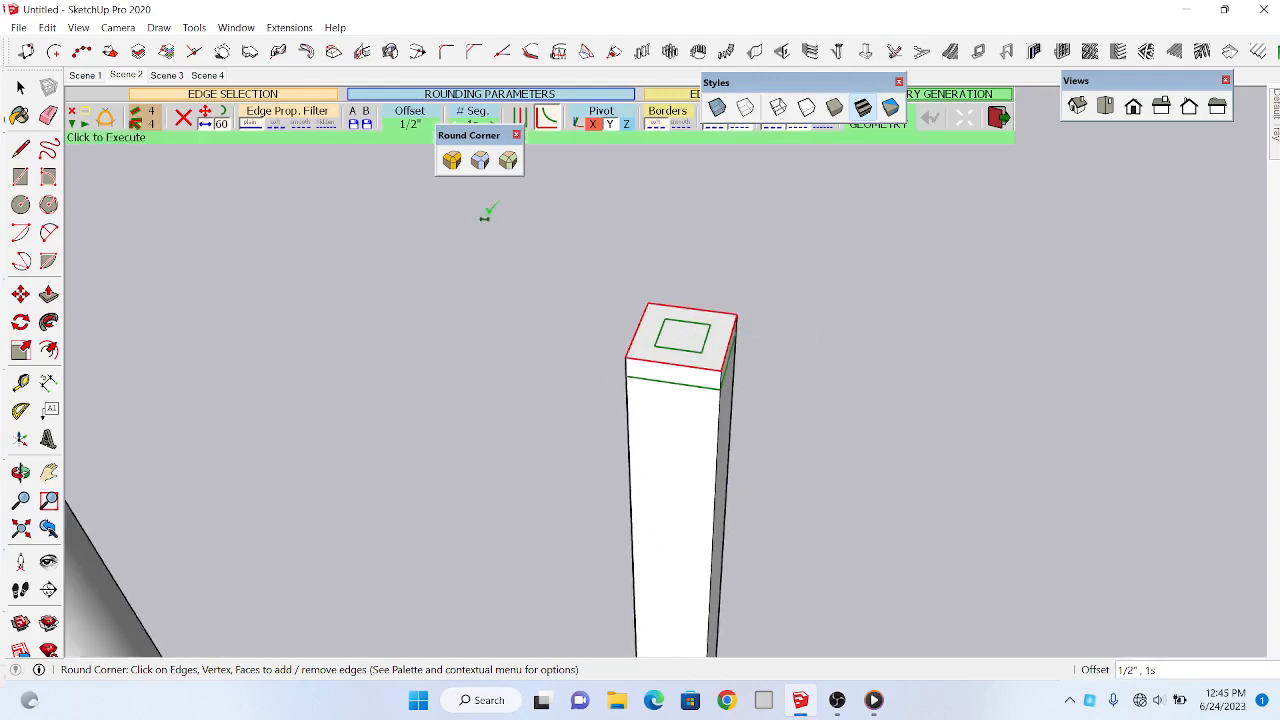
{"action": "left_click", "coordinate": [452, 161]}
{"action": "double_click", "coordinate": [886, 340]}
{"action": "scroll", "coordinate": [706, 358], "scroll_direction": "up", "scroll_amount": 5}
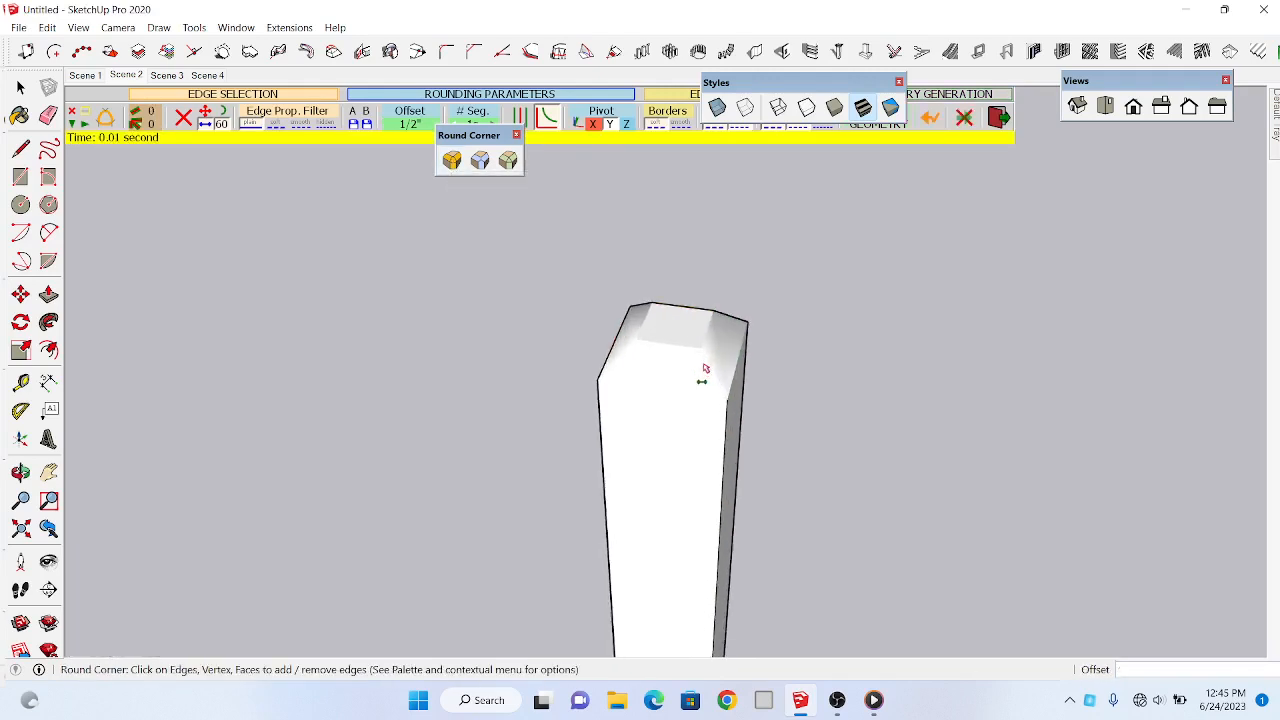
{"action": "scroll", "coordinate": [702, 336], "scroll_direction": "down", "scroll_amount": 4}
{"action": "scroll", "coordinate": [712, 350], "scroll_direction": "down", "scroll_amount": 4}
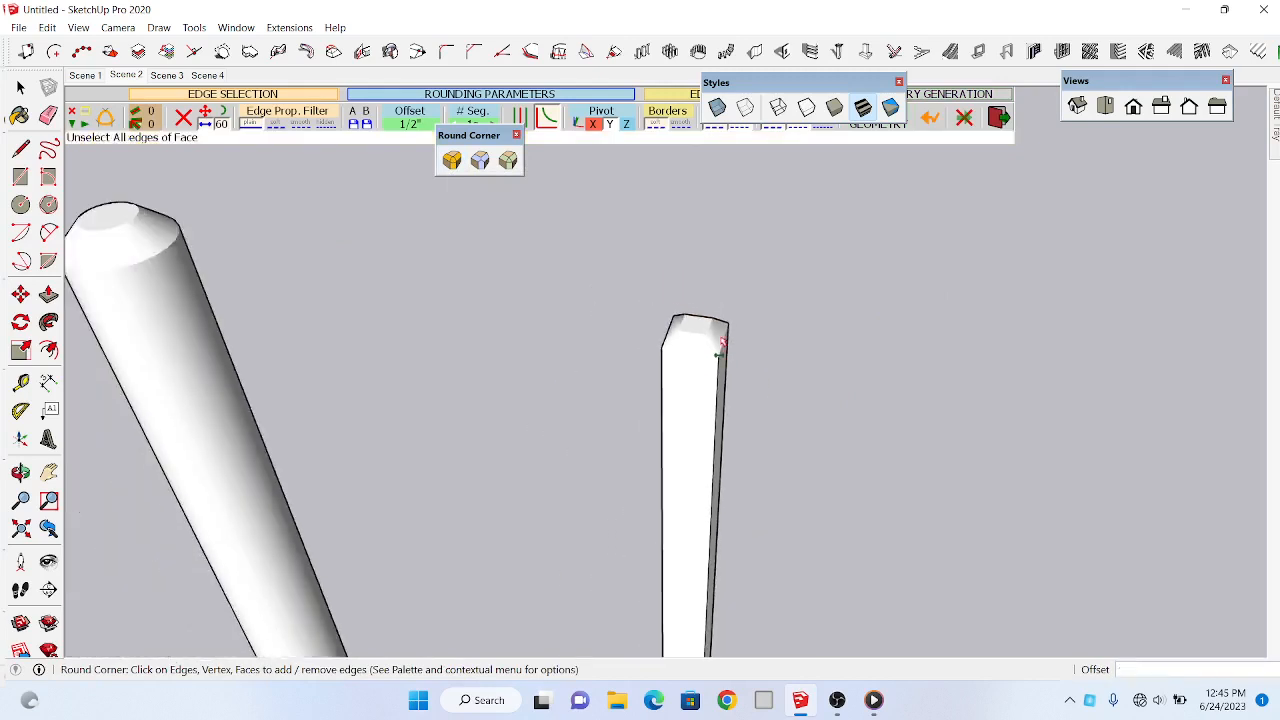
{"action": "scroll", "coordinate": [805, 422], "scroll_direction": "up", "scroll_amount": 6}
{"action": "scroll", "coordinate": [585, 501], "scroll_direction": "down", "scroll_amount": 4}
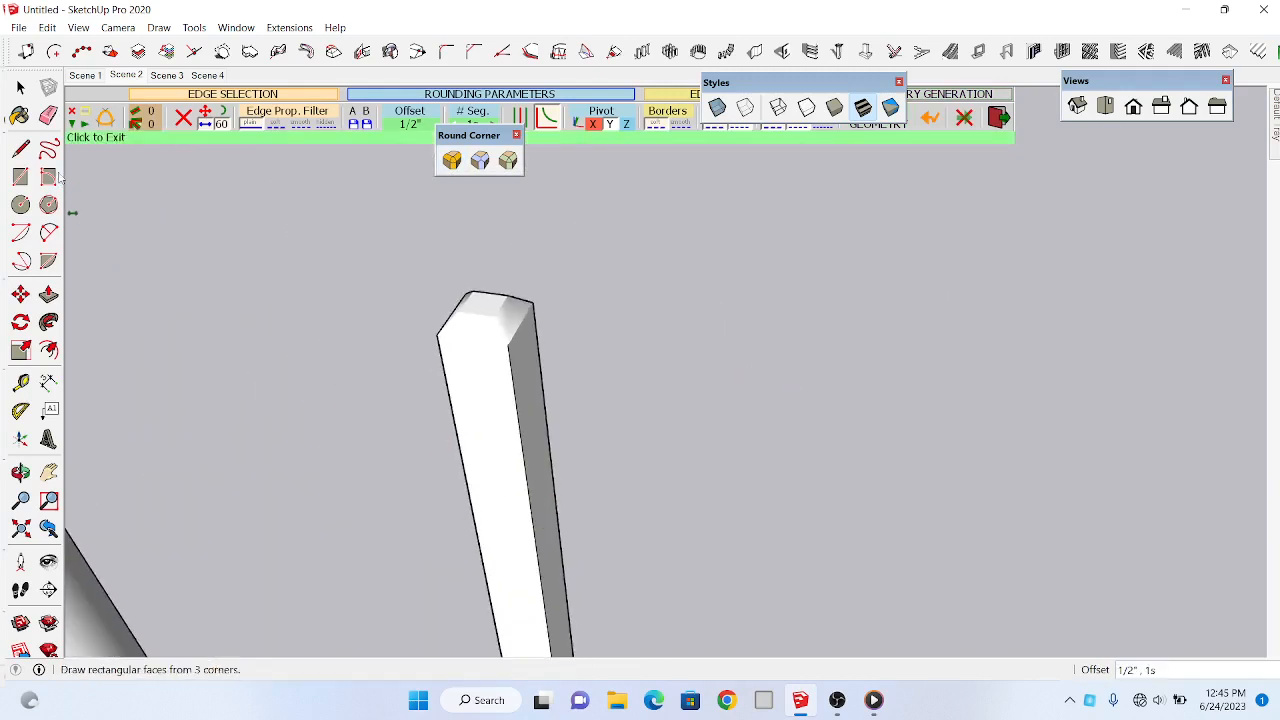
{"action": "left_click", "coordinate": [20, 88]}
Step: Draw a 2" by 2" square on the ground beside the rounded square post
{"action": "scroll", "coordinate": [631, 352], "scroll_direction": "up", "scroll_amount": 2}
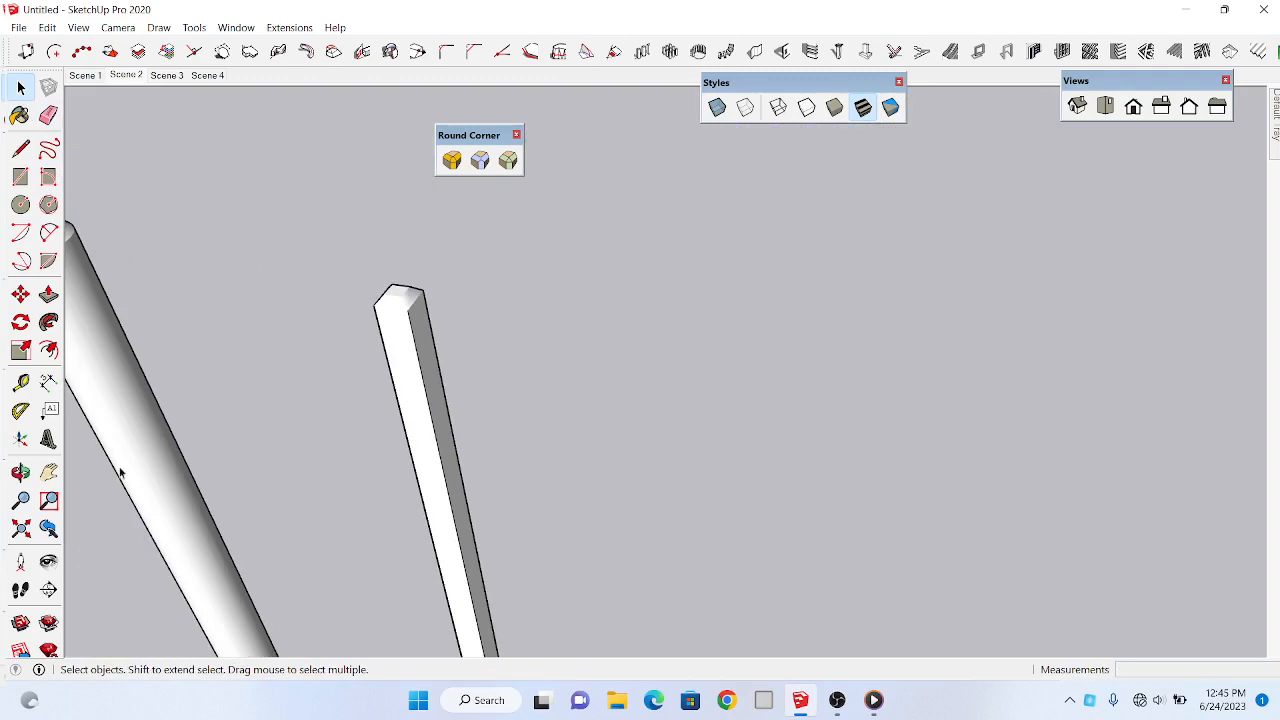
{"action": "left_click", "coordinate": [20, 176]}
{"action": "scroll", "coordinate": [457, 375], "scroll_direction": "down", "scroll_amount": 3}
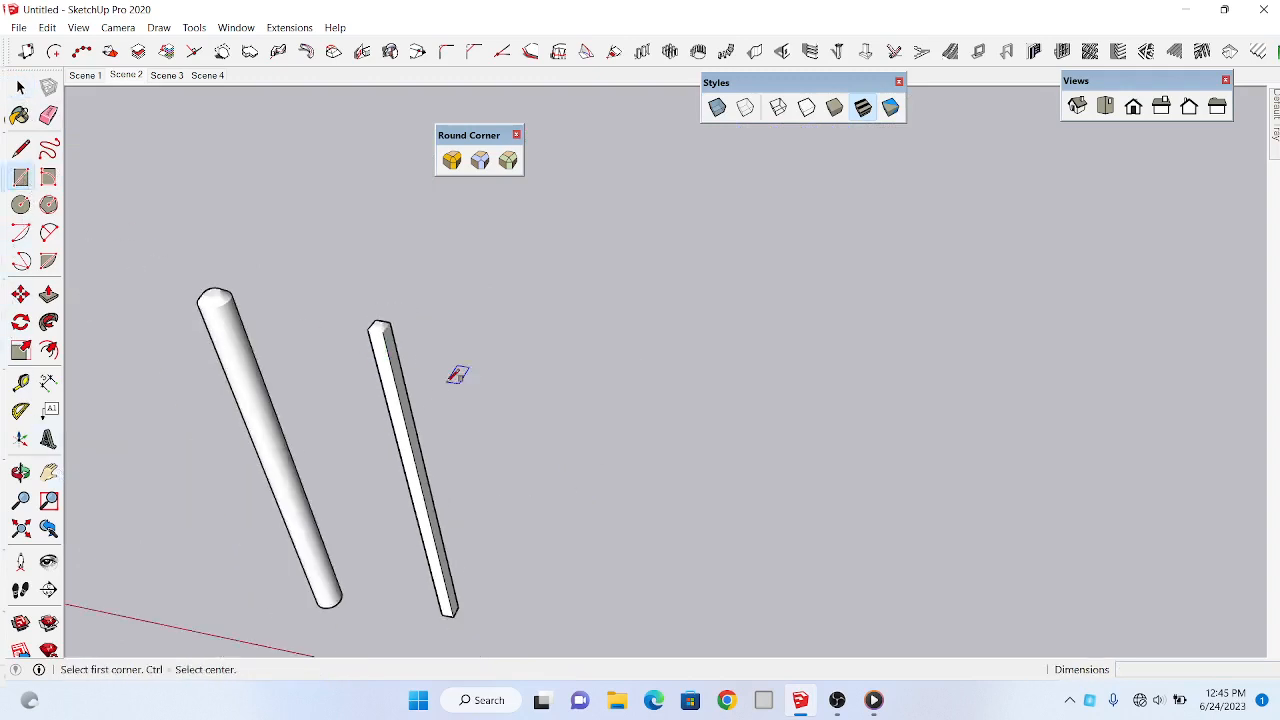
{"action": "left_click", "coordinate": [555, 621]}
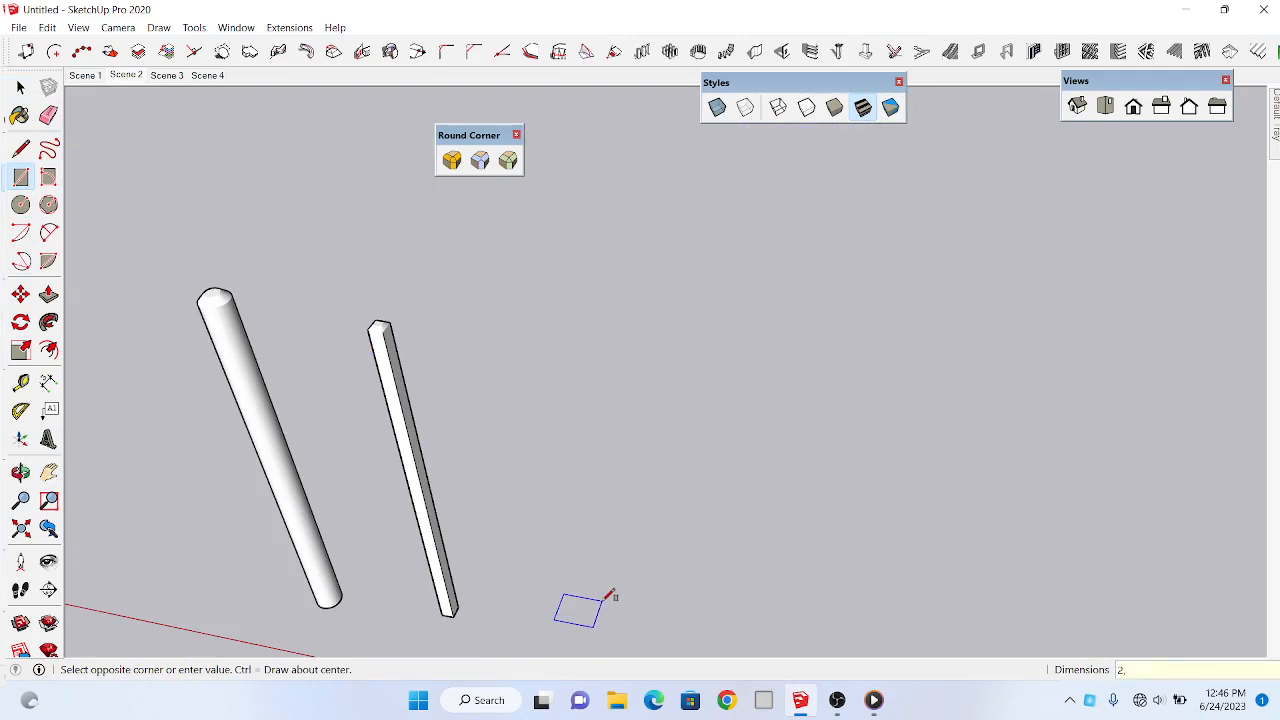
{"action": "left_click", "coordinate": [568, 611]}
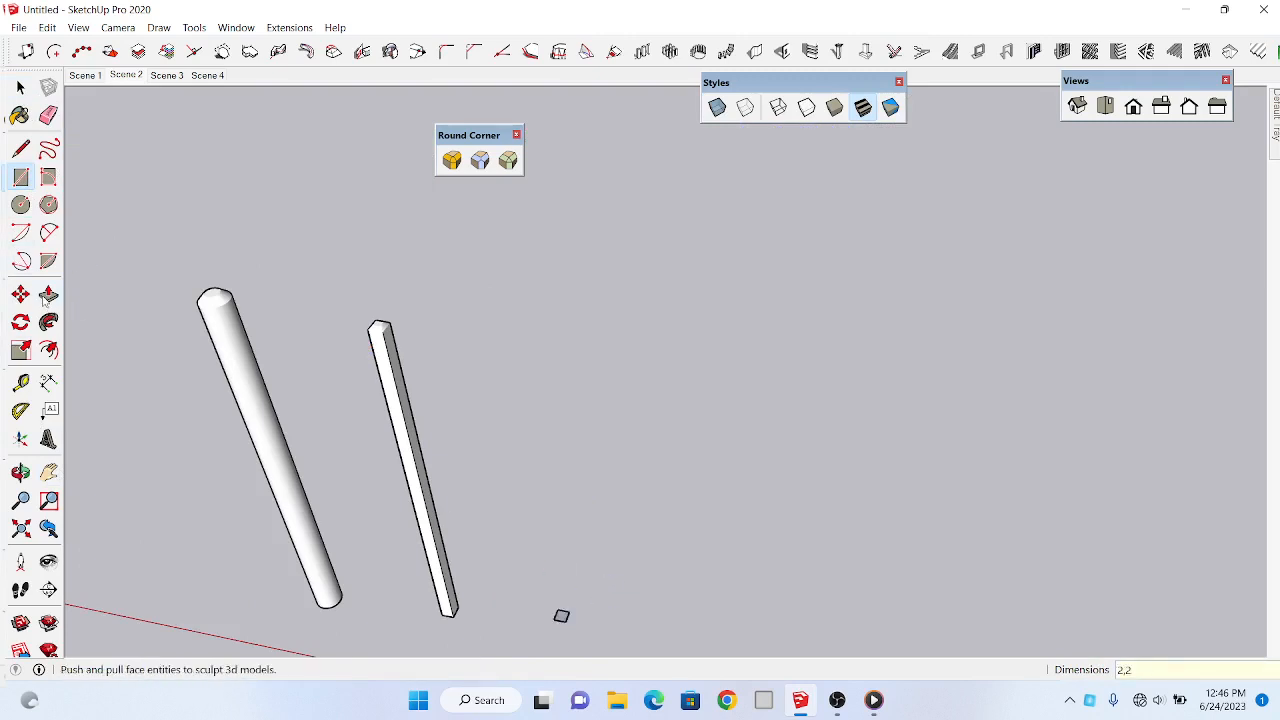
Step: Extrude the new 2" square upward 5' into a second square post
{"action": "left_click", "coordinate": [48, 293]}
{"action": "left_click", "coordinate": [561, 619]}
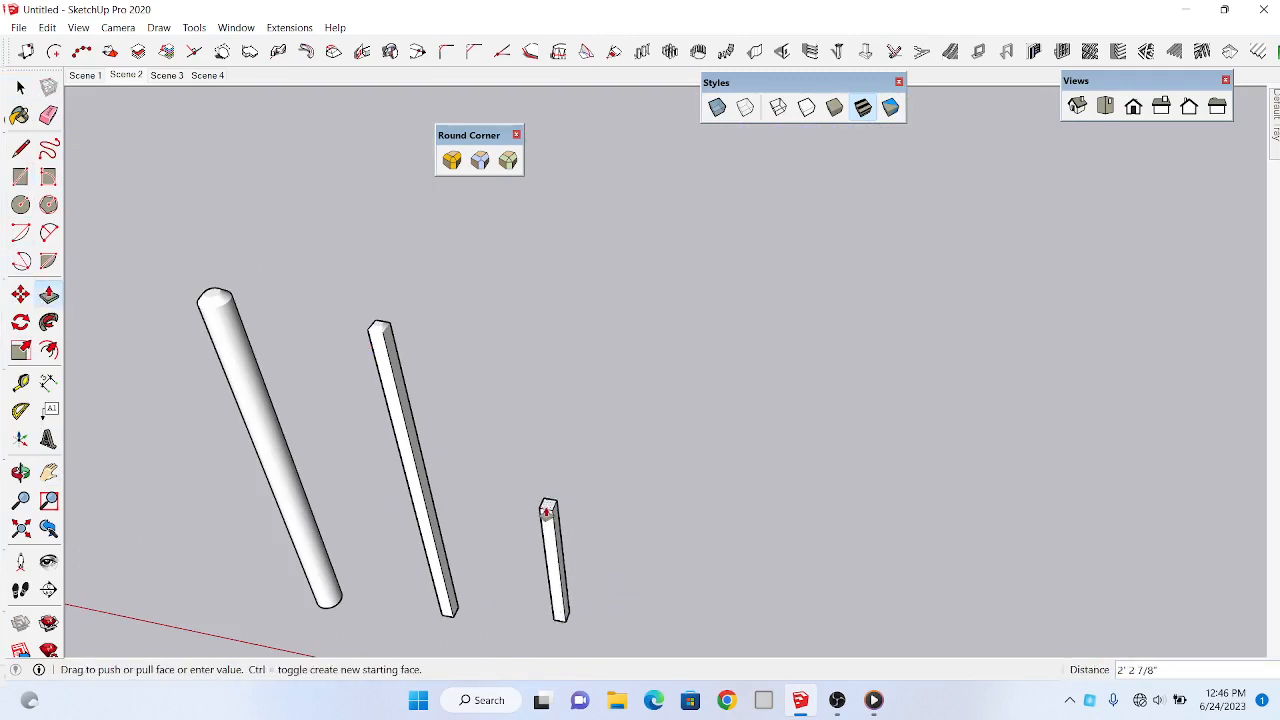
{"action": "type", "text": "5'"}
{"action": "key", "text": "Return"}
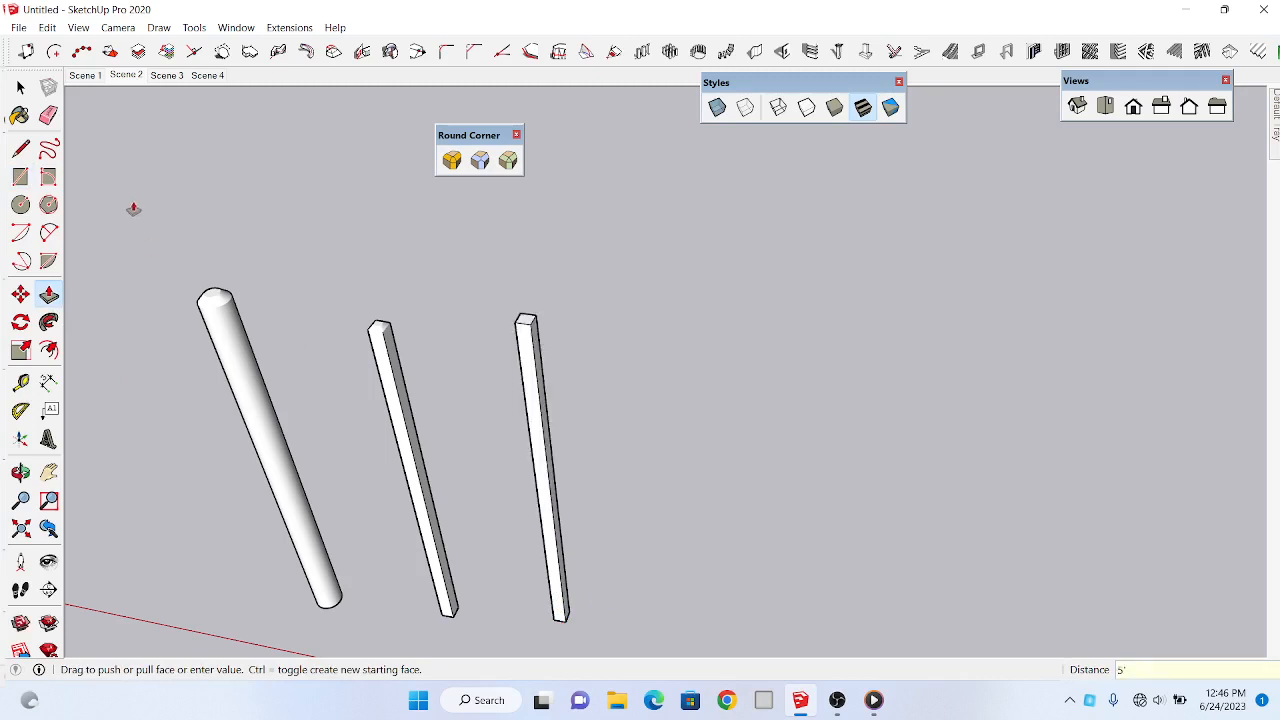
{"action": "key", "text": "space"}
Step: Round the edges of the second square post's top face and two visible side faces with Round Corner, using a 1/2" offset and 1 segment
{"action": "scroll", "coordinate": [544, 320], "scroll_direction": "up", "scroll_amount": 2}
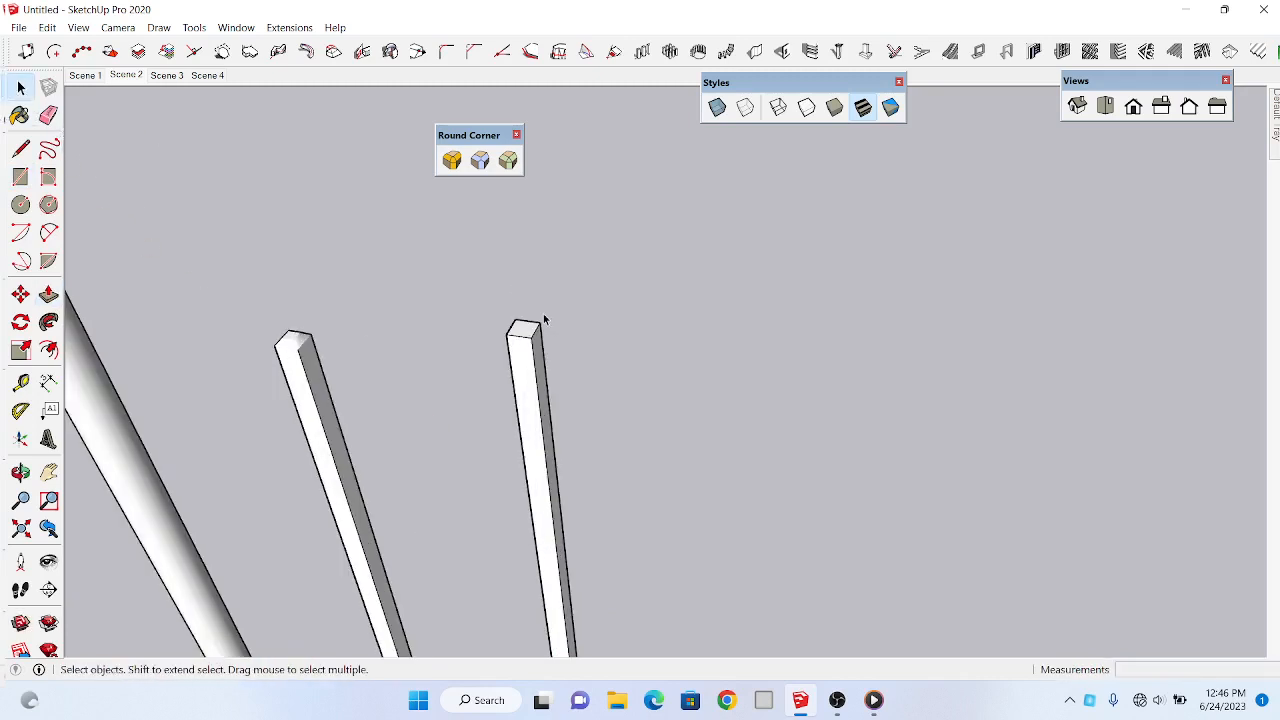
{"action": "scroll", "coordinate": [530, 328], "scroll_direction": "up", "scroll_amount": 1}
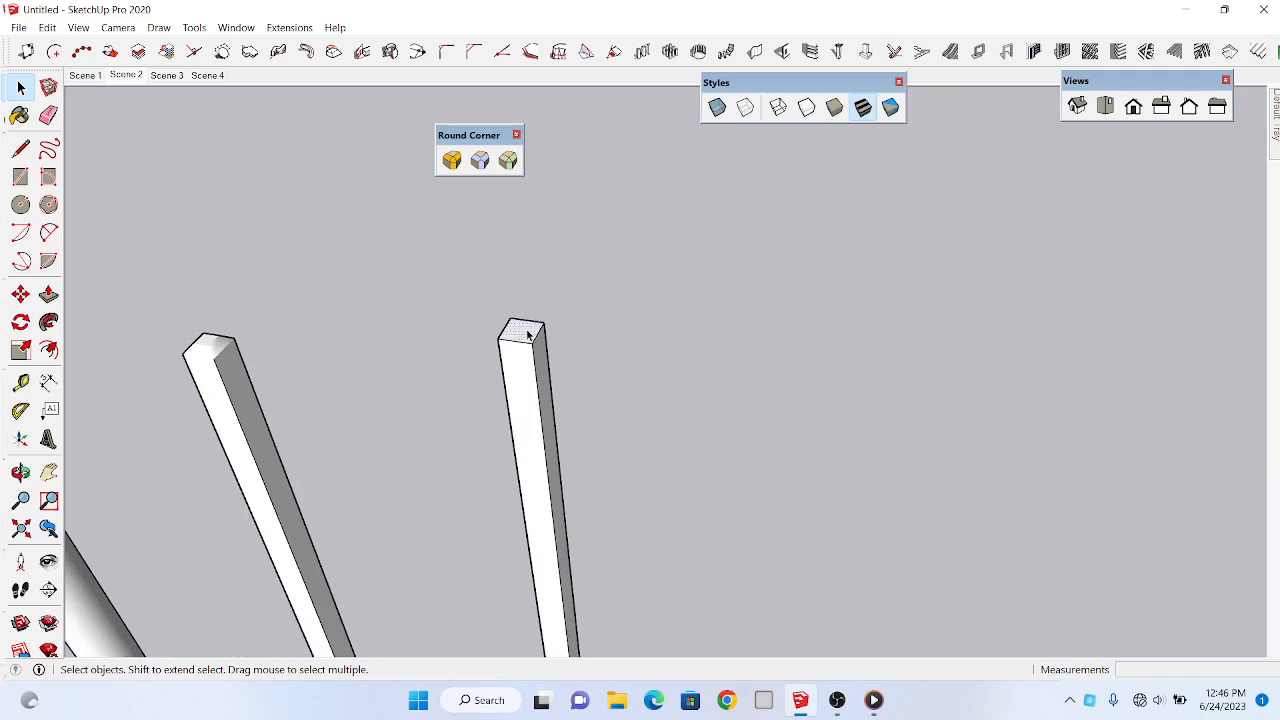
{"action": "scroll", "coordinate": [528, 336], "scroll_direction": "up", "scroll_amount": 1}
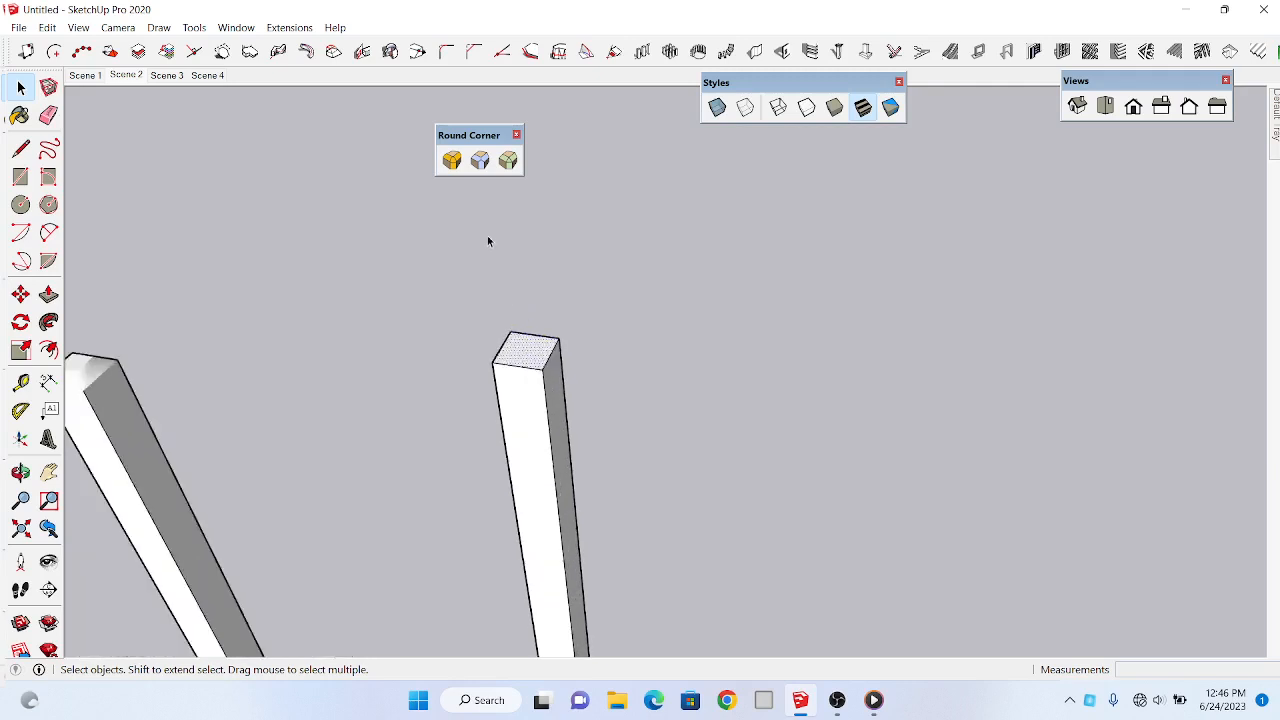
{"action": "left_click", "coordinate": [453, 161]}
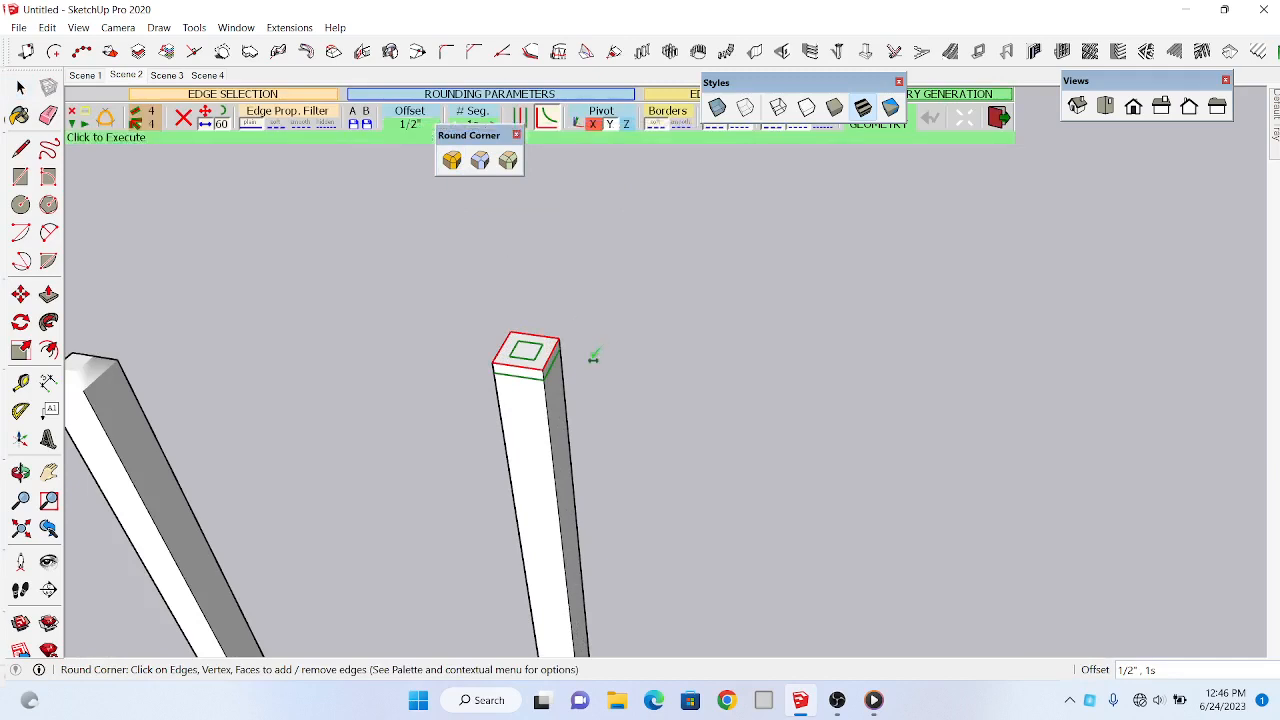
{"action": "left_click", "coordinate": [533, 408]}
{"action": "scroll", "coordinate": [562, 409], "scroll_direction": "up", "scroll_amount": 3}
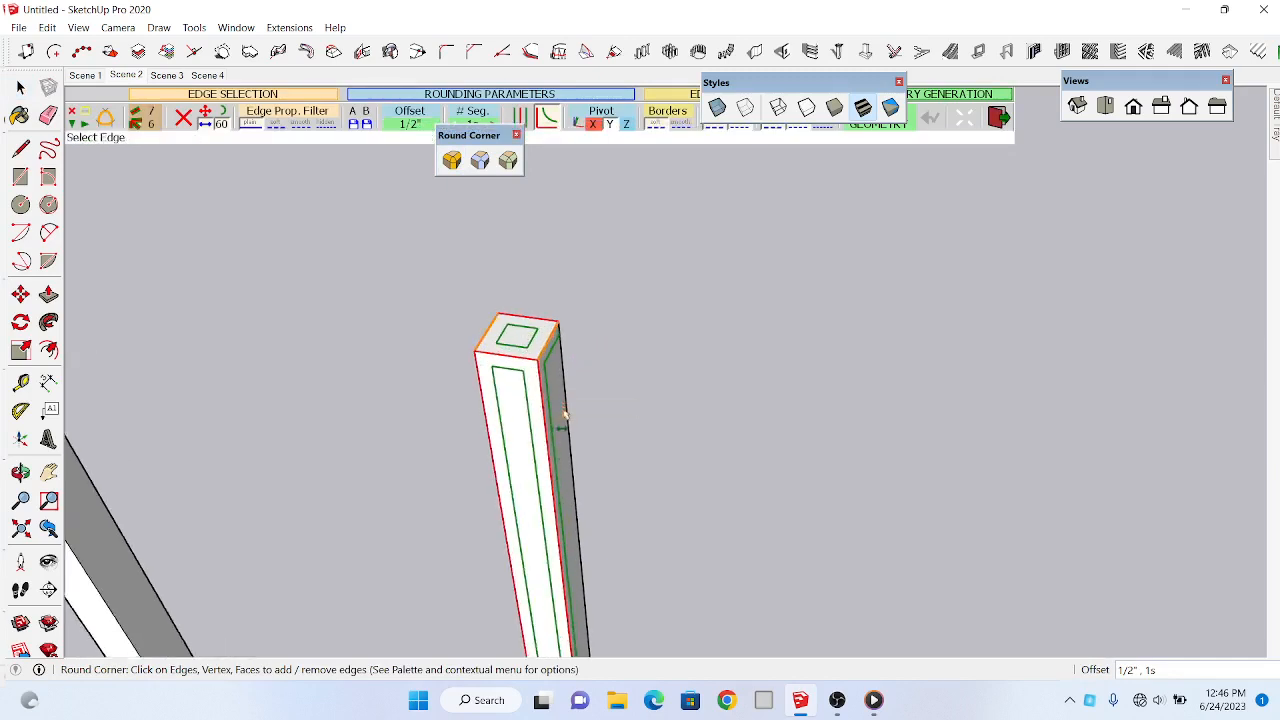
{"action": "left_click", "coordinate": [562, 409]}
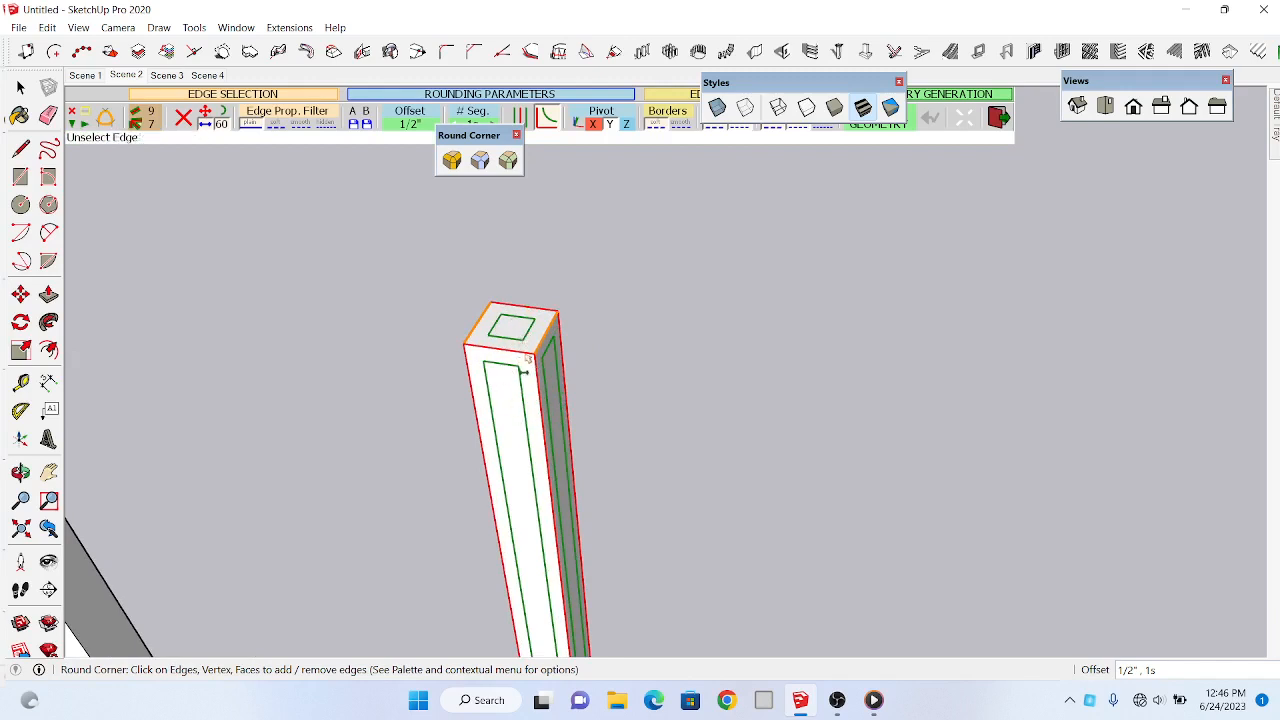
{"action": "left_click", "coordinate": [683, 341]}
{"action": "scroll", "coordinate": [540, 425], "scroll_direction": "up", "scroll_amount": 2}
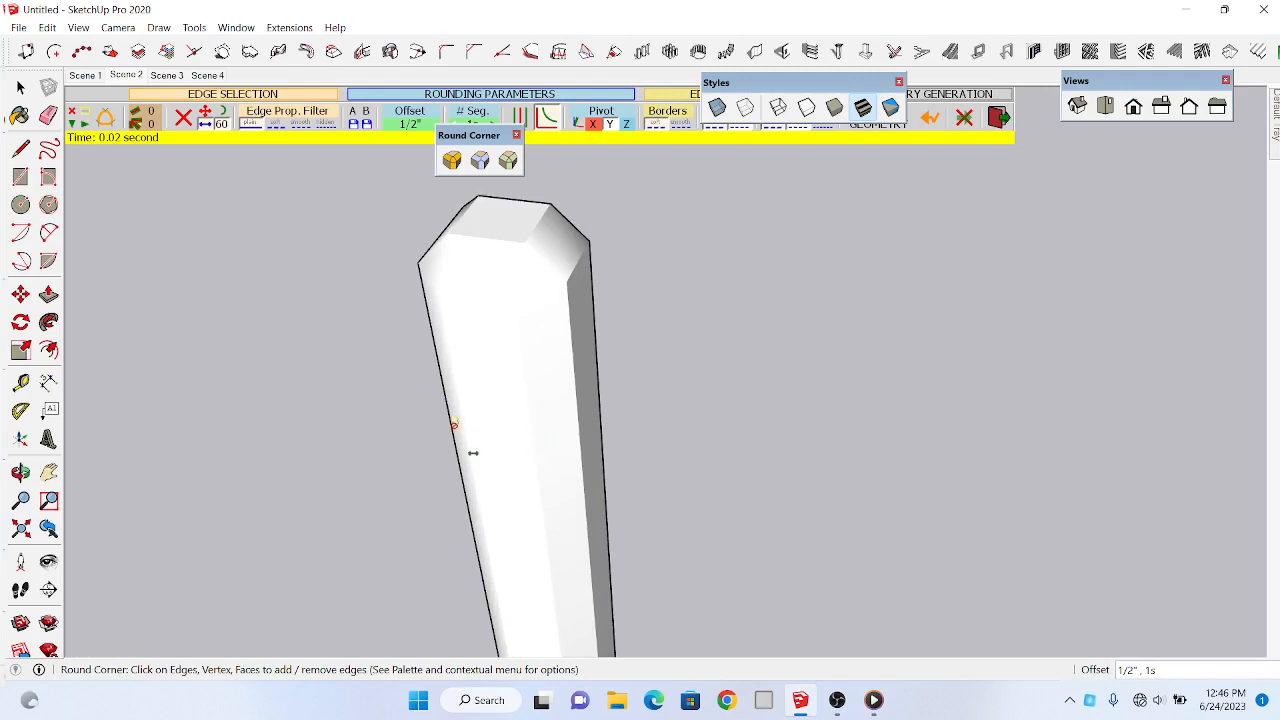
Step: Draw another 2" by 2" square on the ground on the free side of the second square post
{"action": "left_click", "coordinate": [20, 472]}
{"action": "left_click_drag", "start_coordinate": [394, 394], "coordinate": [619, 416]}
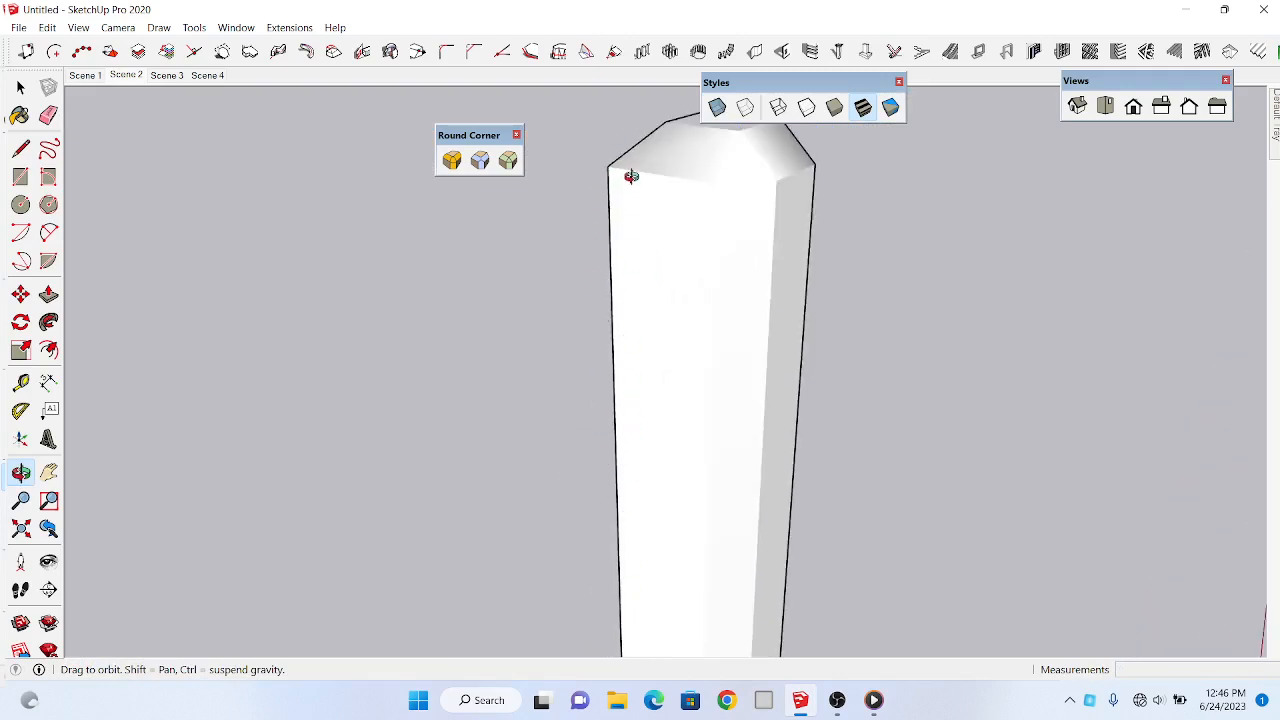
{"action": "left_click_drag", "start_coordinate": [780, 393], "coordinate": [331, 360]}
{"action": "left_click", "coordinate": [20, 176]}
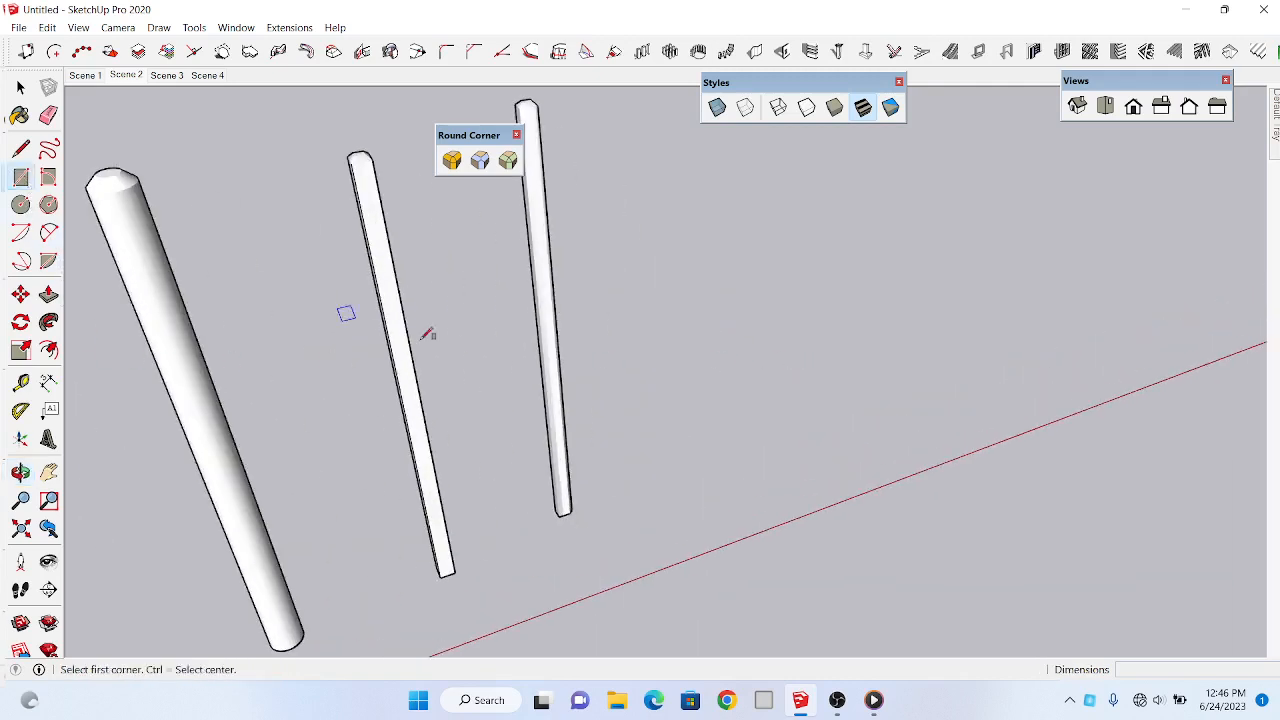
{"action": "left_click", "coordinate": [723, 440]}
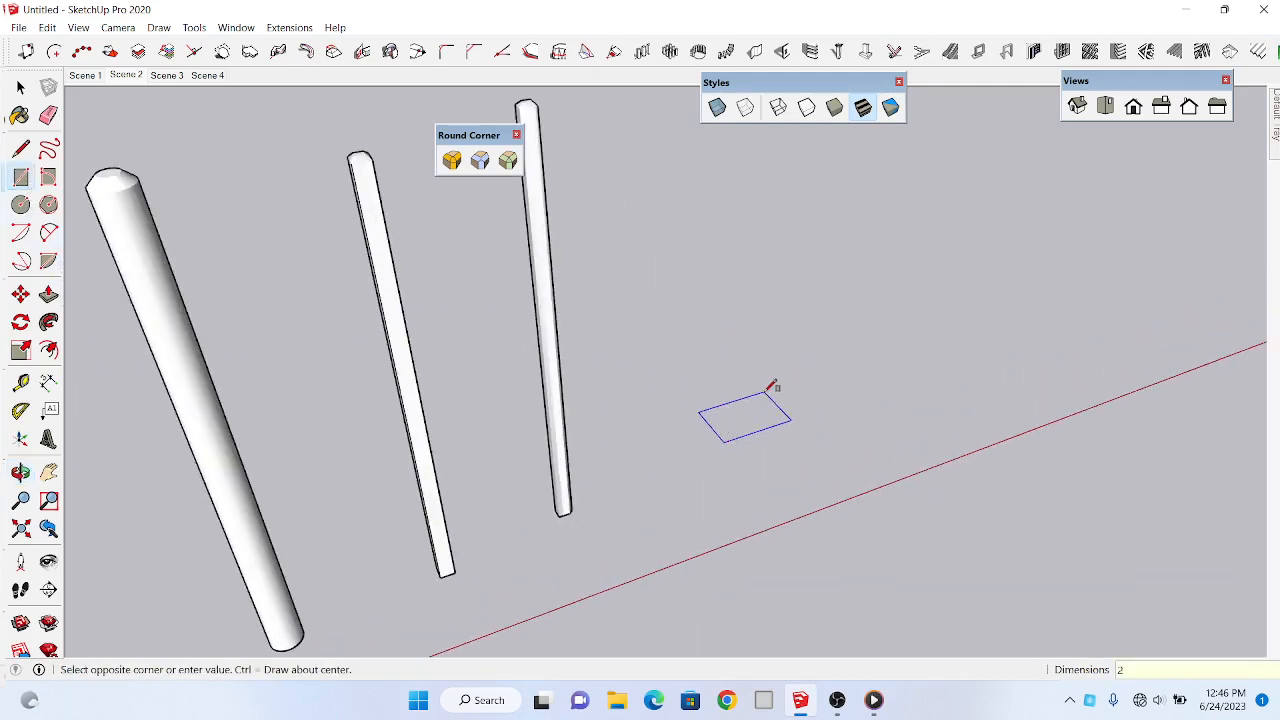
{"action": "key", "text": "Return"}
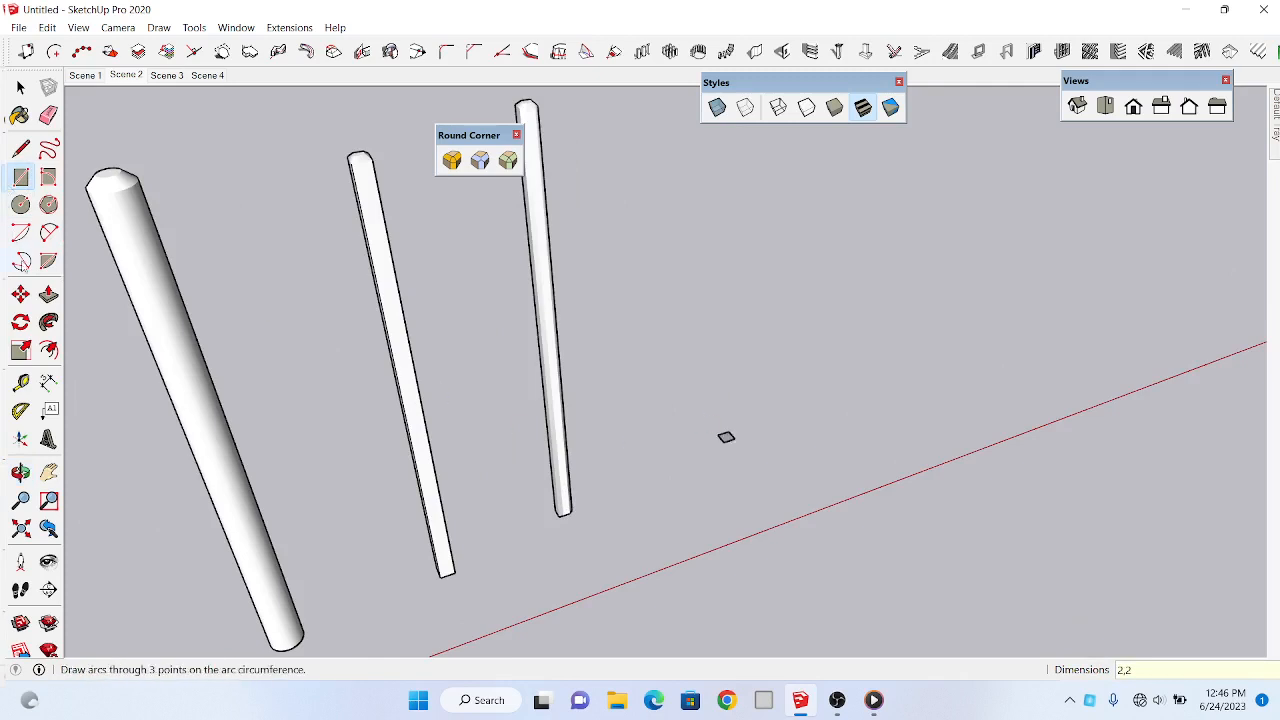
Step: Extrude the latest square upward 5' into a third square post
{"action": "left_click", "coordinate": [48, 294]}
{"action": "left_click", "coordinate": [726, 440]}
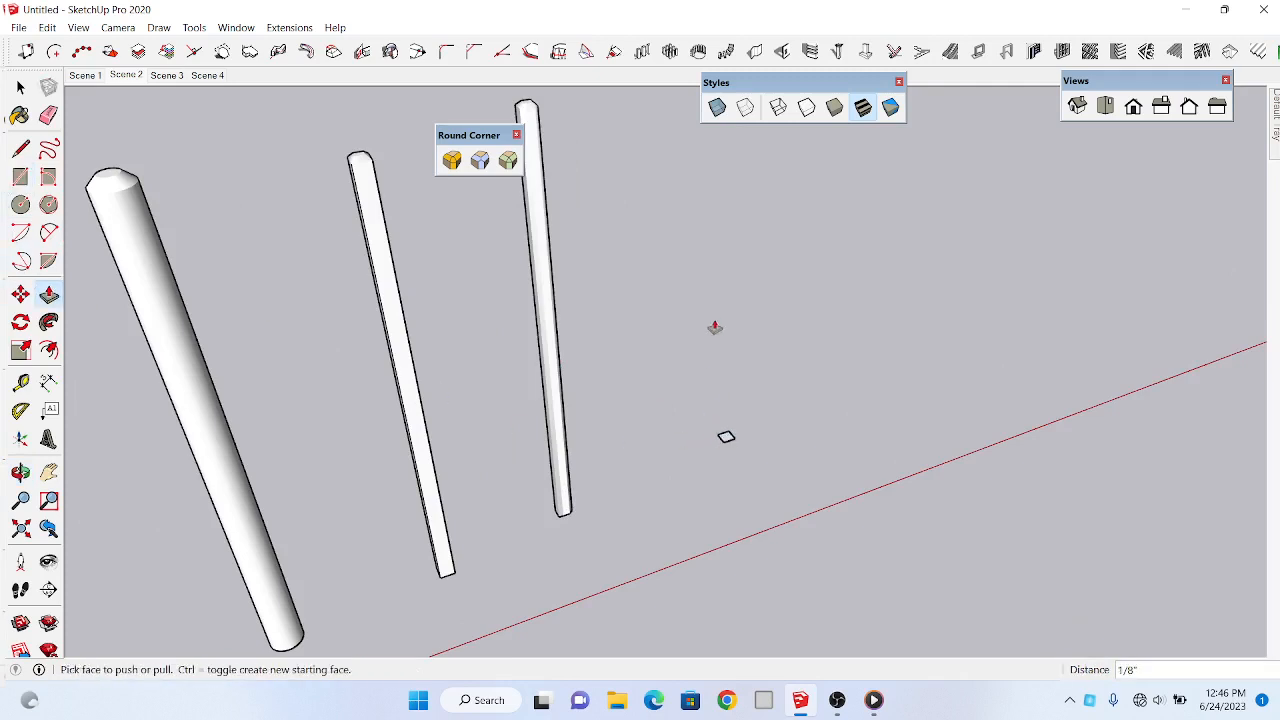
{"action": "left_click_drag", "start_coordinate": [726, 441], "coordinate": [714, 283]}
{"action": "type", "text": "5"}
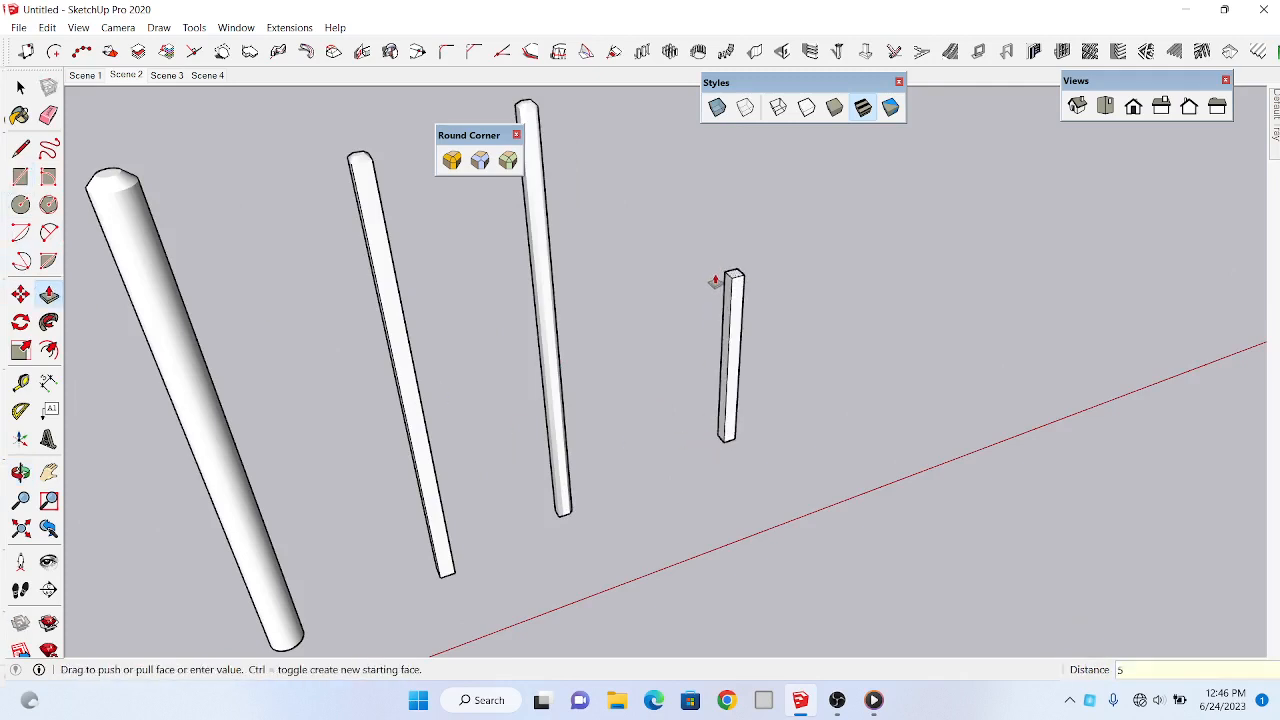
{"action": "type", "text": "'"}
{"action": "key", "text": "Return"}
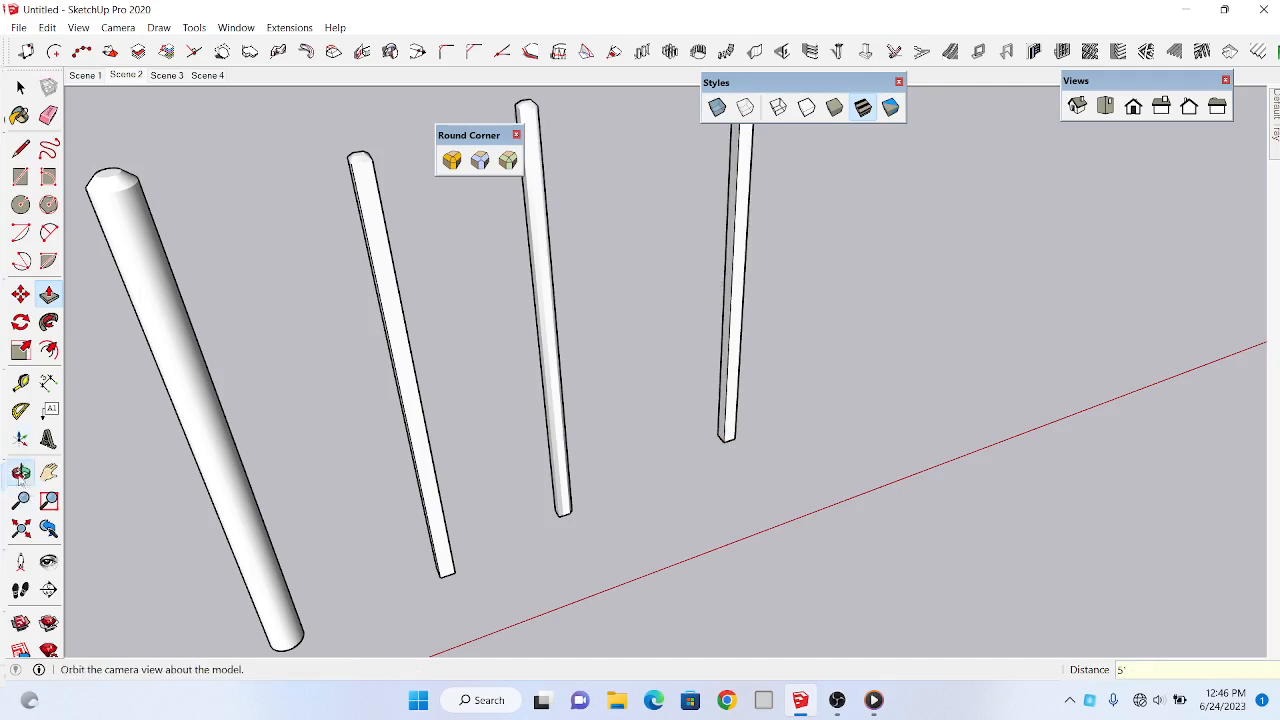
Step: Round all edges of the third square post with Round Corner, using a 1/2" offset and 1 segment
{"action": "left_click", "coordinate": [20, 479]}
{"action": "scroll", "coordinate": [786, 564], "scroll_direction": "down", "scroll_amount": 2}
{"action": "left_click_drag", "start_coordinate": [854, 441], "coordinate": [650, 470]}
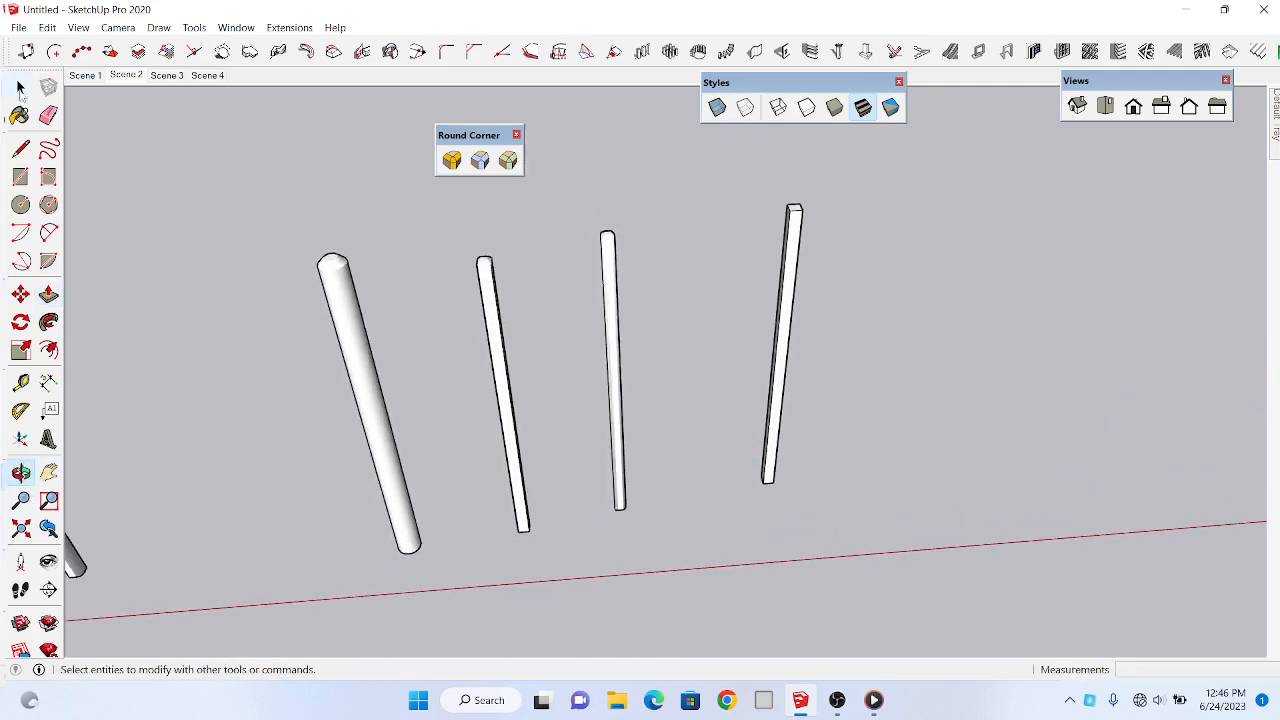
{"action": "left_click", "coordinate": [20, 88]}
{"action": "triple_click", "coordinate": [789, 291]}
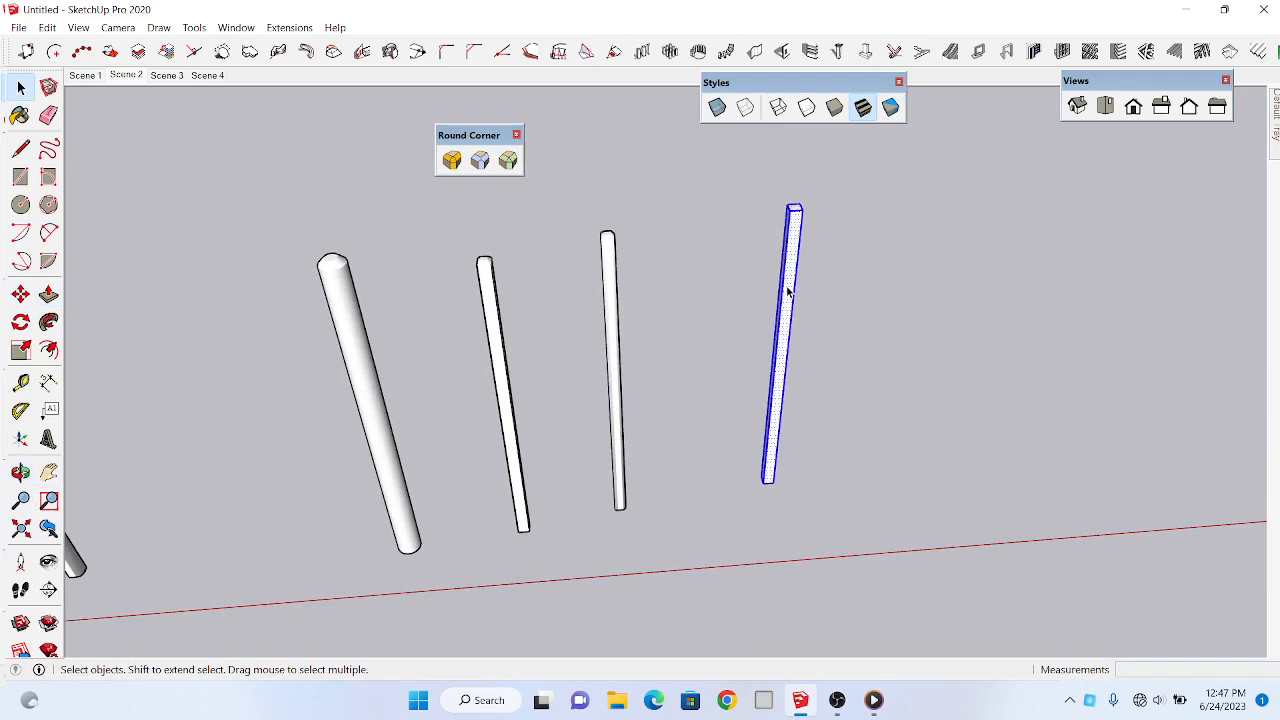
{"action": "left_click", "coordinate": [789, 291]}
{"action": "scroll", "coordinate": [786, 191], "scroll_direction": "up", "scroll_amount": 1}
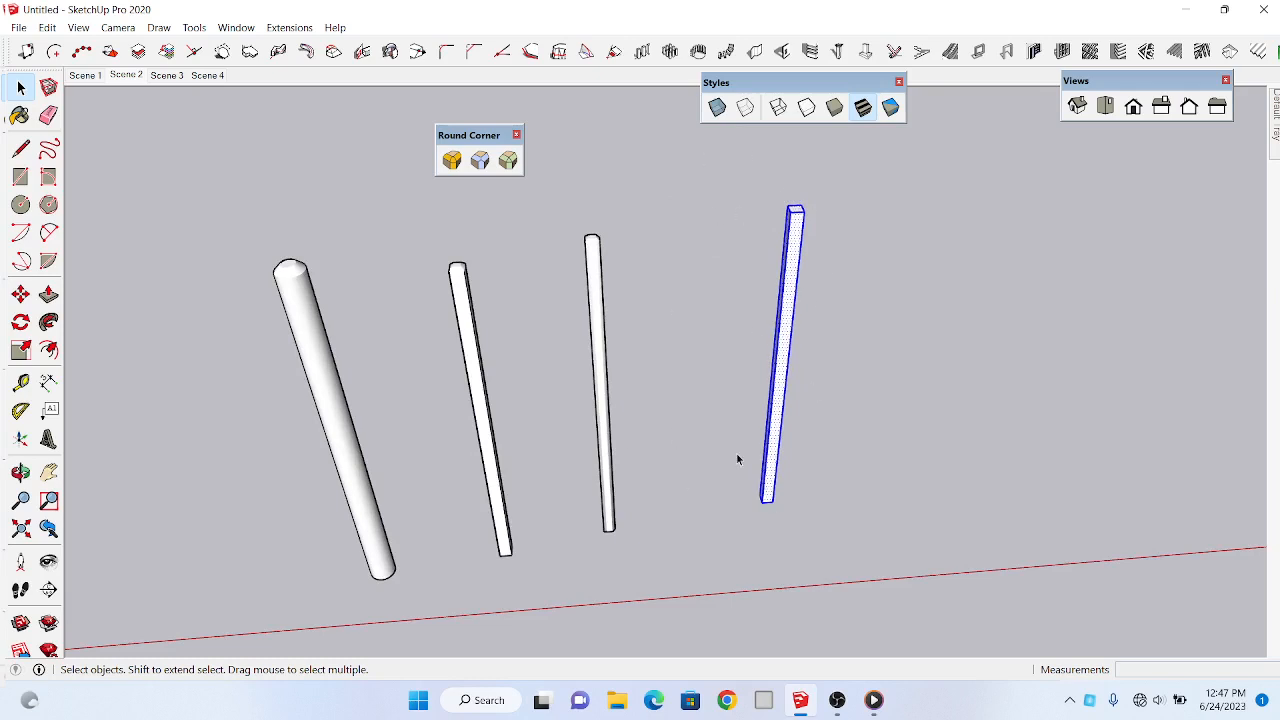
{"action": "left_click", "coordinate": [452, 161]}
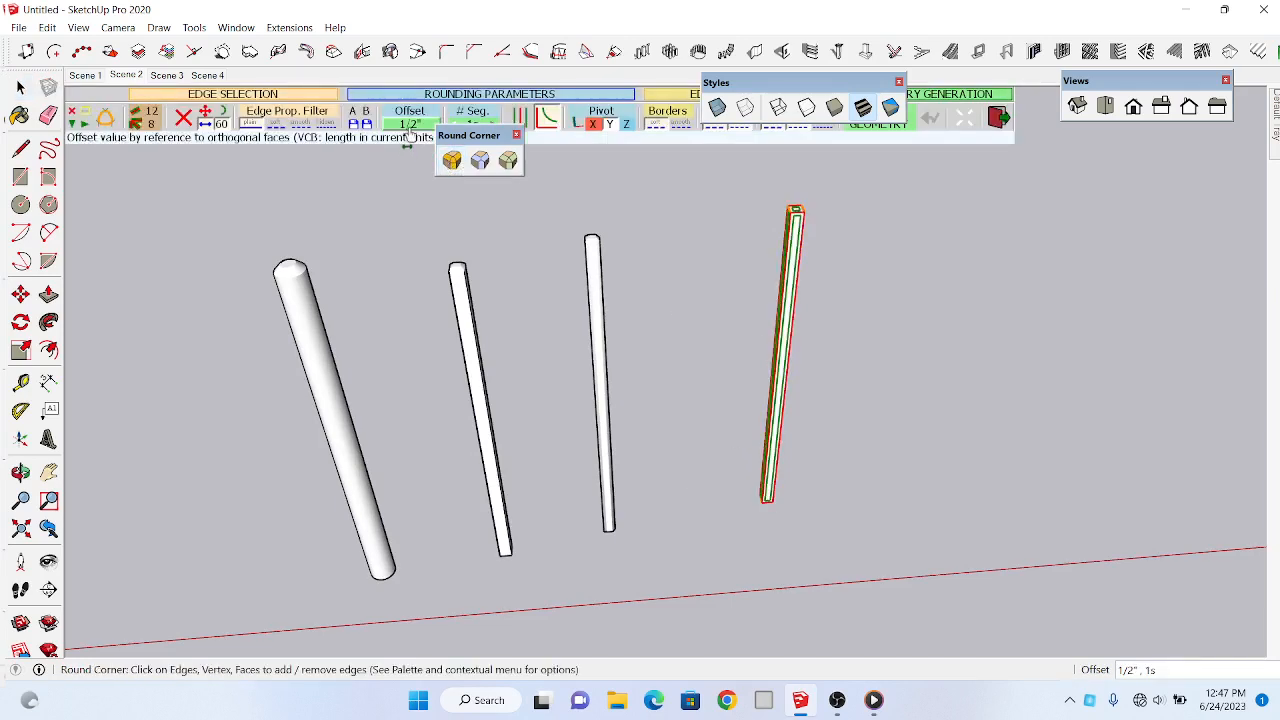
{"action": "scroll", "coordinate": [794, 209], "scroll_direction": "up", "scroll_amount": 6}
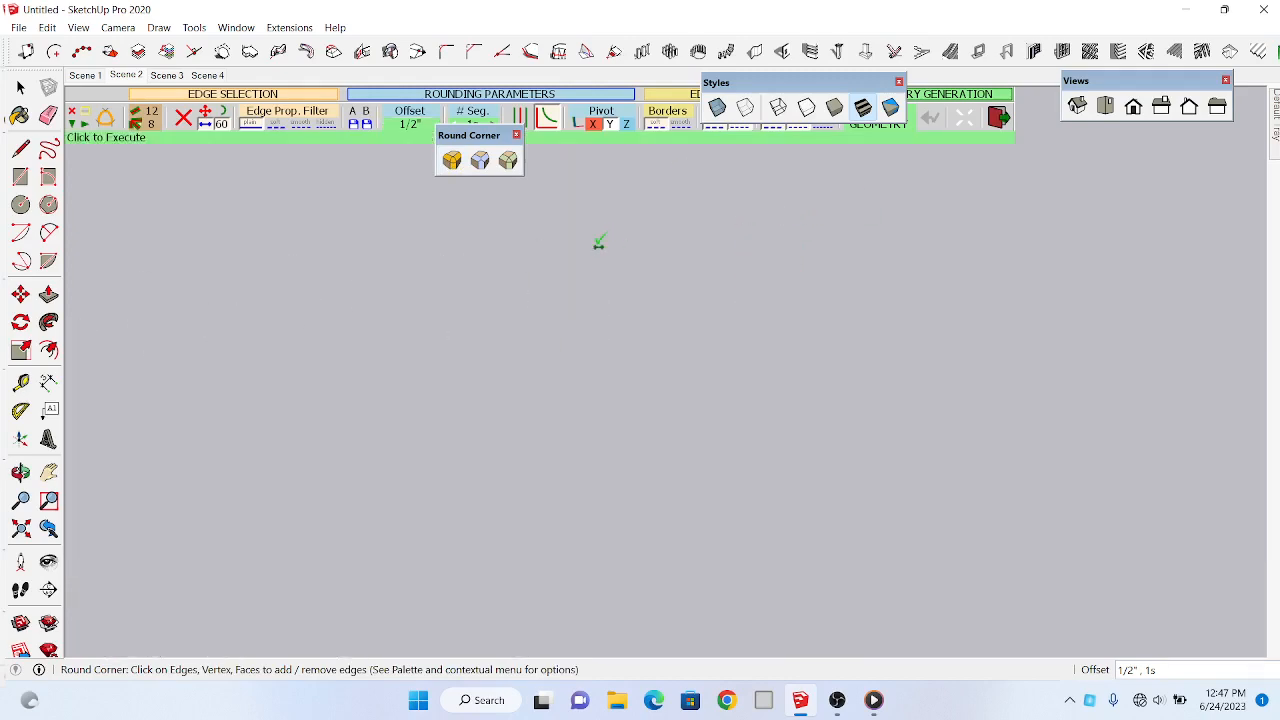
{"action": "scroll", "coordinate": [595, 265], "scroll_direction": "down", "scroll_amount": 3}
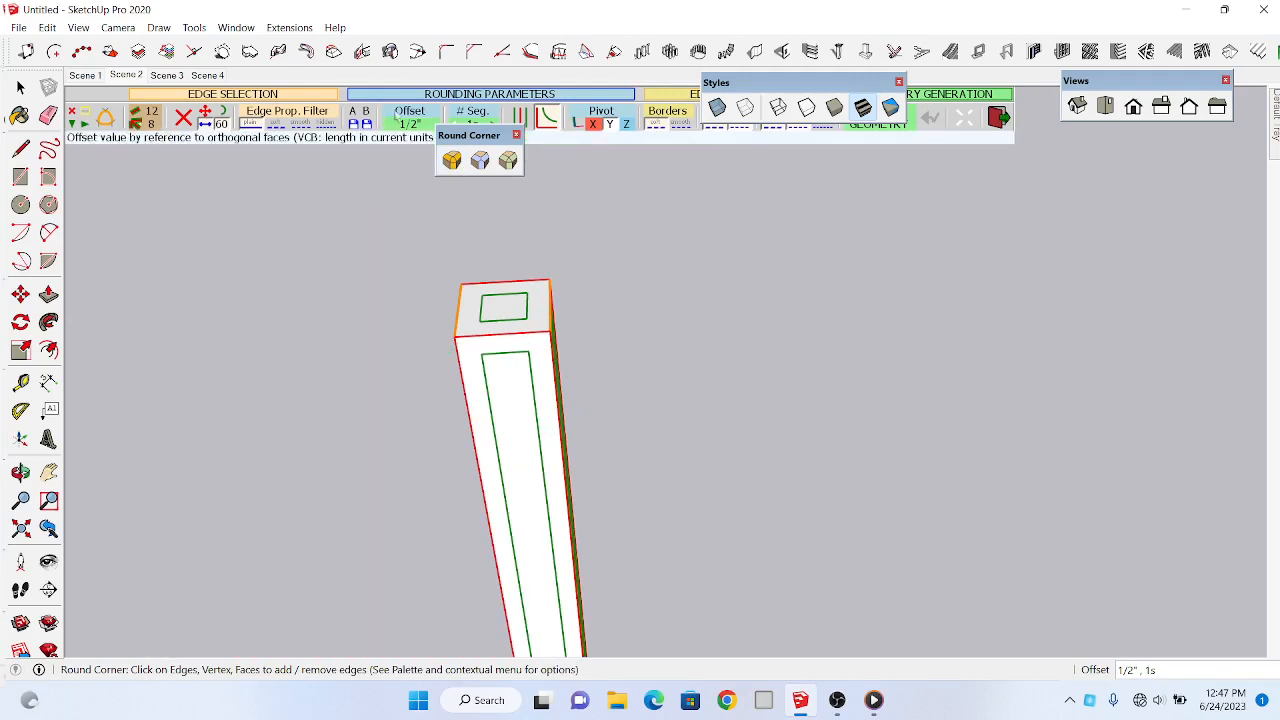
{"action": "left_click", "coordinate": [736, 328]}
Step: Draw a 2" by 2" square on the ground on the free side of the third square post
{"action": "key", "text": "o"}
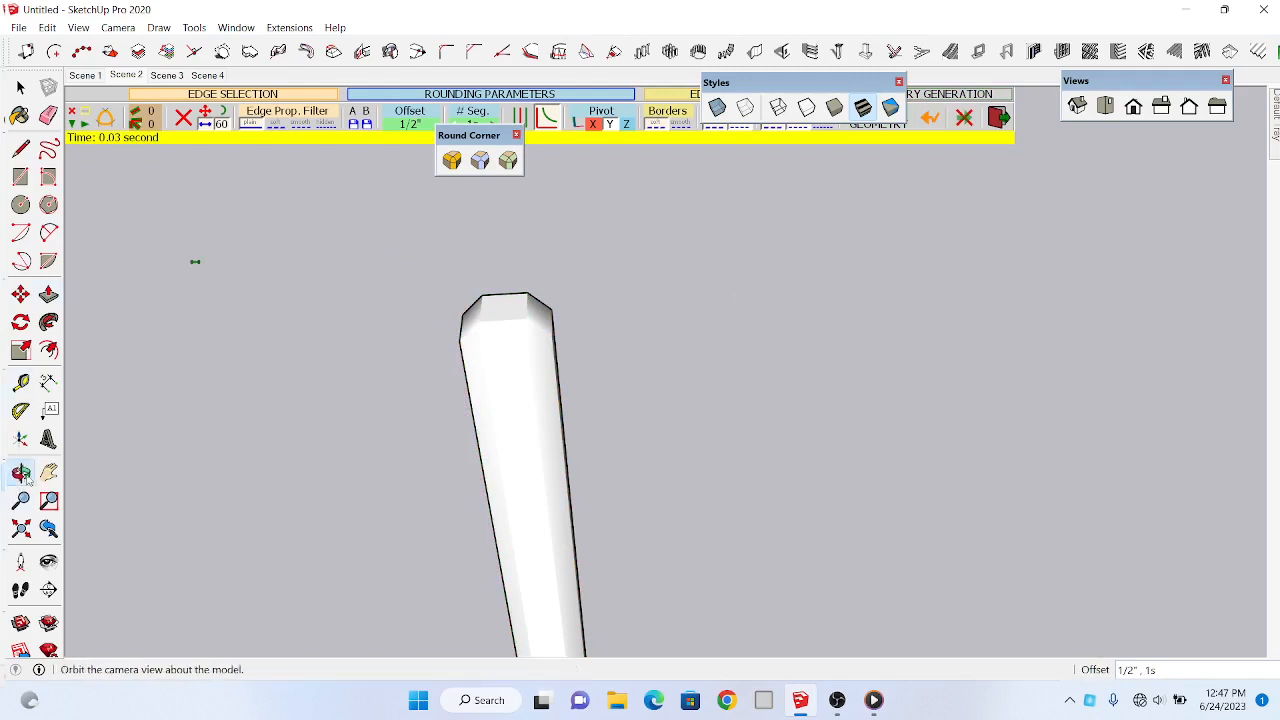
{"action": "left_click_drag", "start_coordinate": [470, 360], "coordinate": [194, 277]}
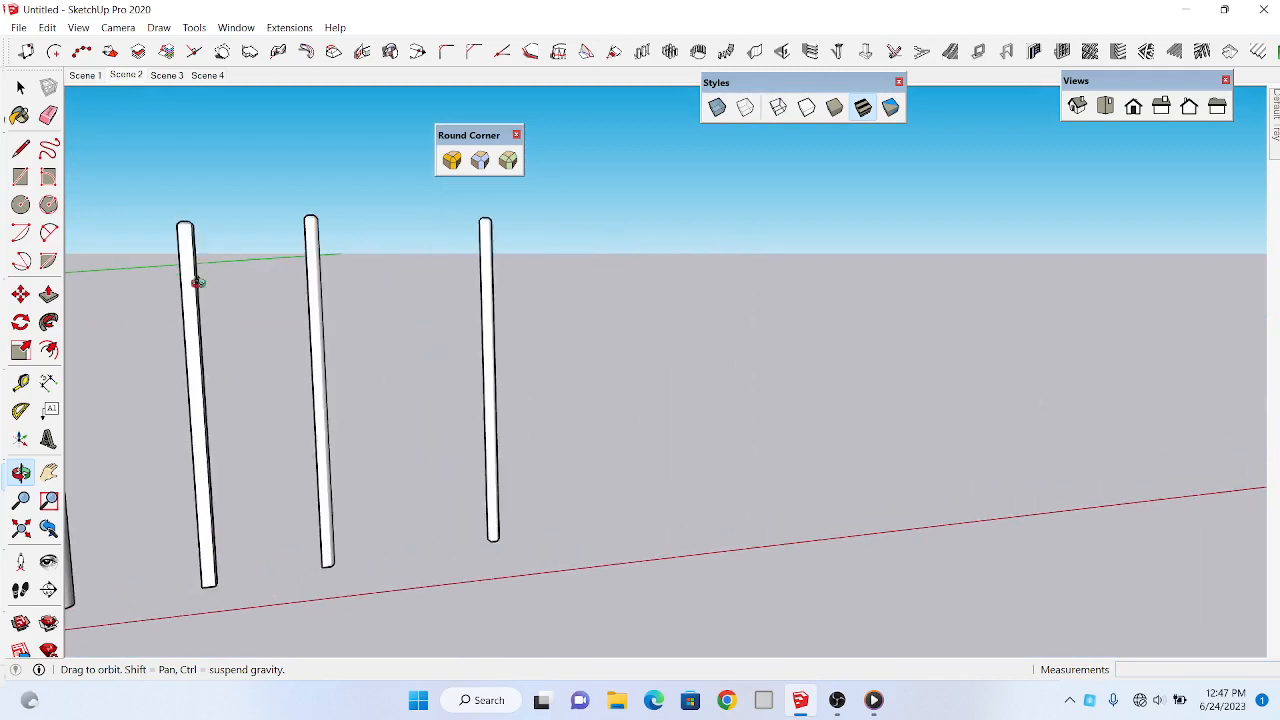
{"action": "left_click", "coordinate": [21, 177]}
{"action": "left_click", "coordinate": [614, 502]}
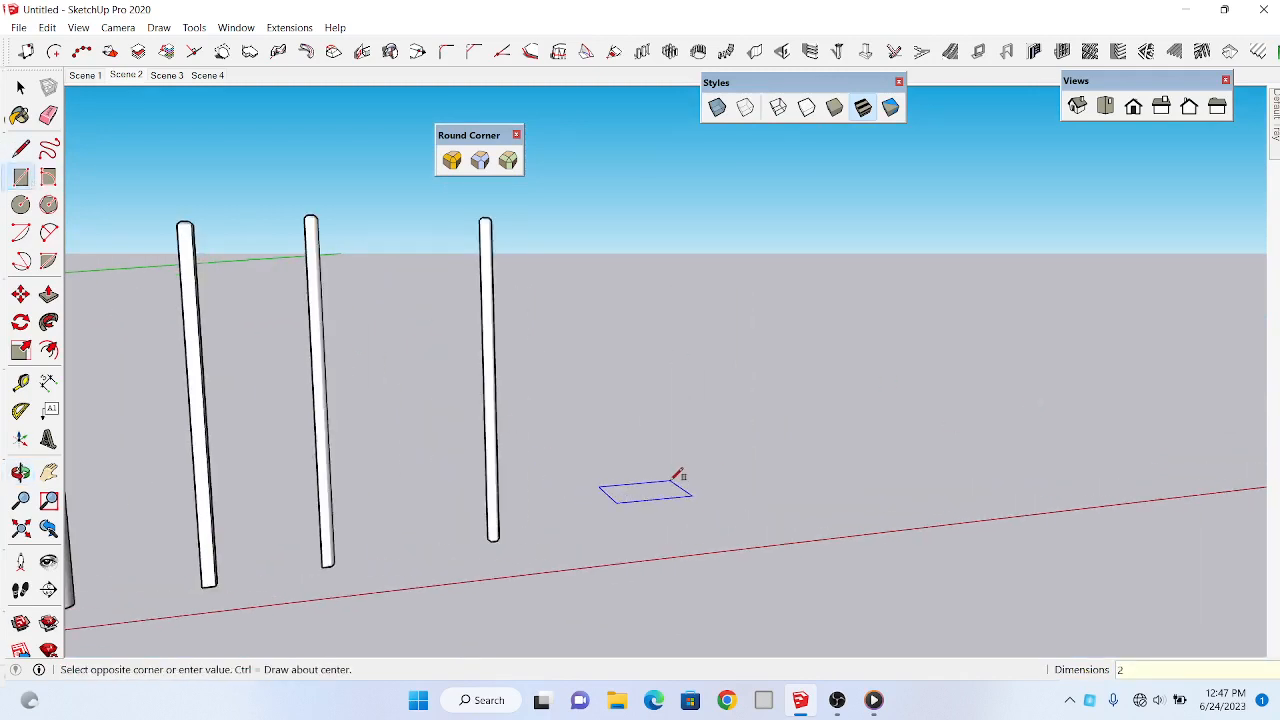
{"action": "key", "text": "Escape"}
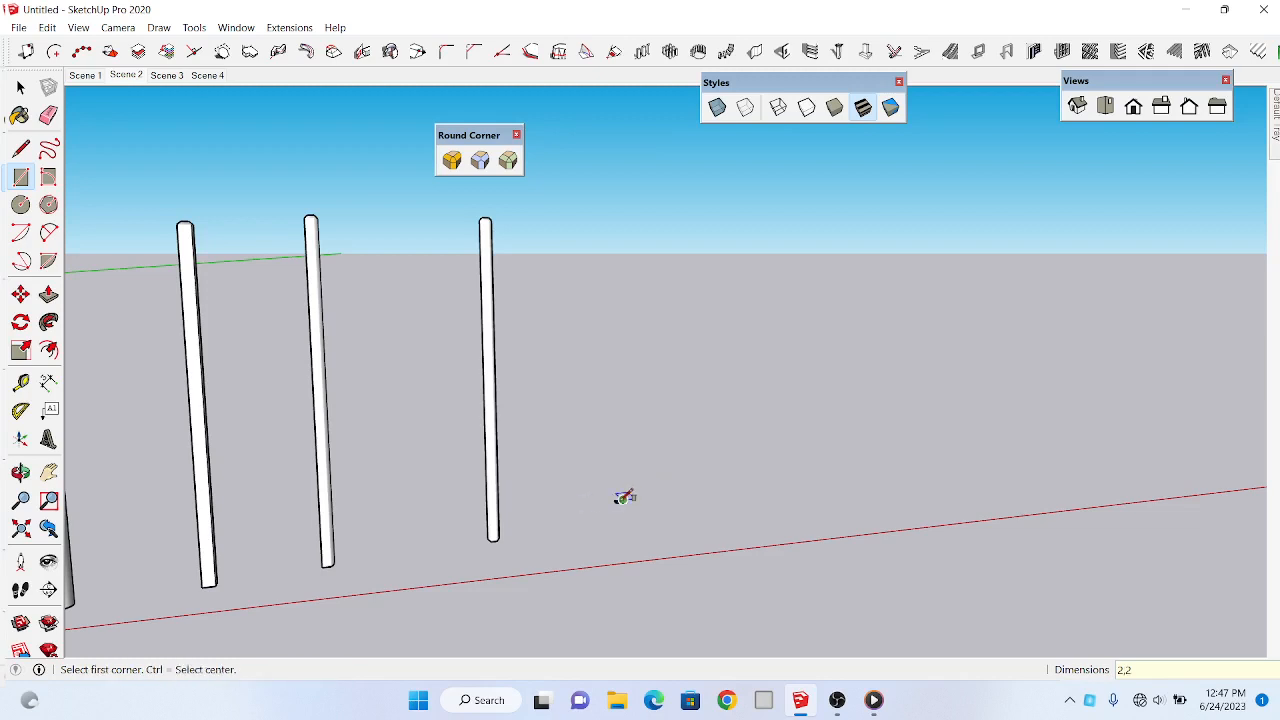
Step: Extrude the new 2" square upward 5' into a fourth square post
{"action": "scroll", "coordinate": [622, 497], "scroll_direction": "up", "scroll_amount": 4}
{"action": "key", "text": "o"}
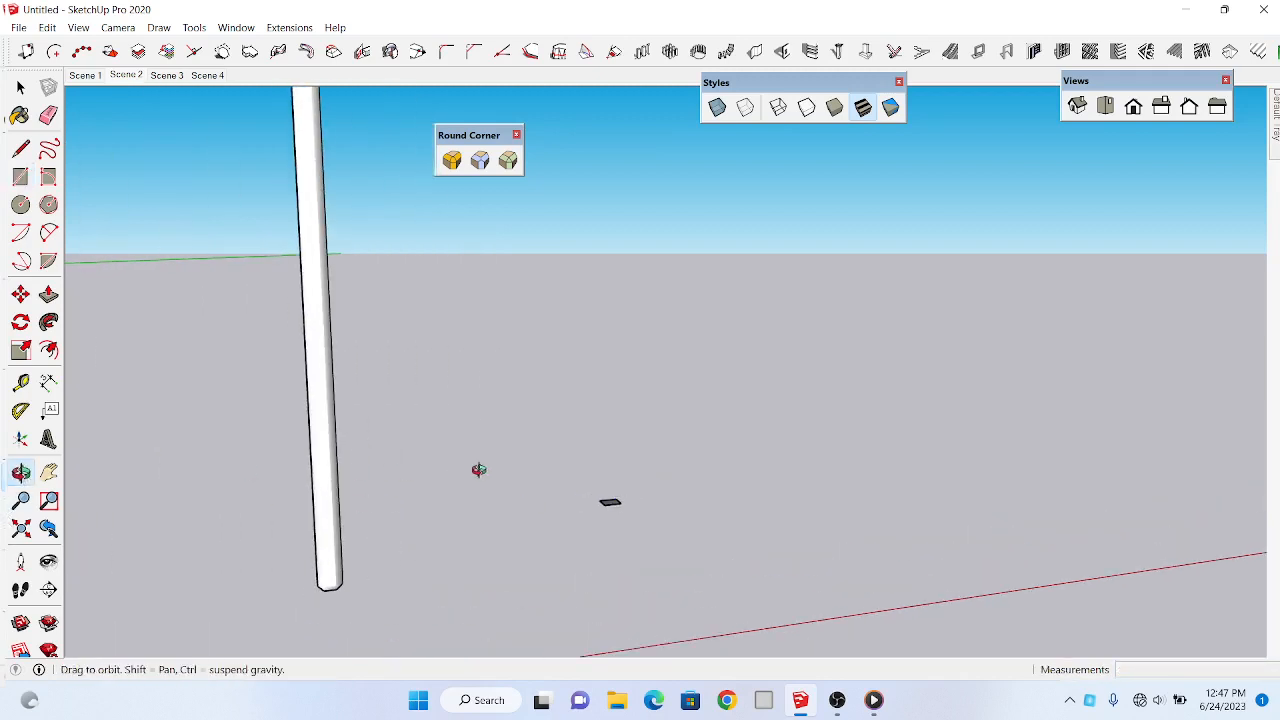
{"action": "left_click_drag", "start_coordinate": [479, 470], "coordinate": [596, 338]}
{"action": "key", "text": "p"}
{"action": "type", "text": "5"}
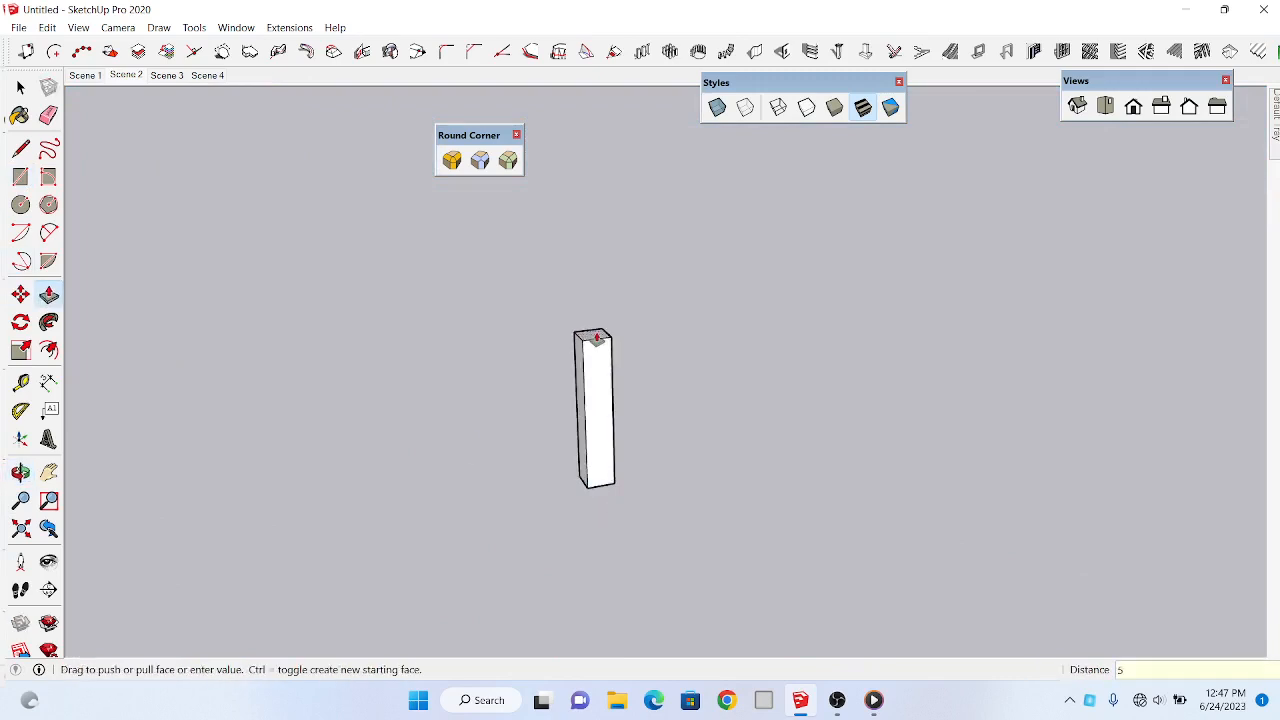
{"action": "type", "text": "'"}
{"action": "key", "text": "Return"}
{"action": "scroll", "coordinate": [606, 504], "scroll_direction": "down", "scroll_amount": 2}
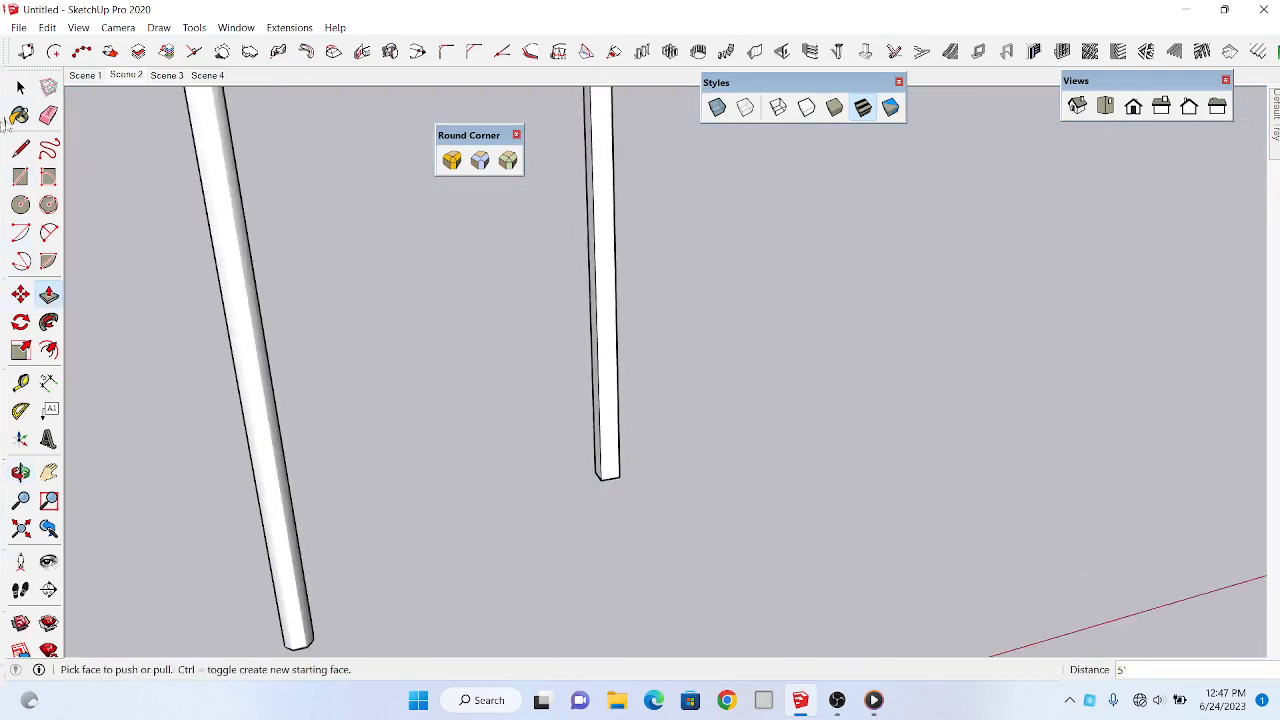
Step: Select the entire fourth square post and start Round Corner on all its edges
{"action": "left_click", "coordinate": [21, 88]}
{"action": "scroll", "coordinate": [603, 474], "scroll_direction": "down", "scroll_amount": 4}
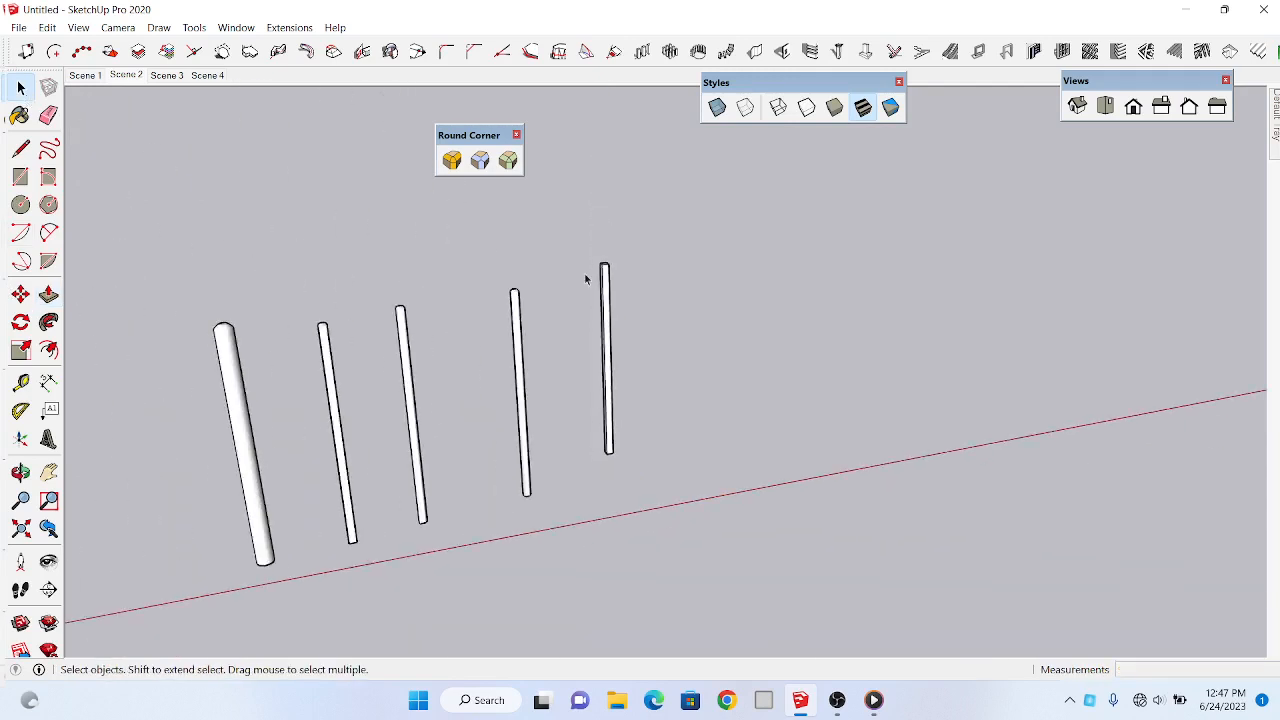
{"action": "scroll", "coordinate": [600, 288], "scroll_direction": "up", "scroll_amount": 2}
{"action": "left_click", "coordinate": [611, 291]}
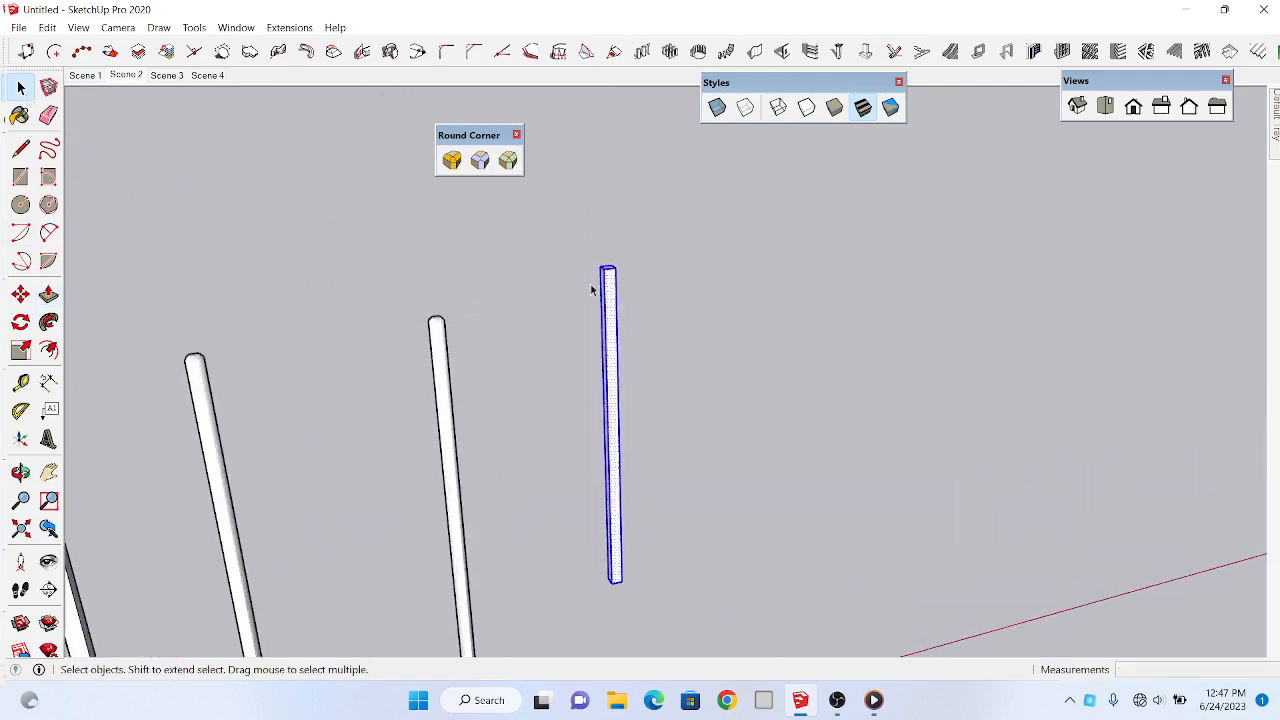
{"action": "scroll", "coordinate": [632, 287], "scroll_direction": "up", "scroll_amount": 2}
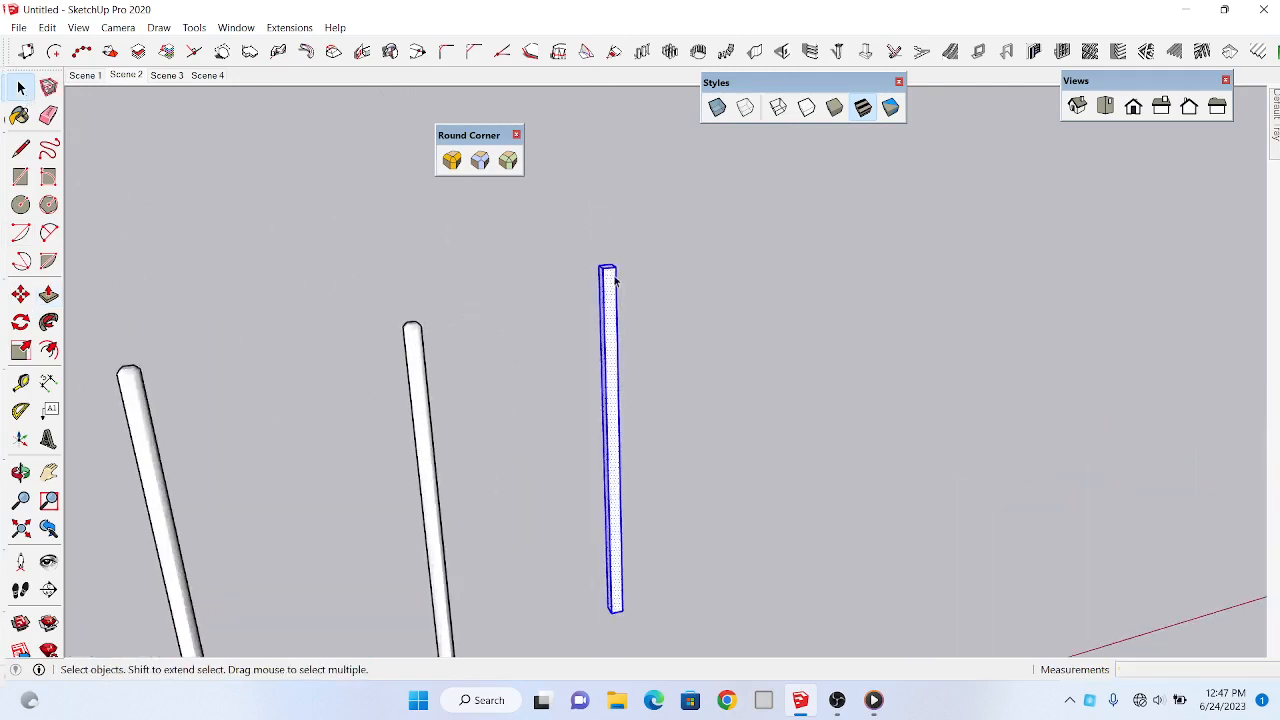
{"action": "left_click", "coordinate": [452, 161]}
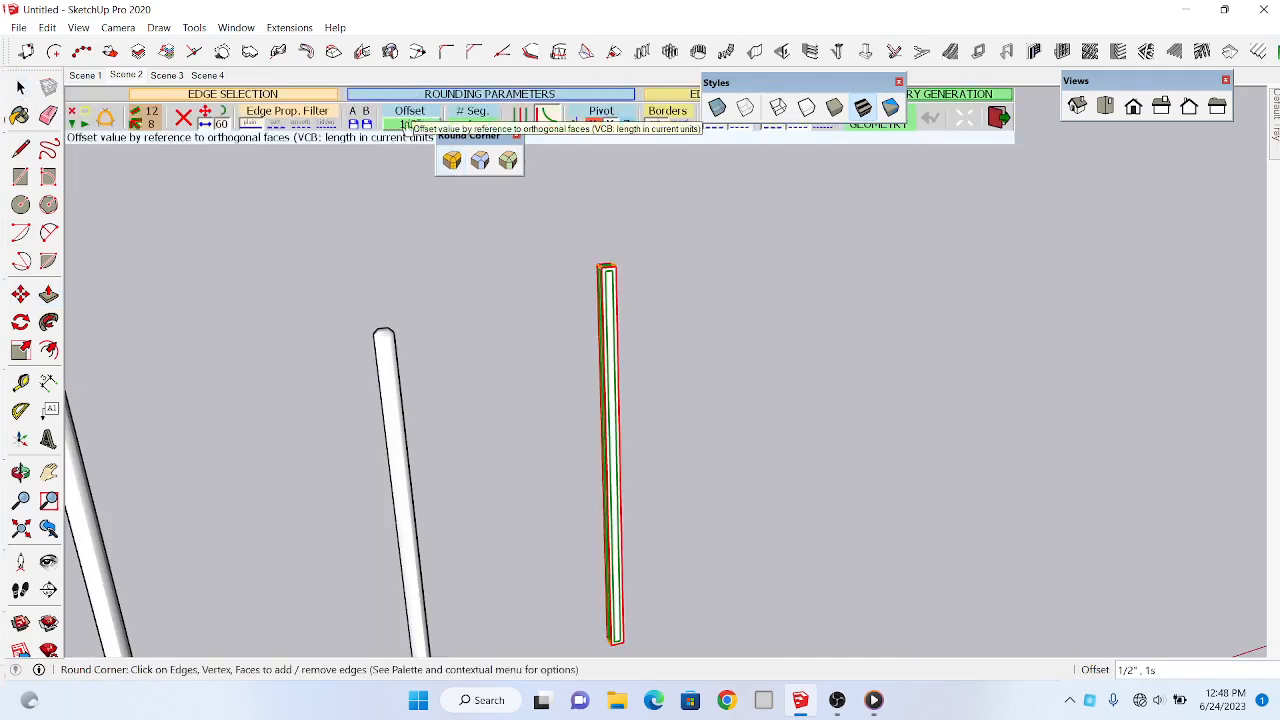
Step: Unselect the edges of the fourth square post's white front face for rounding, and select them again
{"action": "scroll", "coordinate": [670, 284], "scroll_direction": "down", "scroll_amount": 2}
{"action": "scroll", "coordinate": [648, 522], "scroll_direction": "up", "scroll_amount": 5}
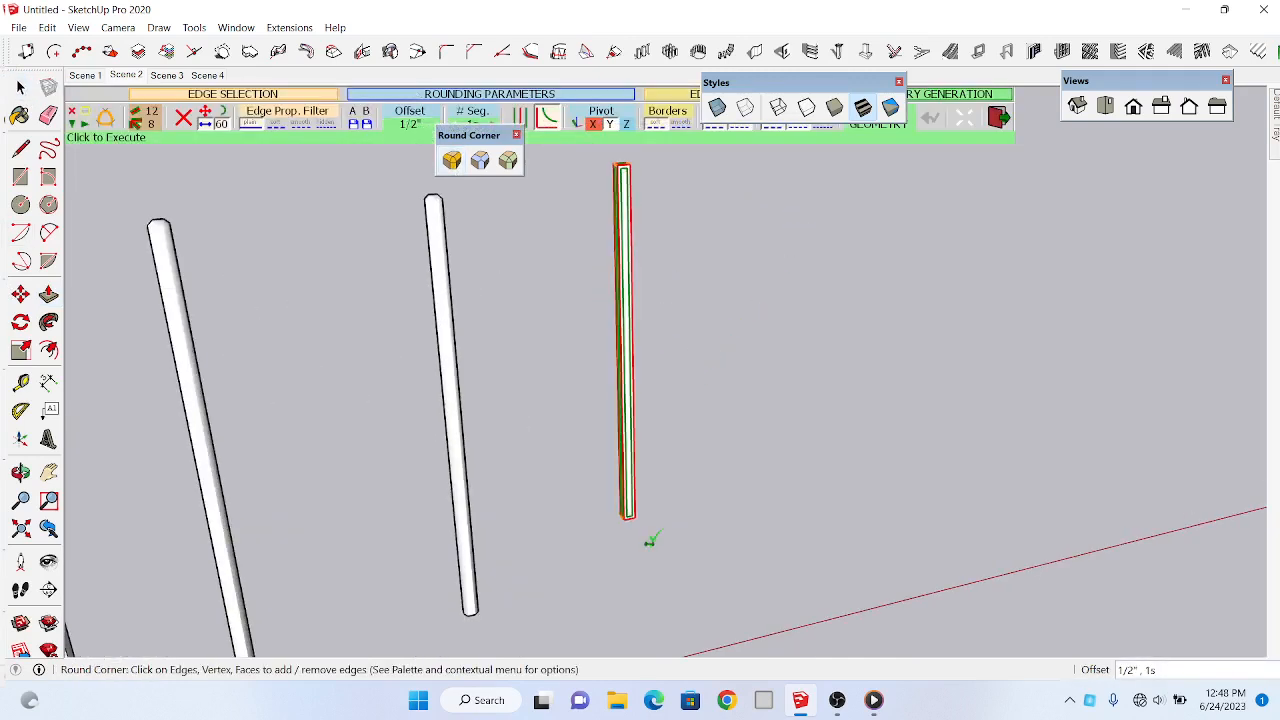
{"action": "scroll", "coordinate": [607, 520], "scroll_direction": "down", "scroll_amount": 4}
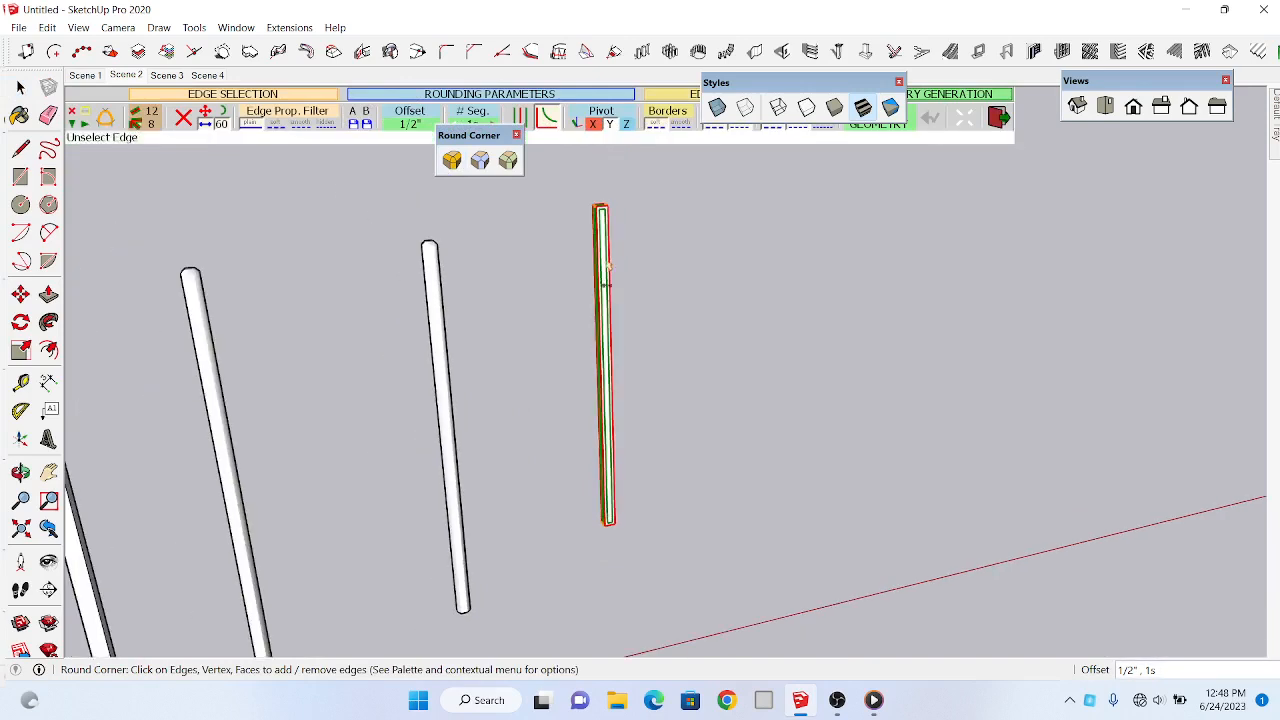
{"action": "scroll", "coordinate": [600, 207], "scroll_direction": "up", "scroll_amount": 4}
{"action": "left_click", "coordinate": [600, 207]}
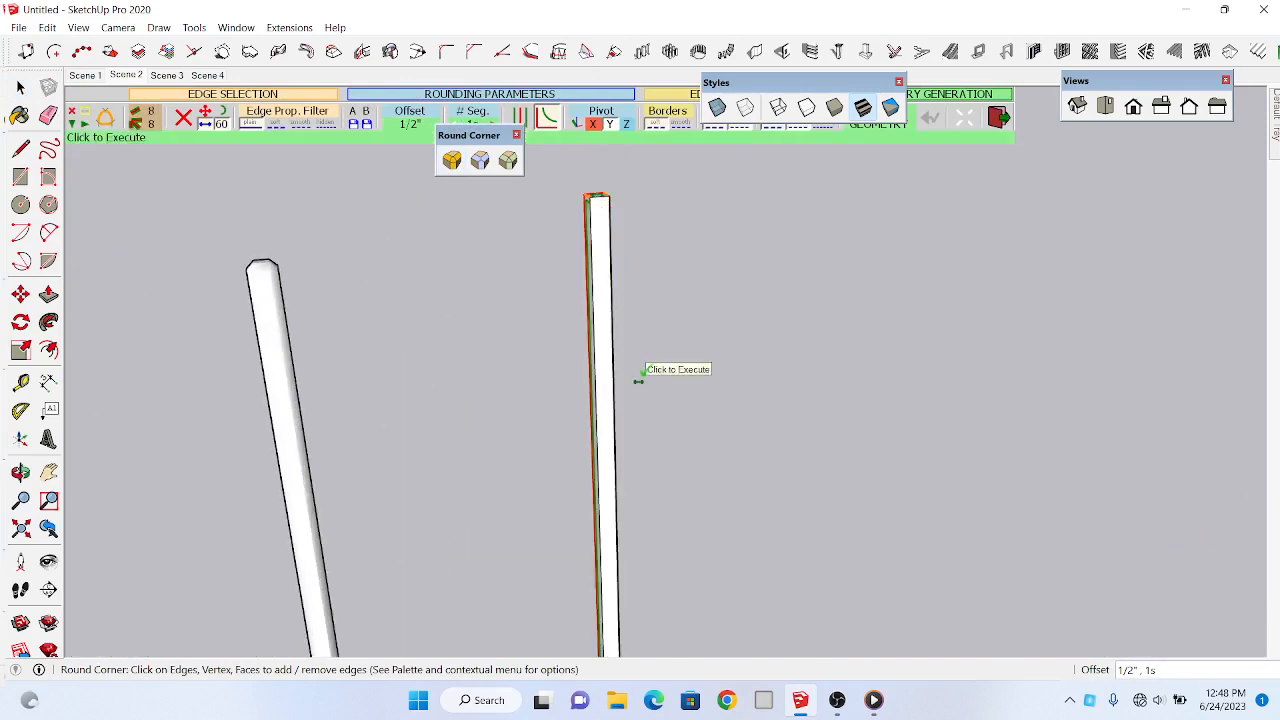
{"action": "scroll", "coordinate": [597, 206], "scroll_direction": "up", "scroll_amount": 2}
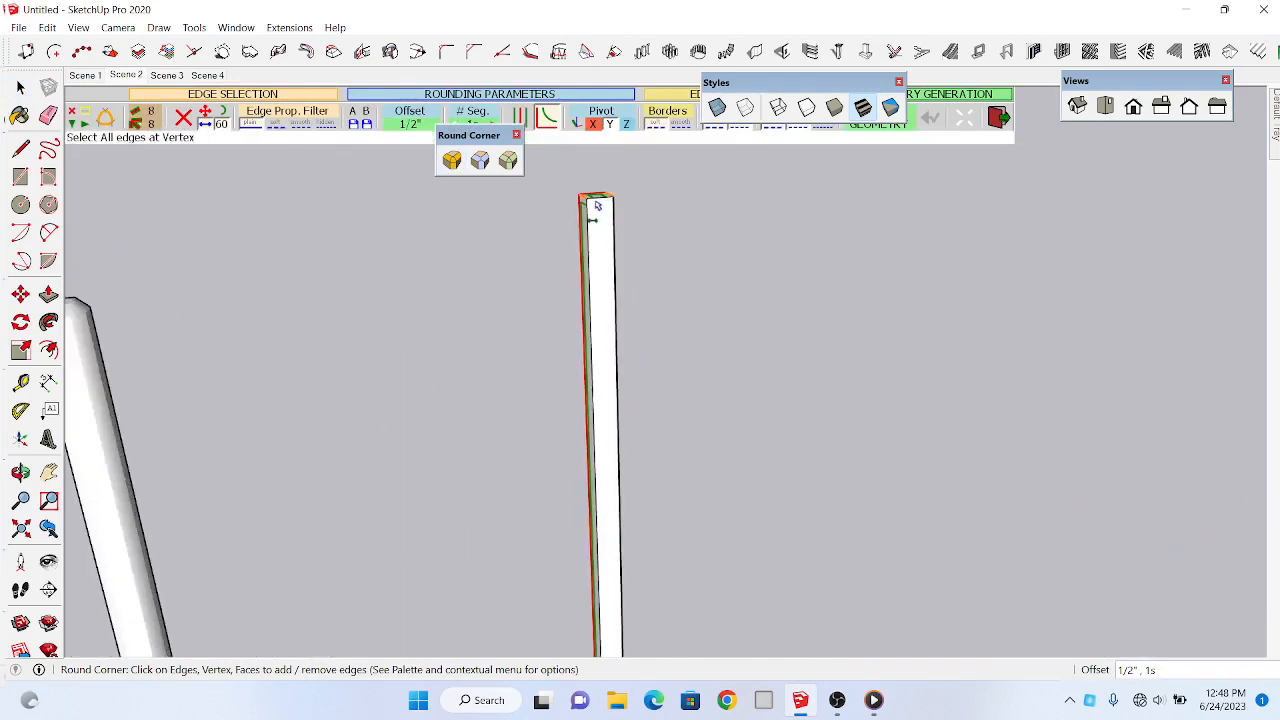
{"action": "scroll", "coordinate": [597, 206], "scroll_direction": "up", "scroll_amount": 1}
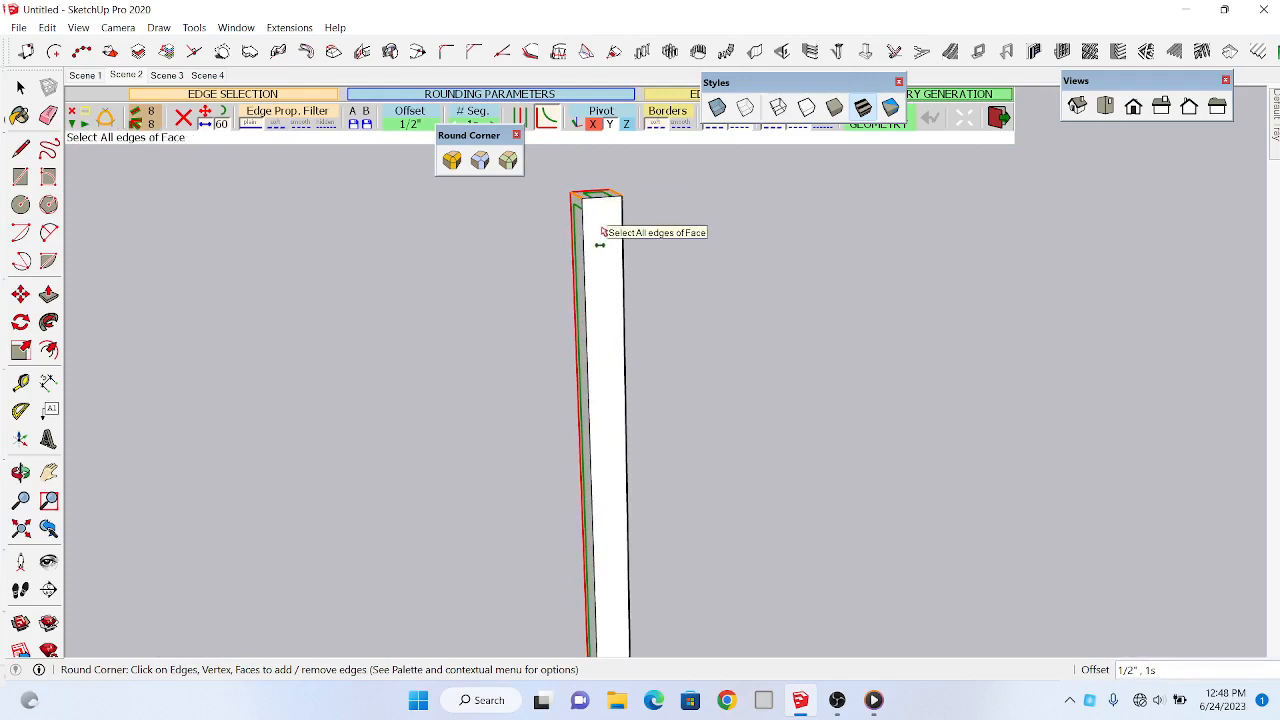
{"action": "left_click", "coordinate": [610, 197]}
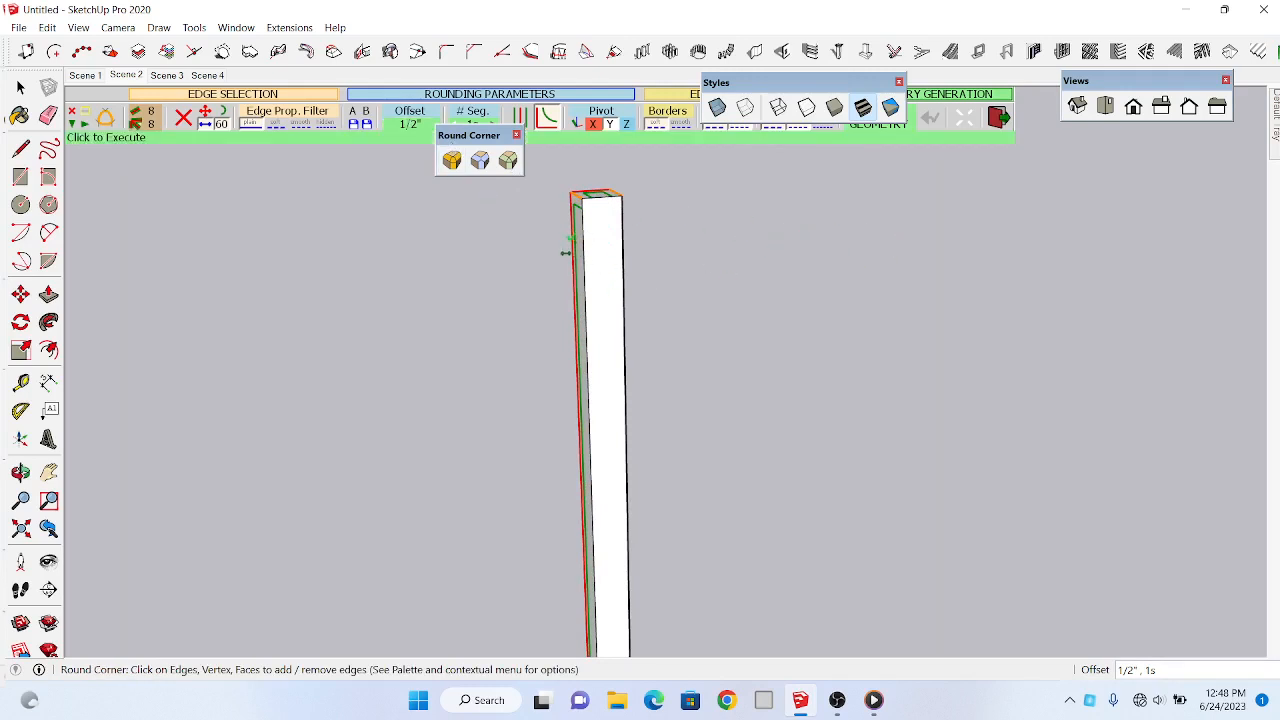
{"action": "left_click", "coordinate": [565, 230]}
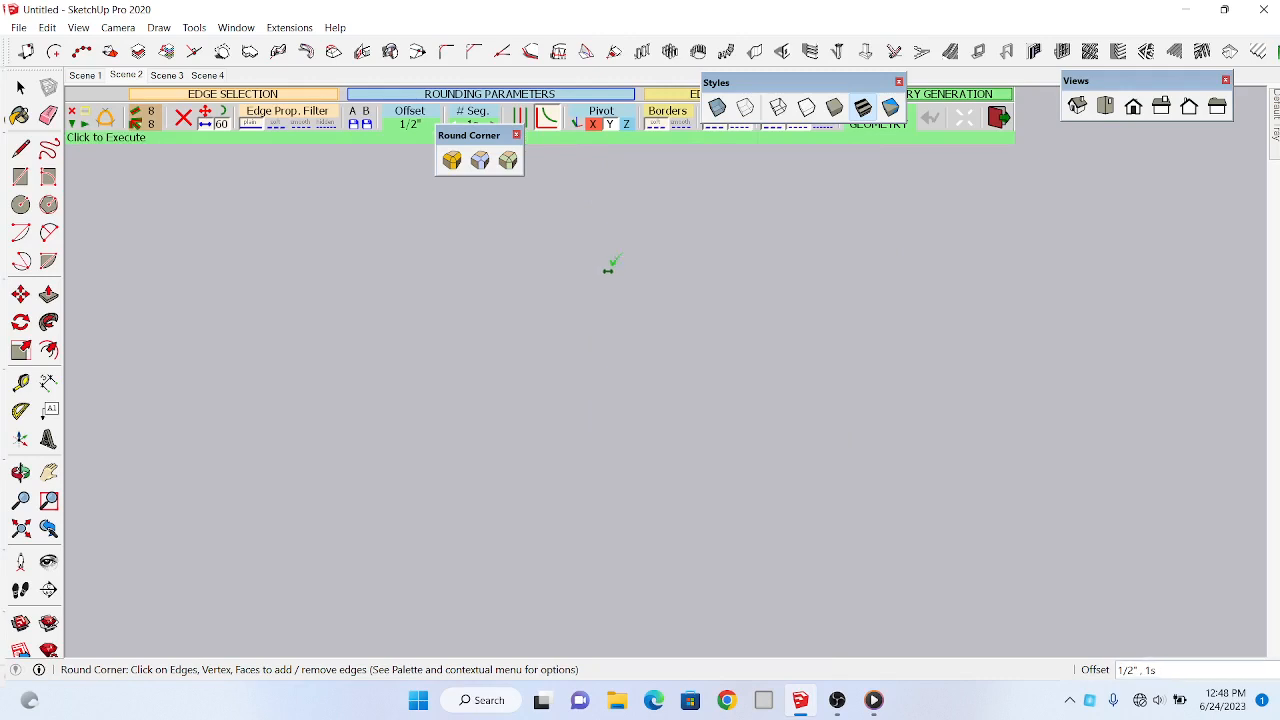
{"action": "scroll", "coordinate": [806, 316], "scroll_direction": "up", "scroll_amount": 2}
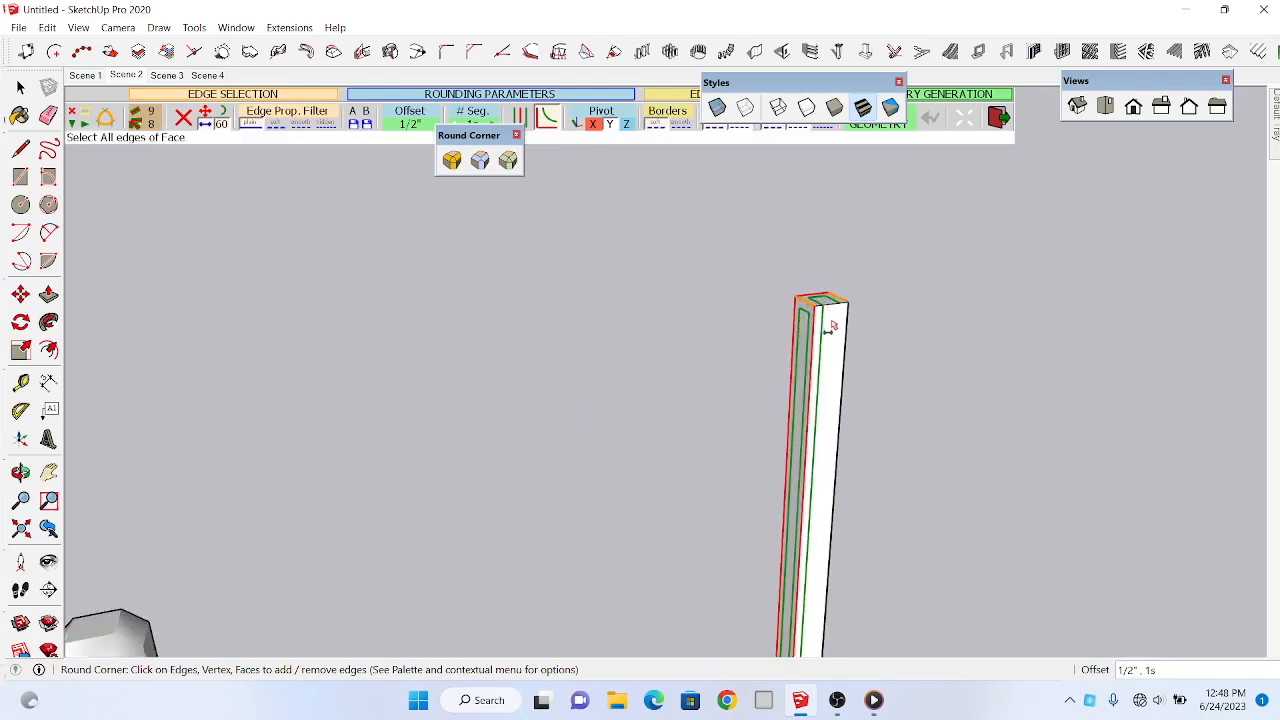
{"action": "left_click", "coordinate": [831, 330]}
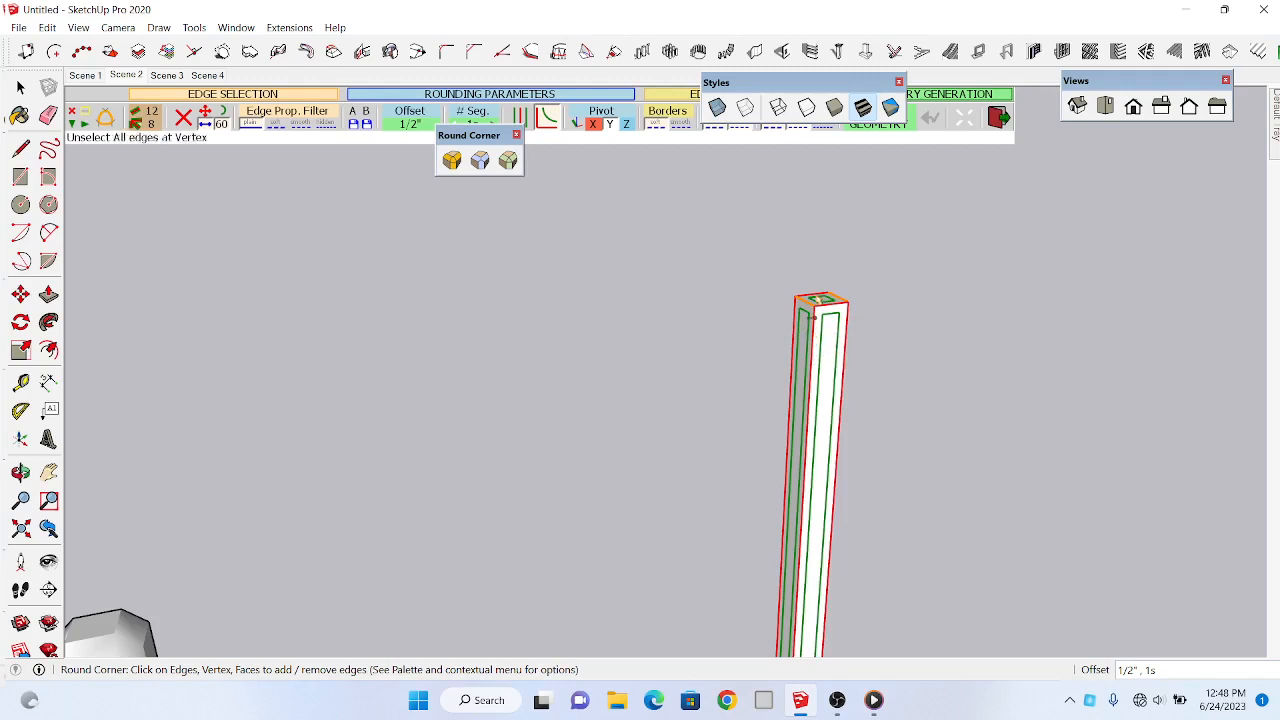
Step: Round all edges of the fourth square post with a 1/2" offset and 1 segment, and undo the rounding
{"action": "scroll", "coordinate": [822, 299], "scroll_direction": "up", "scroll_amount": 1}
{"action": "scroll", "coordinate": [822, 298], "scroll_direction": "up", "scroll_amount": 1}
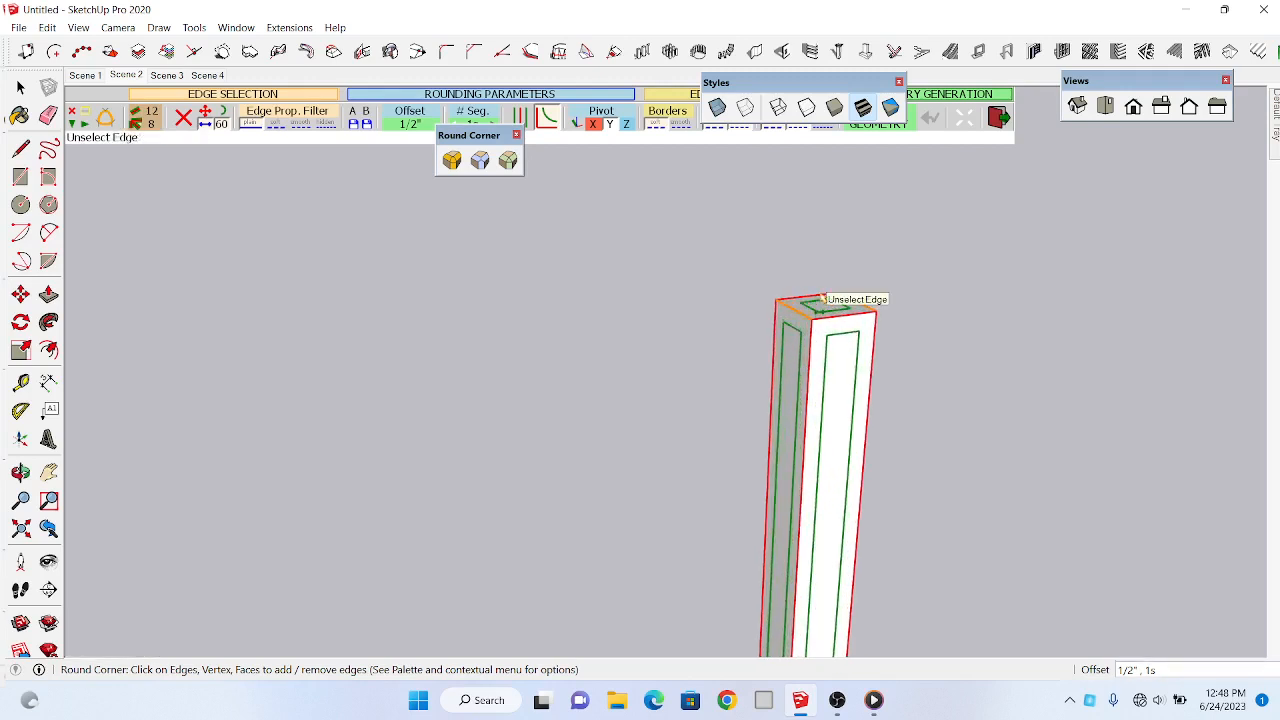
{"action": "left_click", "coordinate": [829, 297]}
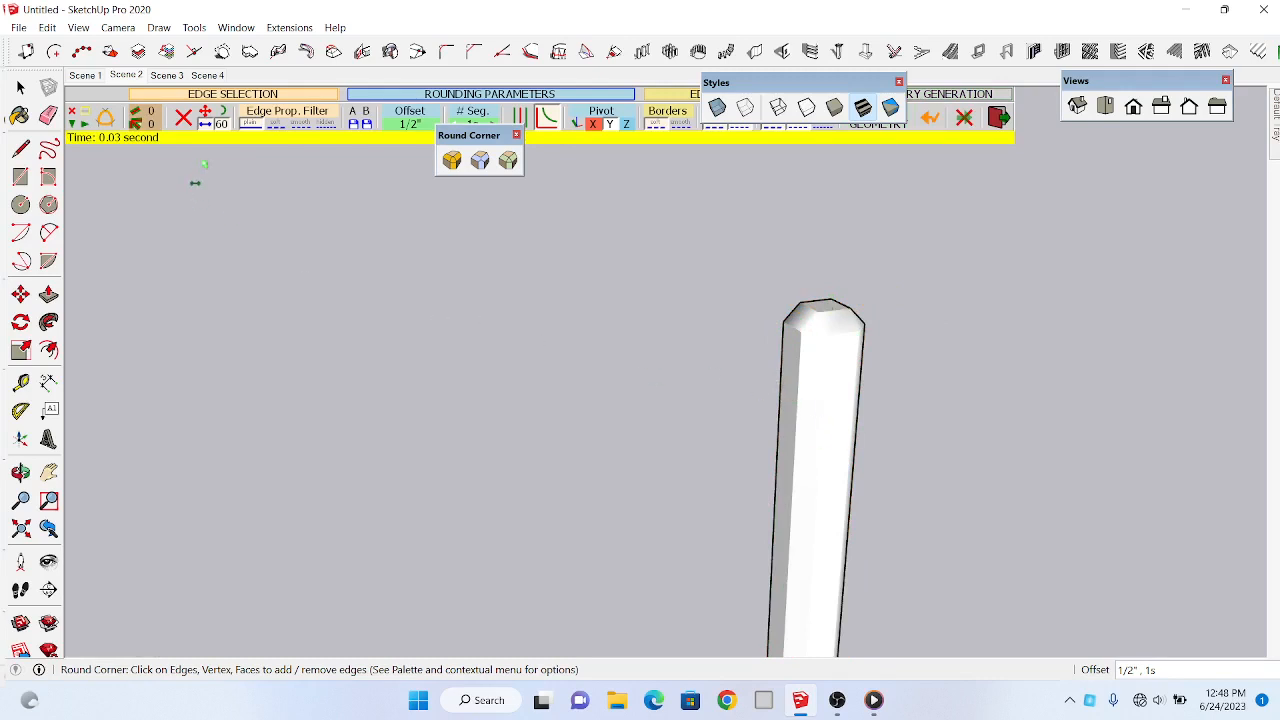
{"action": "left_click", "coordinate": [47, 27]}
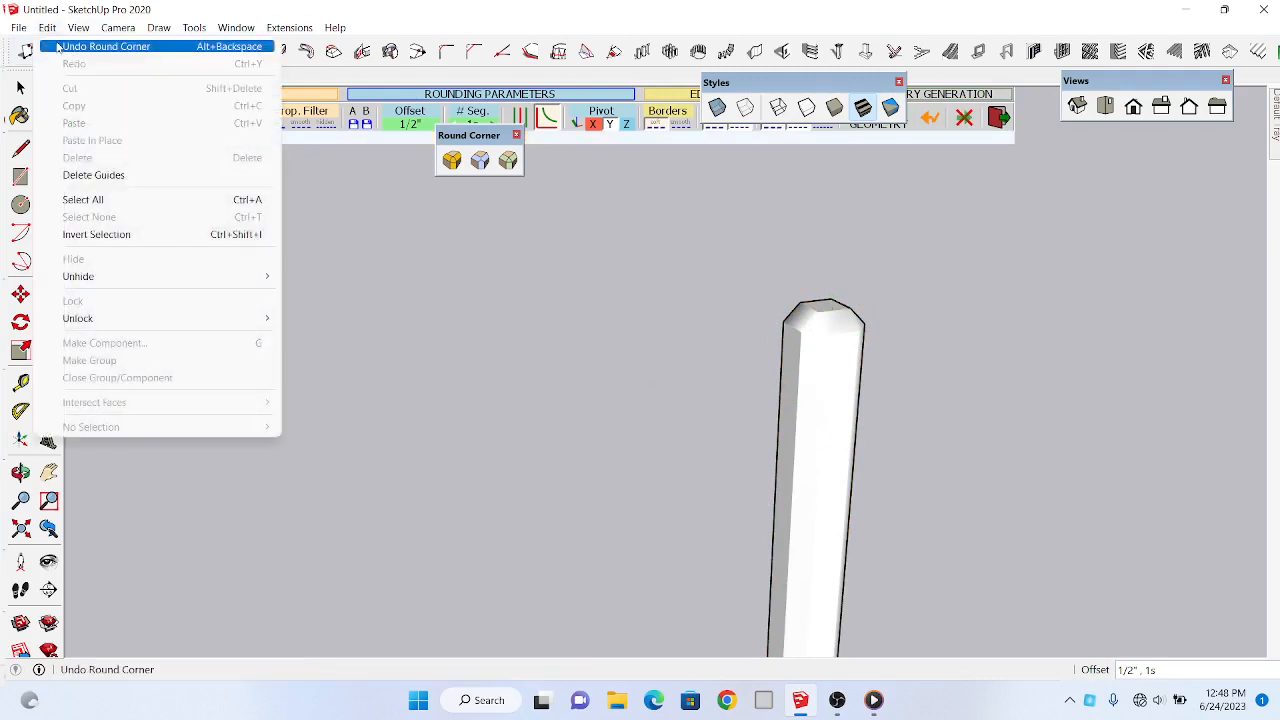
{"action": "left_click", "coordinate": [60, 46]}
Step: Unselect the edges of the fourth square post's top face from the Round Corner selection
{"action": "scroll", "coordinate": [816, 316], "scroll_direction": "up", "scroll_amount": 3}
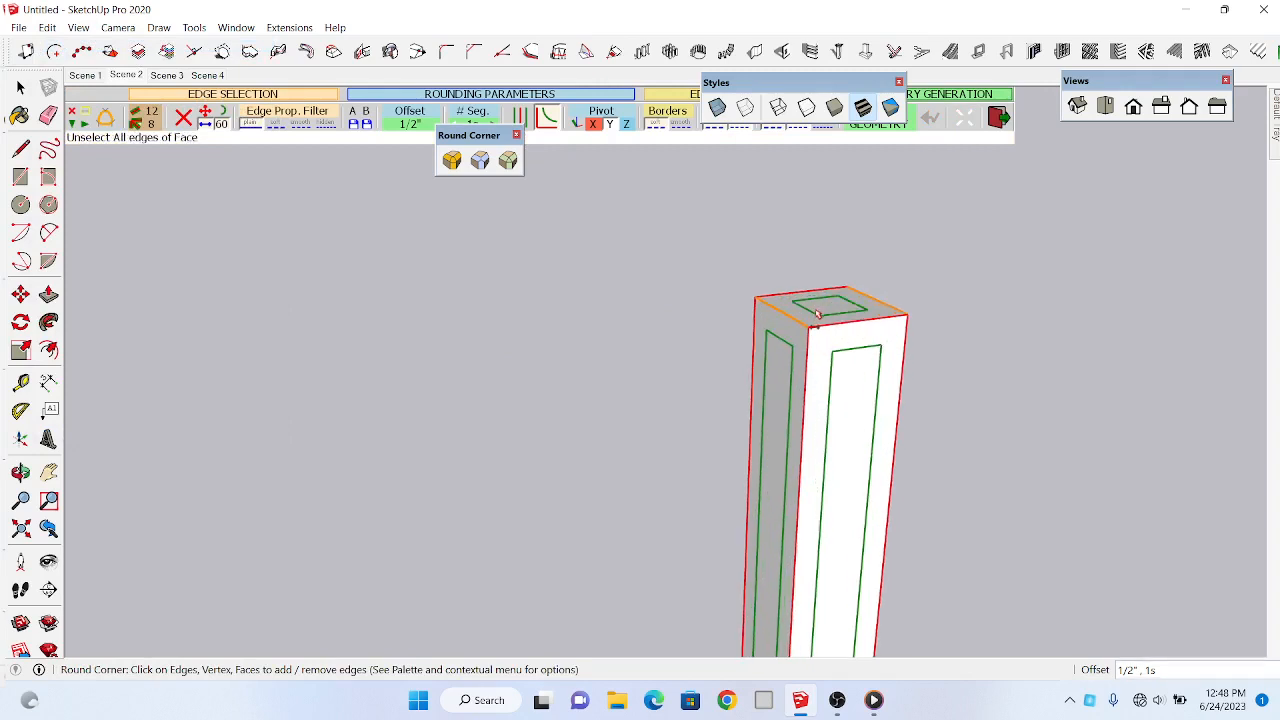
{"action": "left_click", "coordinate": [816, 316]}
{"action": "scroll", "coordinate": [720, 386], "scroll_direction": "down", "scroll_amount": 4}
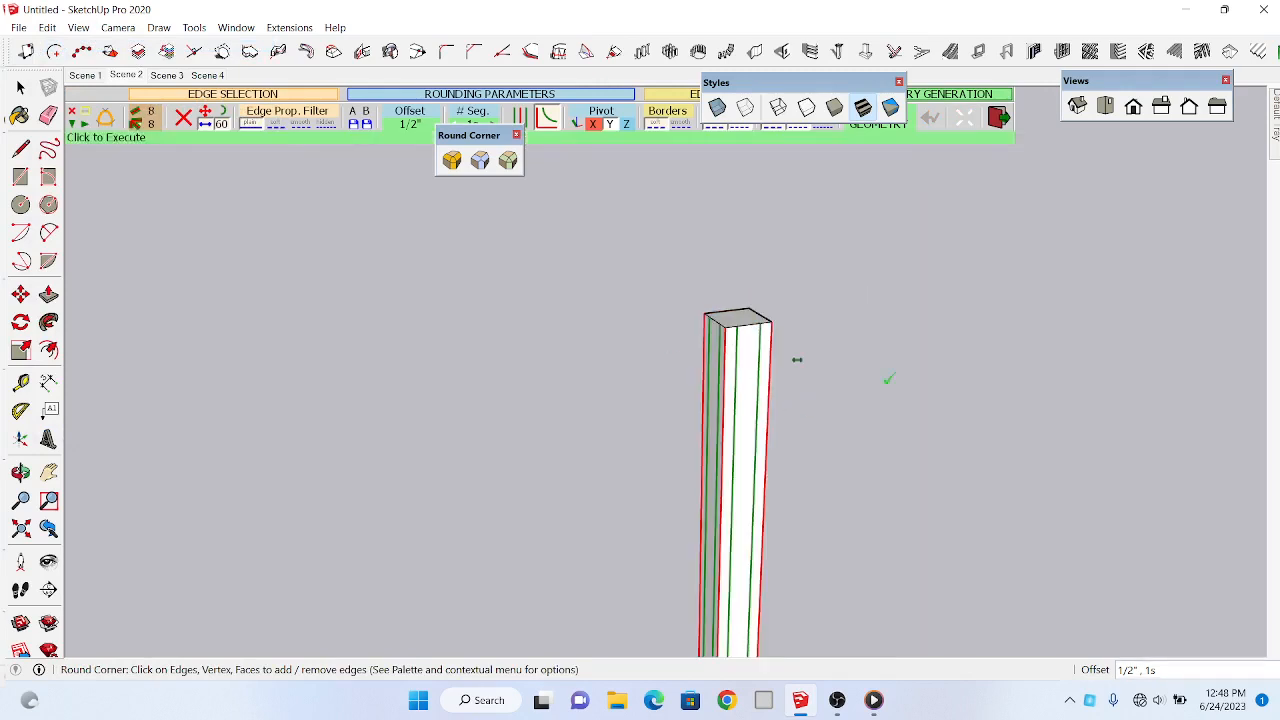
Step: Inspect the remaining Round Corner edge selection at the base and top of the fourth square post
{"action": "scroll", "coordinate": [740, 440], "scroll_direction": "down", "scroll_amount": 2}
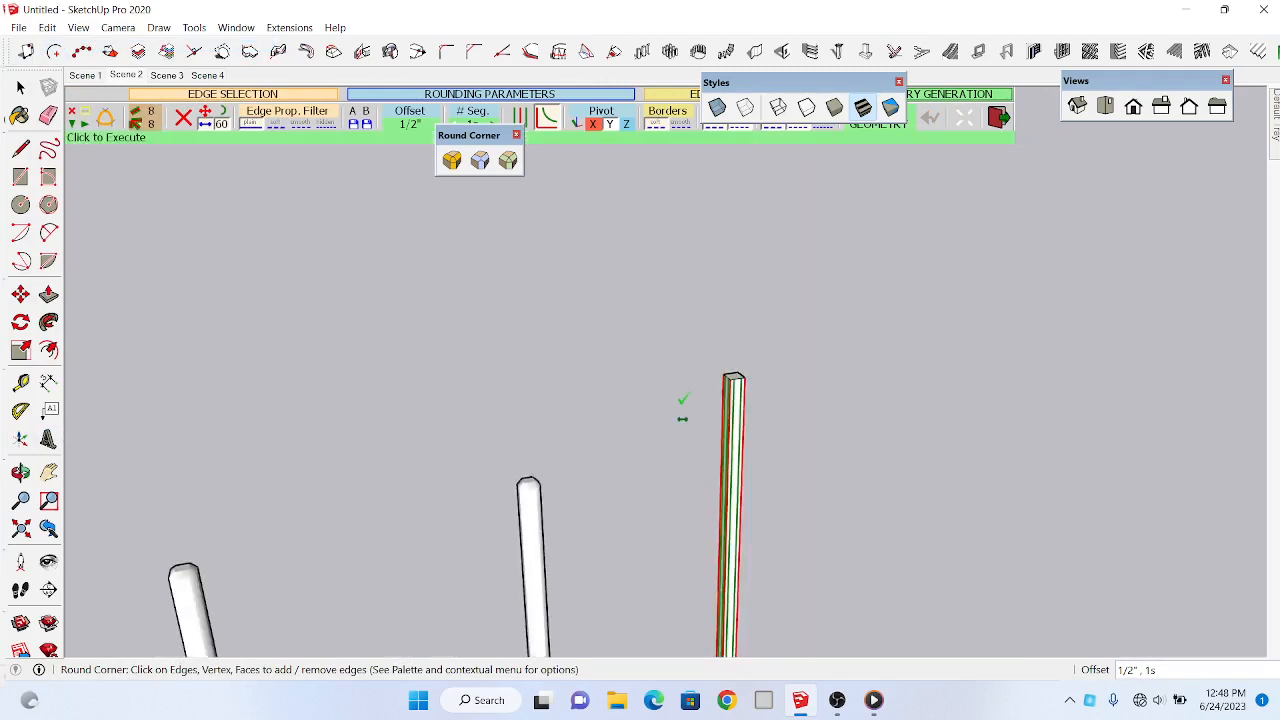
{"action": "scroll", "coordinate": [688, 560], "scroll_direction": "down", "scroll_amount": 2}
{"action": "scroll", "coordinate": [690, 590], "scroll_direction": "up", "scroll_amount": 5}
{"action": "scroll", "coordinate": [690, 590], "scroll_direction": "up", "scroll_amount": 5}
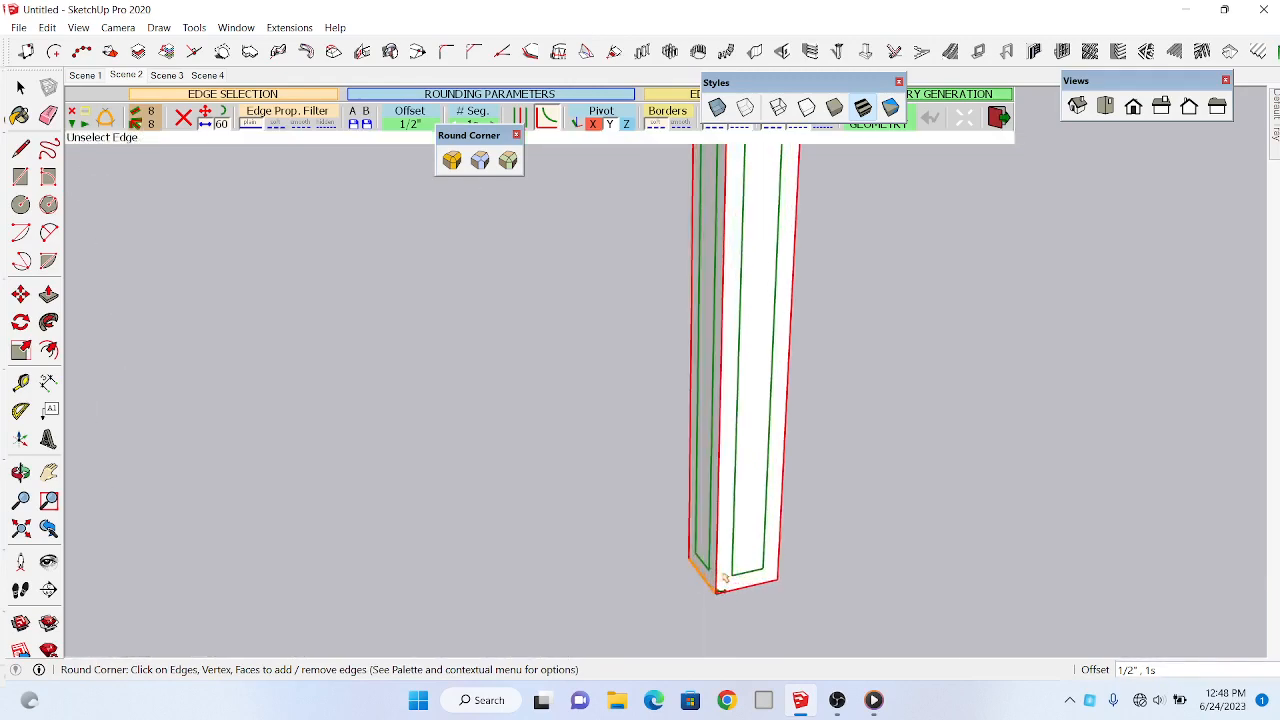
{"action": "scroll", "coordinate": [680, 560], "scroll_direction": "down", "scroll_amount": 5}
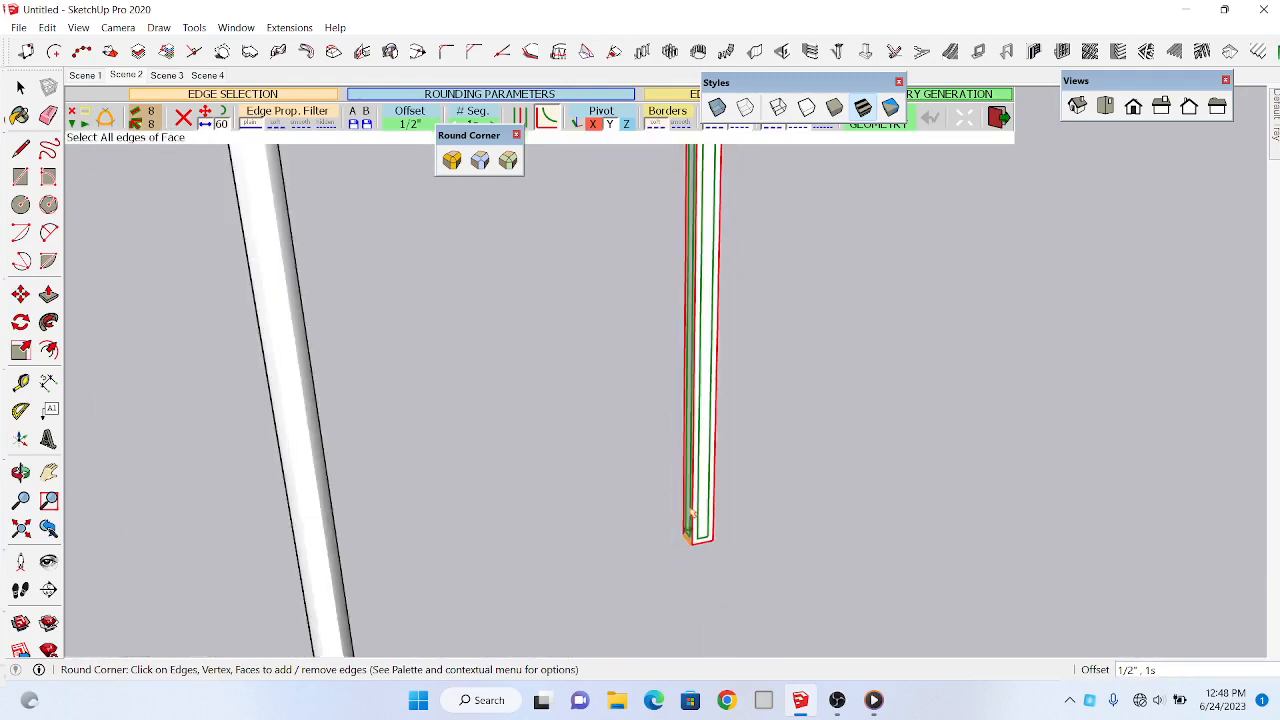
{"action": "scroll", "coordinate": [716, 385], "scroll_direction": "down", "scroll_amount": 3}
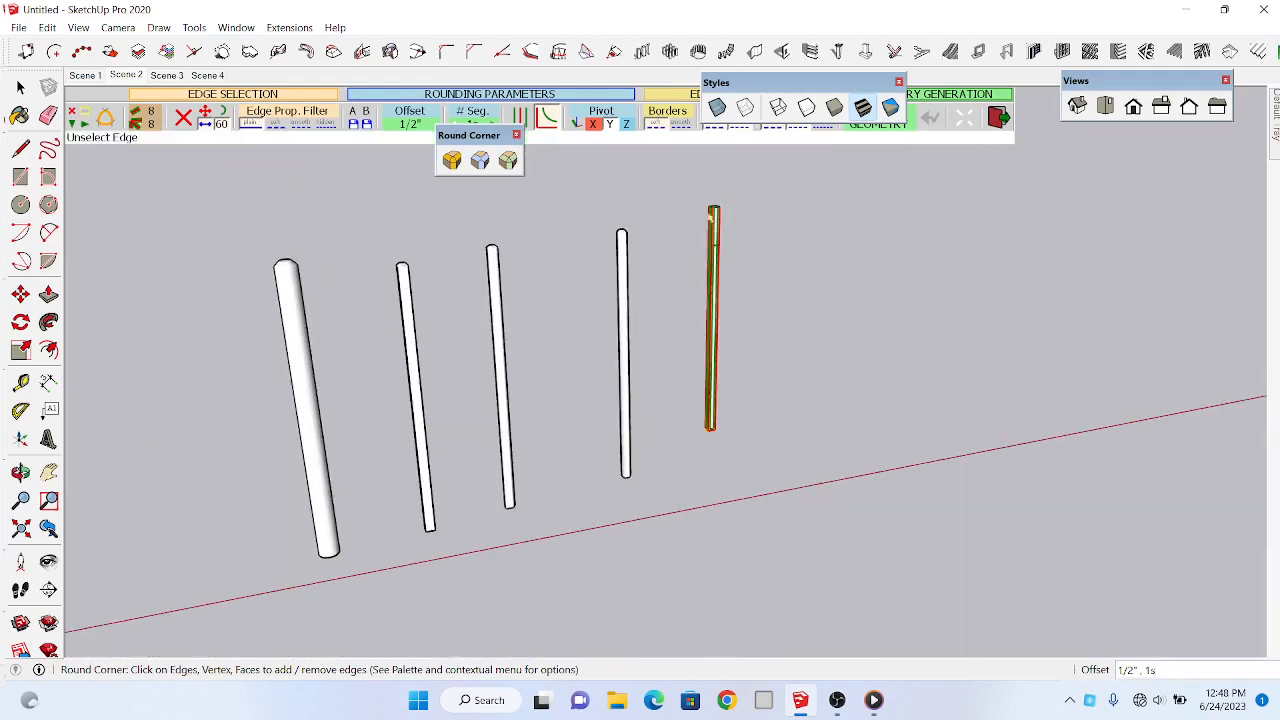
{"action": "scroll", "coordinate": [712, 210], "scroll_direction": "up", "scroll_amount": 5}
{"action": "scroll", "coordinate": [713, 208], "scroll_direction": "up", "scroll_amount": 2}
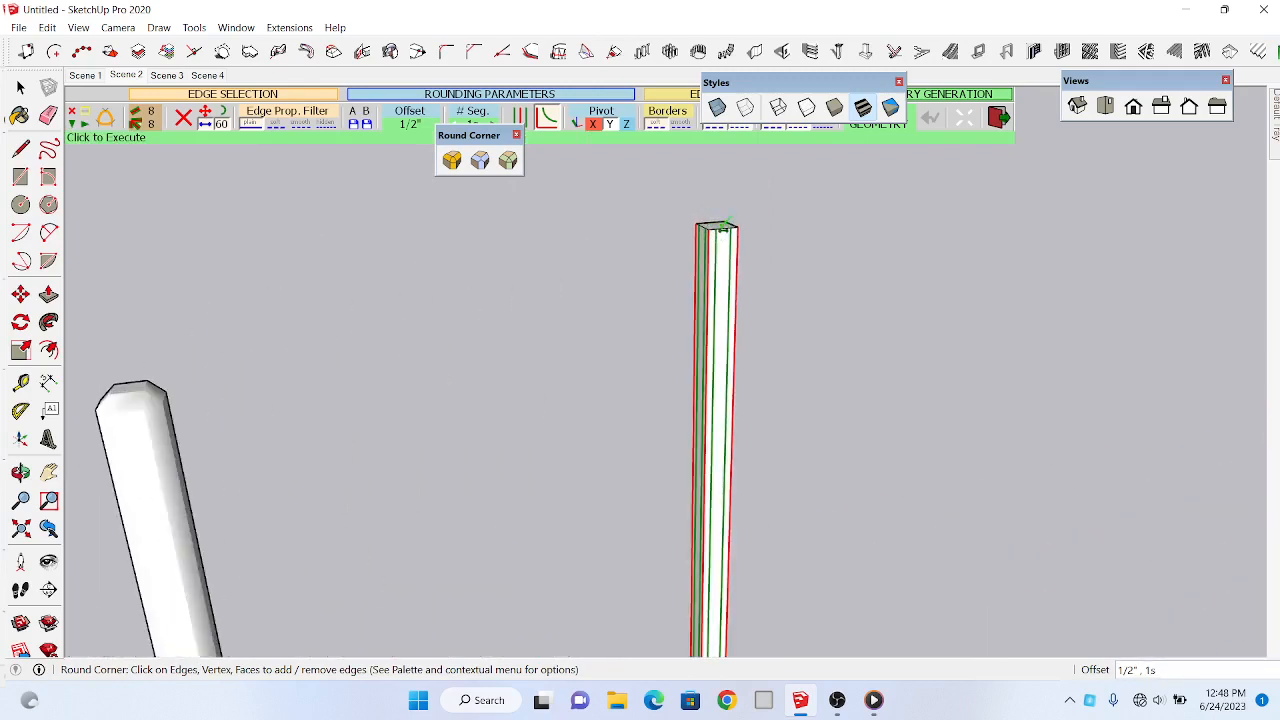
{"action": "scroll", "coordinate": [723, 228], "scroll_direction": "up", "scroll_amount": 3}
{"action": "scroll", "coordinate": [711, 250], "scroll_direction": "down", "scroll_amount": 3}
{"action": "scroll", "coordinate": [730, 248], "scroll_direction": "up", "scroll_amount": 1}
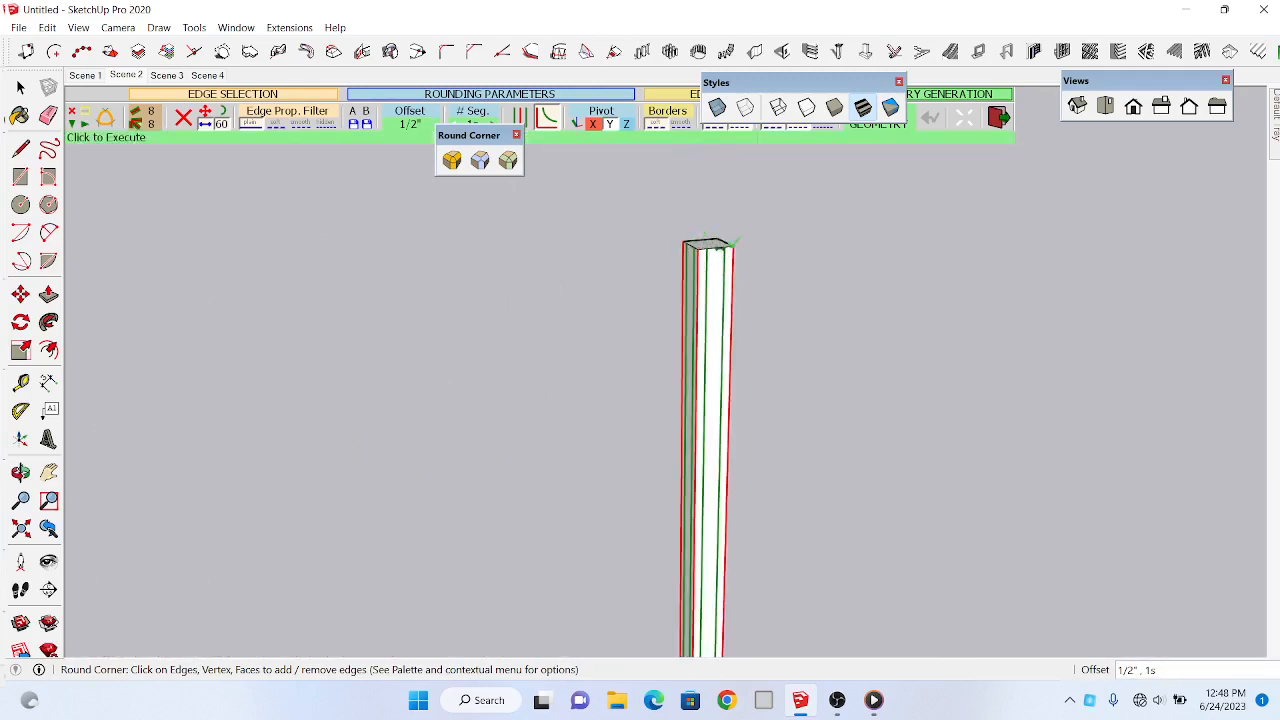
{"action": "scroll", "coordinate": [733, 243], "scroll_direction": "up", "scroll_amount": 2}
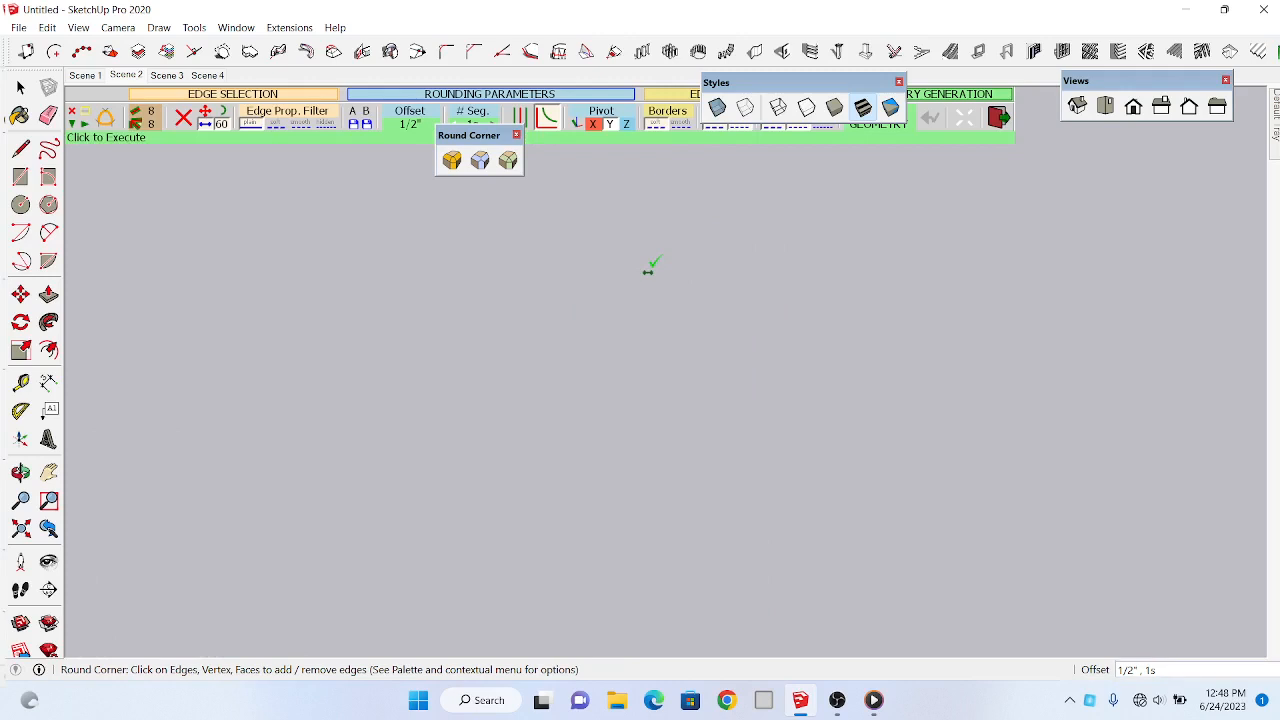
{"action": "scroll", "coordinate": [86, 329], "scroll_direction": "down", "scroll_amount": 4}
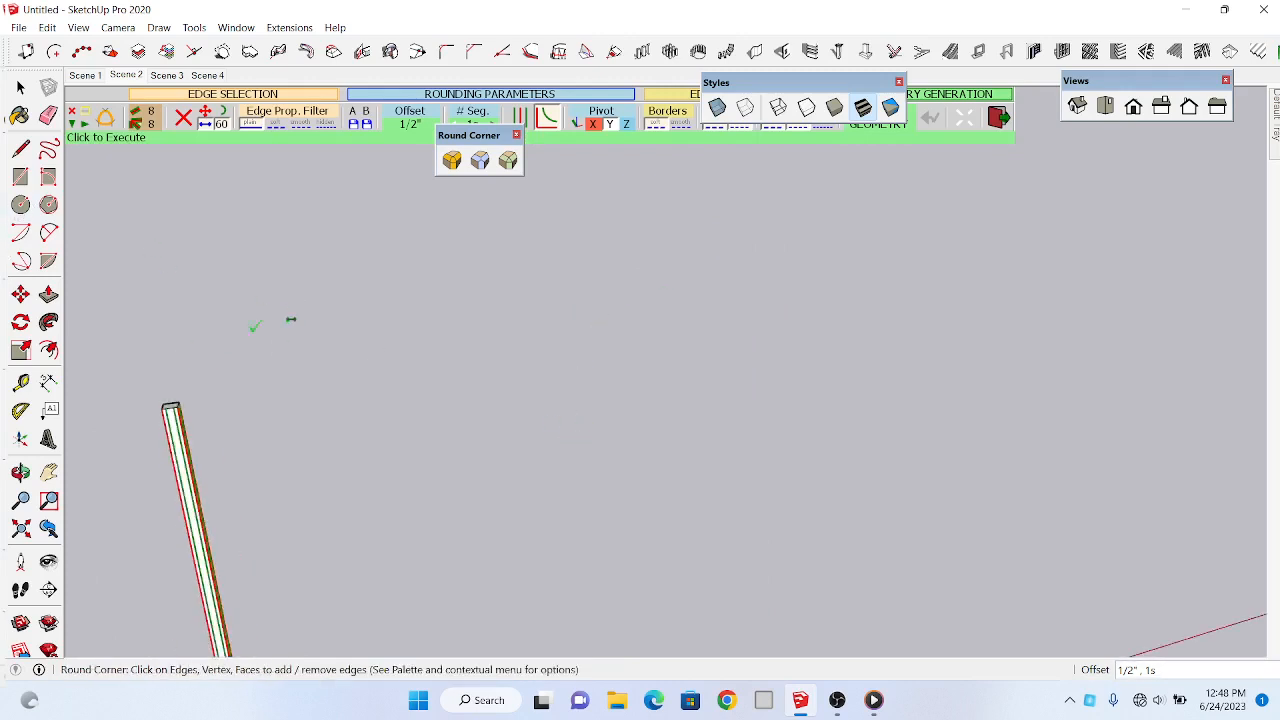
{"action": "scroll", "coordinate": [152, 460], "scroll_direction": "up", "scroll_amount": 3}
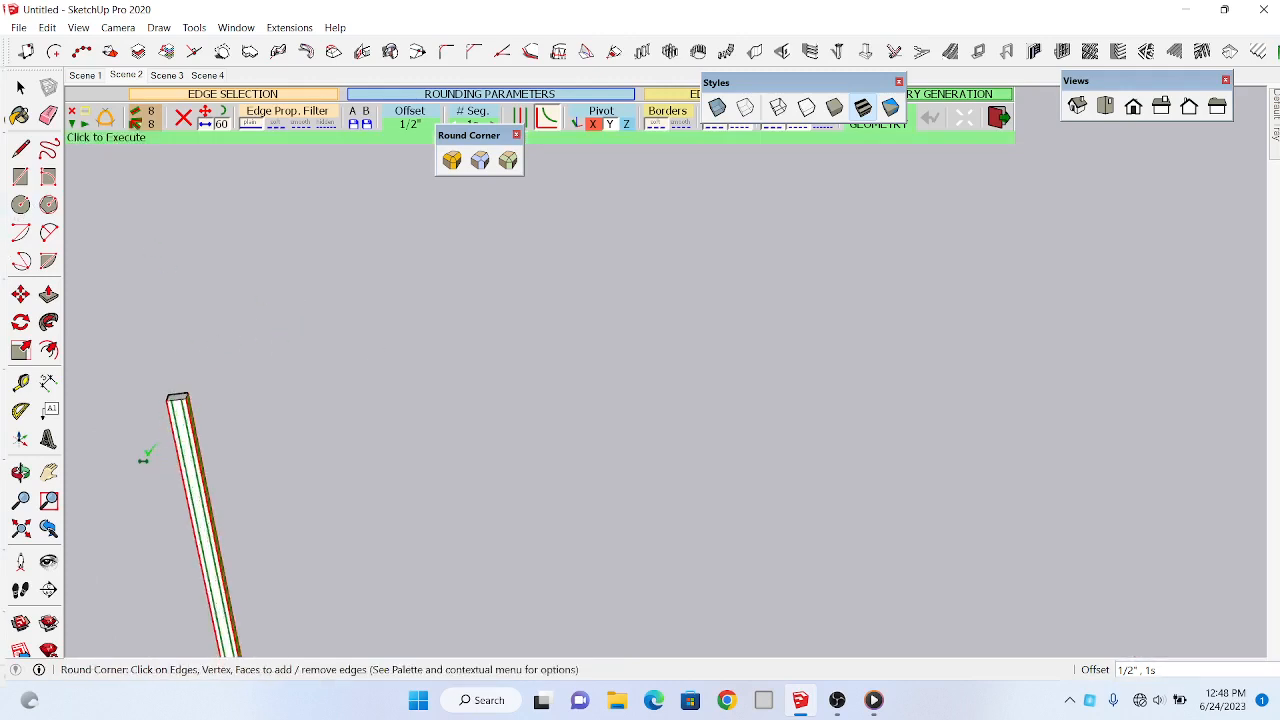
Step: Round the remaining selected edges of the fourth square post with a 1/2" offset and 1 segment, and inspect its top
{"action": "double_click", "coordinate": [465, 405]}
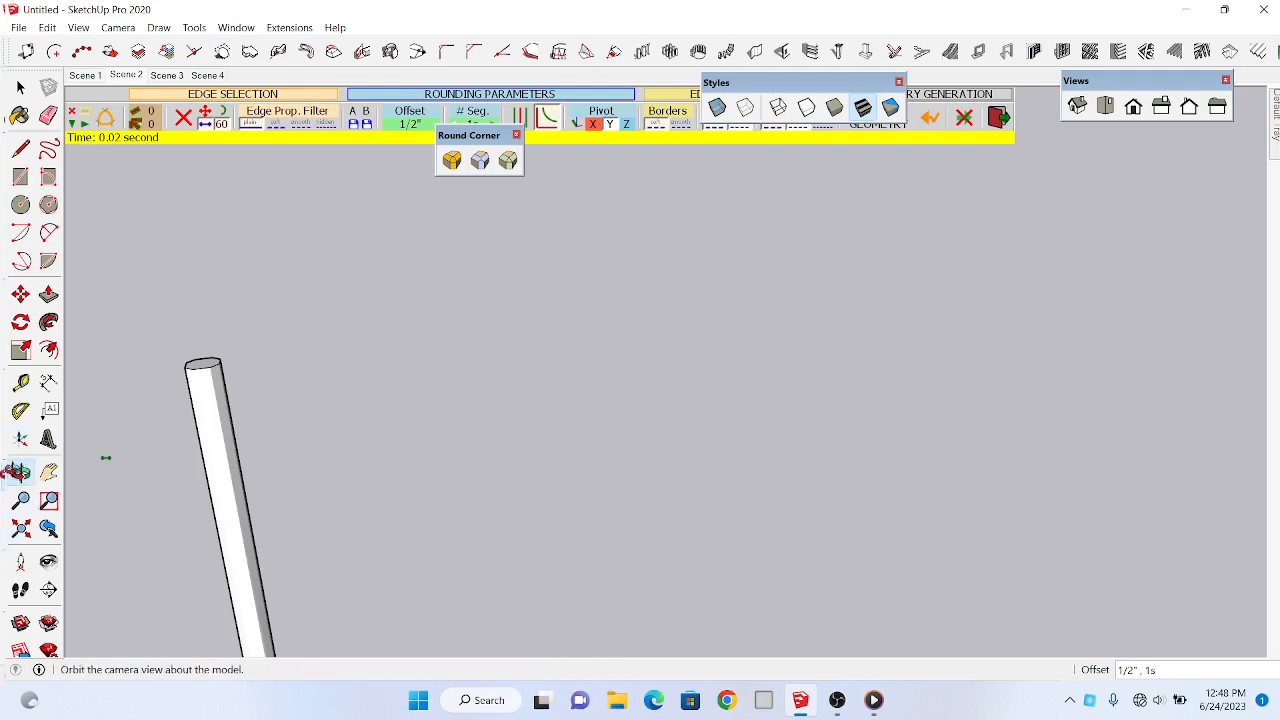
{"action": "left_click", "coordinate": [19, 474]}
{"action": "left_click_drag", "start_coordinate": [158, 420], "coordinate": [182, 415]}
{"action": "scroll", "coordinate": [181, 413], "scroll_direction": "up", "scroll_amount": 8}
{"action": "scroll", "coordinate": [368, 411], "scroll_direction": "down", "scroll_amount": 6}
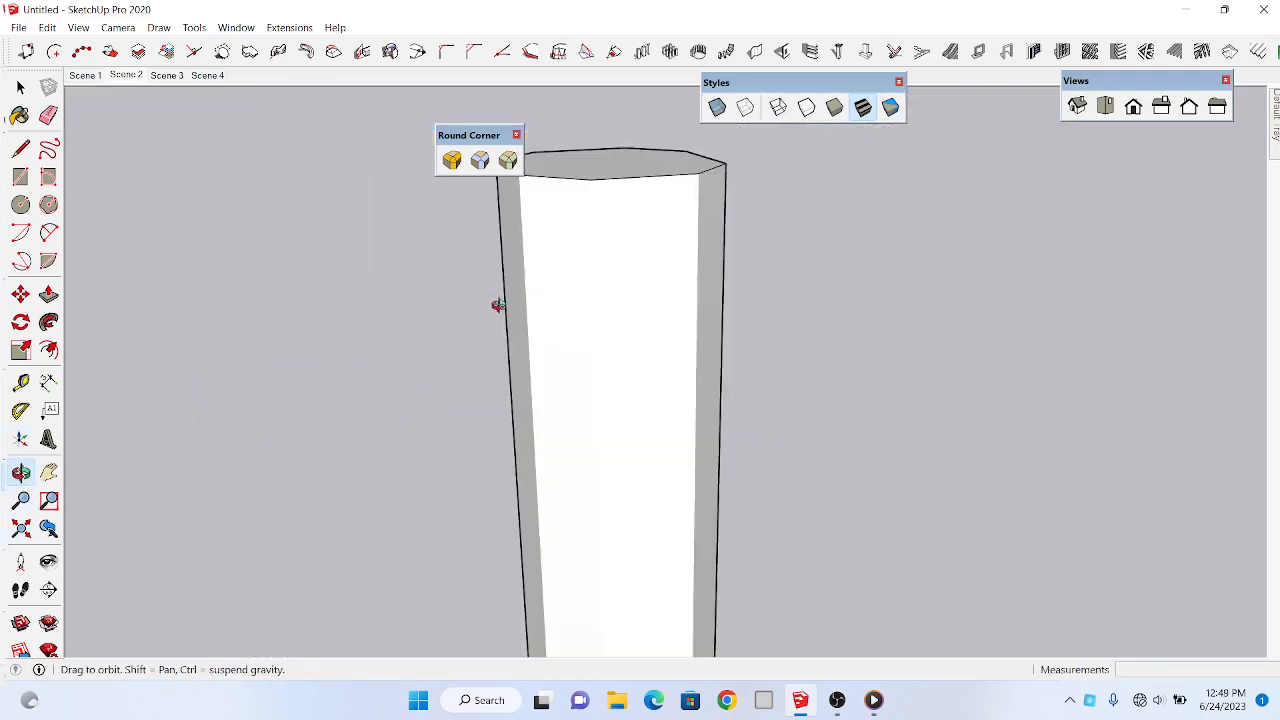
{"action": "left_click_drag", "start_coordinate": [498, 305], "coordinate": [694, 417]}
{"action": "scroll", "coordinate": [583, 383], "scroll_direction": "down", "scroll_amount": 5}
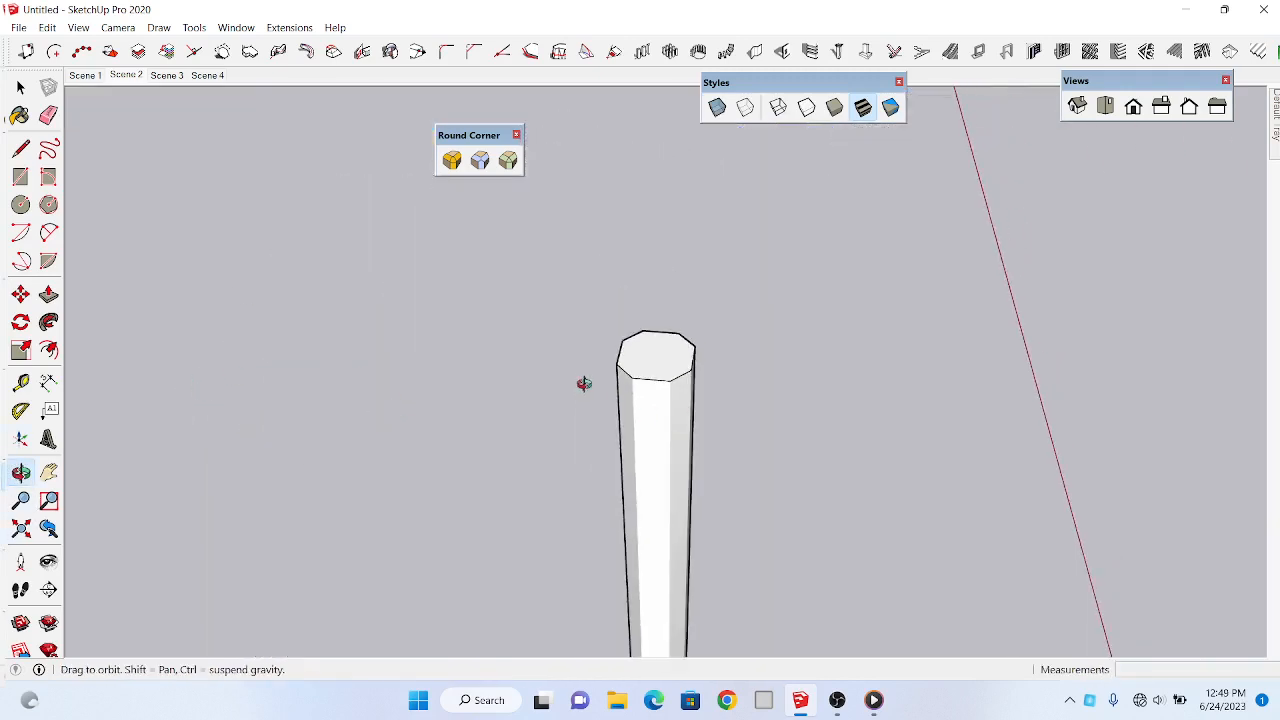
Step: Draw a 3" by 3" square on the ground beside the fourth square post
{"action": "left_click_drag", "start_coordinate": [583, 383], "coordinate": [300, 420]}
{"action": "left_click", "coordinate": [20, 176]}
{"action": "left_click", "coordinate": [608, 500]}
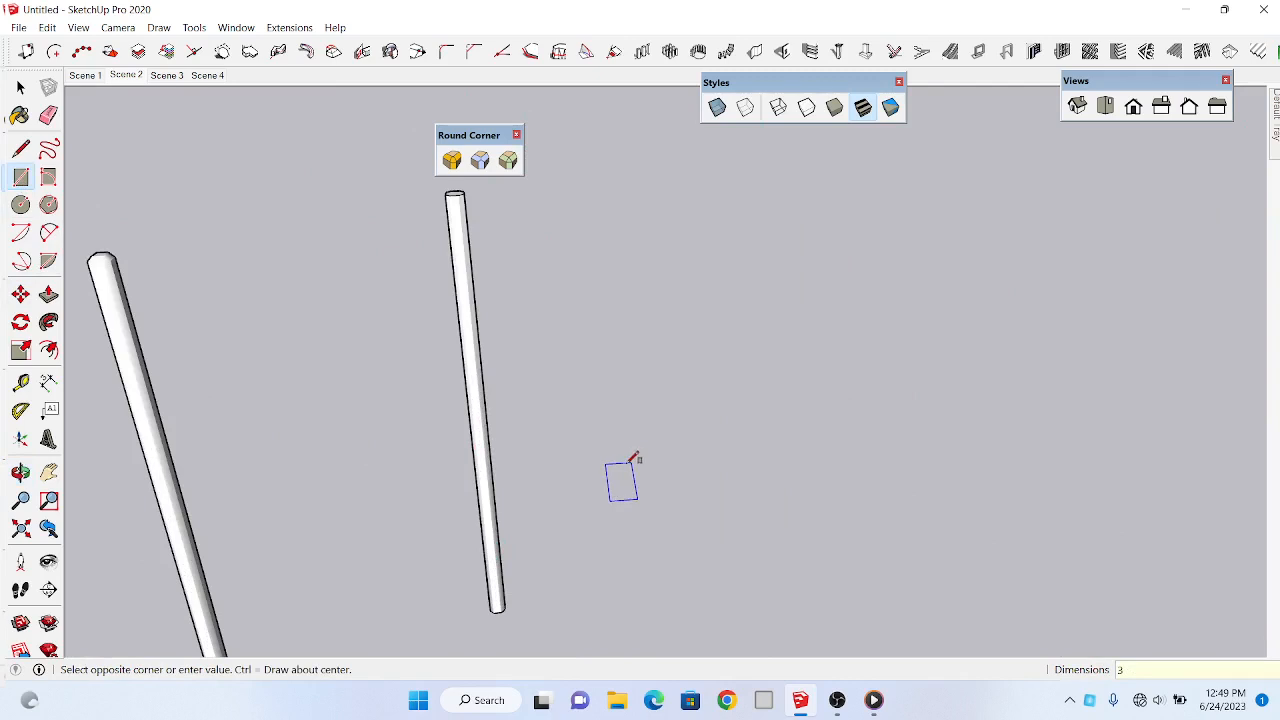
{"action": "key", "text": "Return"}
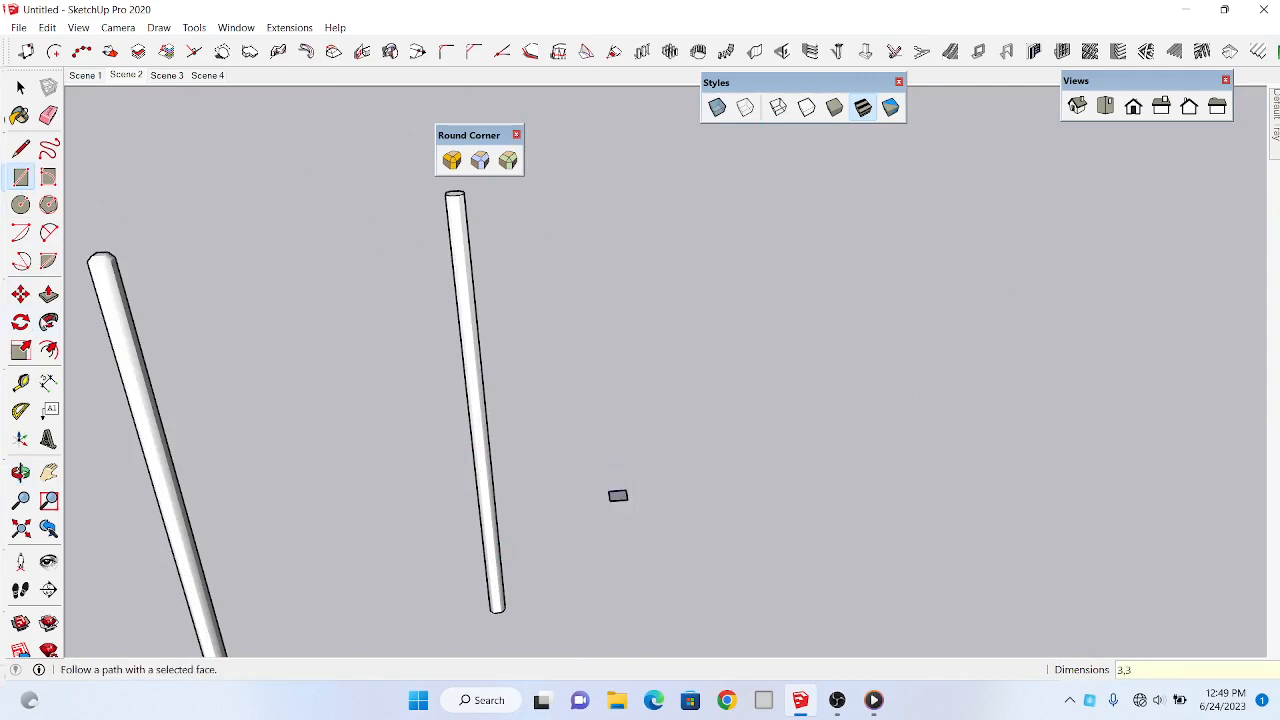
Step: Extrude the new 3" square upward 5' into a fifth square post
{"action": "left_click", "coordinate": [48, 294]}
{"action": "left_click", "coordinate": [617, 499]}
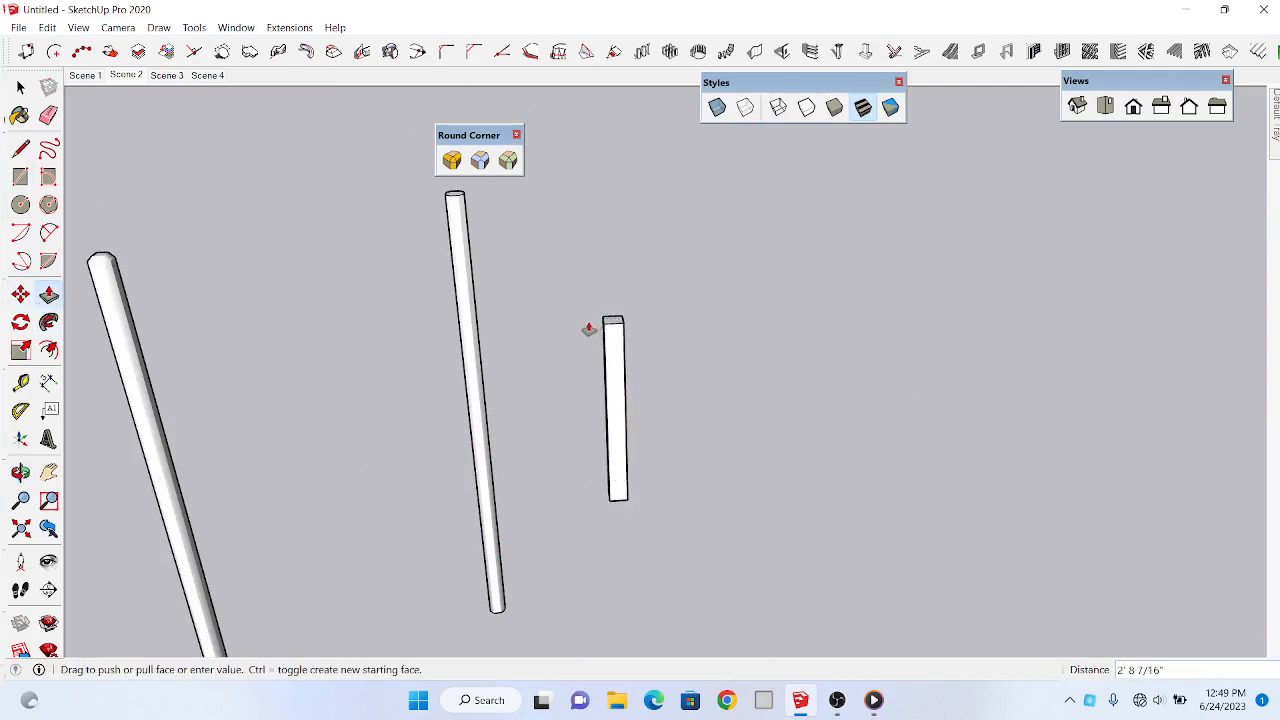
{"action": "type", "text": "5'"}
{"action": "key", "text": "Return"}
{"action": "scroll", "coordinate": [587, 330], "scroll_direction": "down", "scroll_amount": 2}
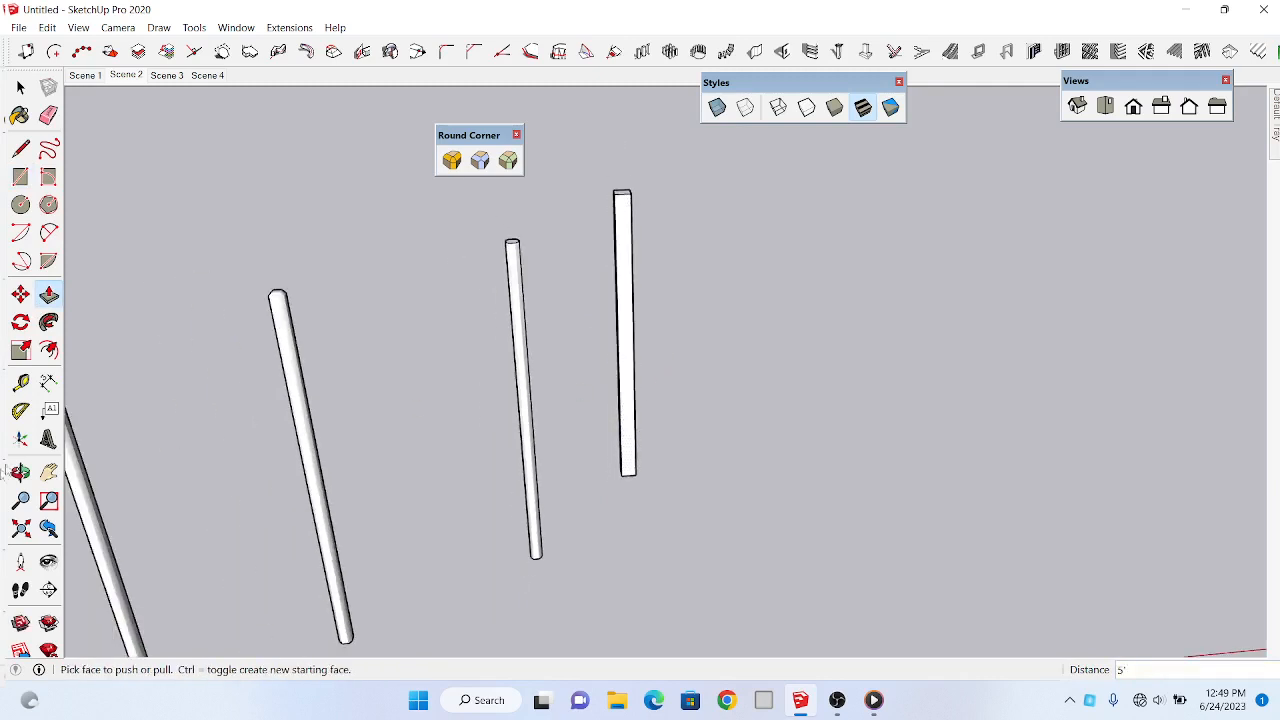
Step: Select only the front edge of the fifth square post's top face and start Round Corner on it
{"action": "left_click", "coordinate": [17, 478]}
{"action": "scroll", "coordinate": [672, 480], "scroll_direction": "down", "scroll_amount": 1}
{"action": "scroll", "coordinate": [634, 256], "scroll_direction": "up", "scroll_amount": 5}
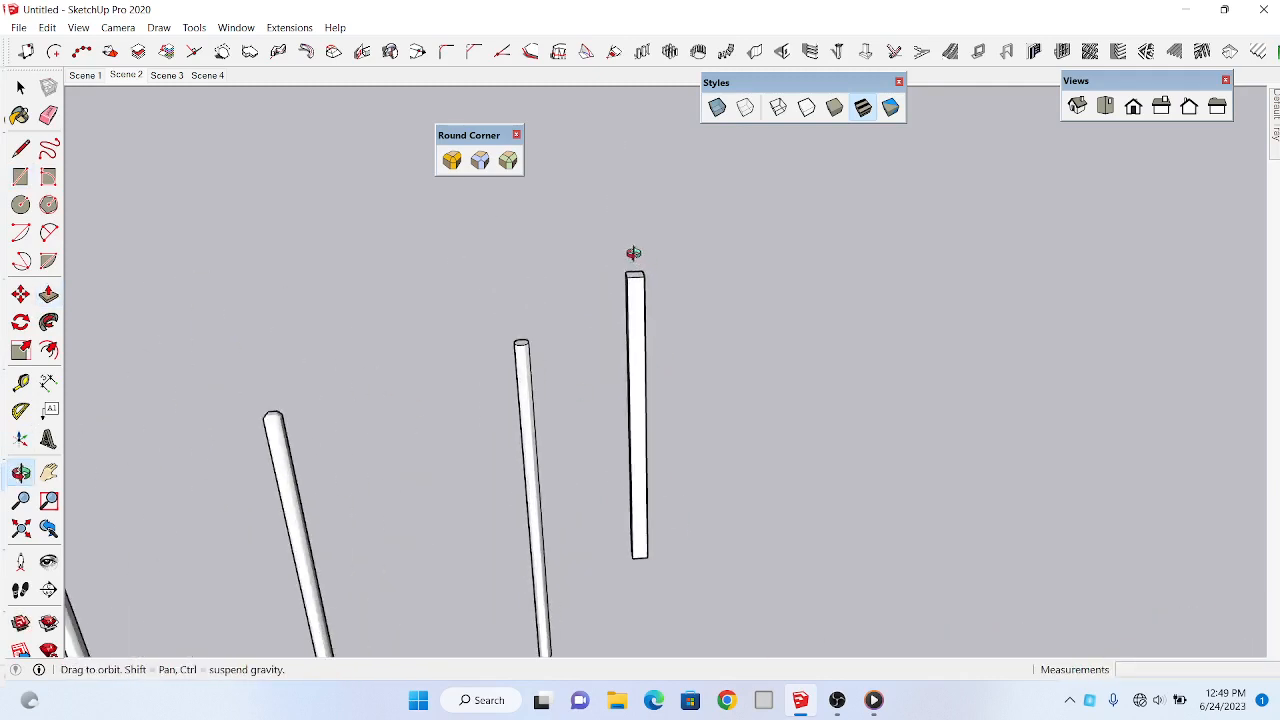
{"action": "scroll", "coordinate": [660, 285], "scroll_direction": "up", "scroll_amount": 3}
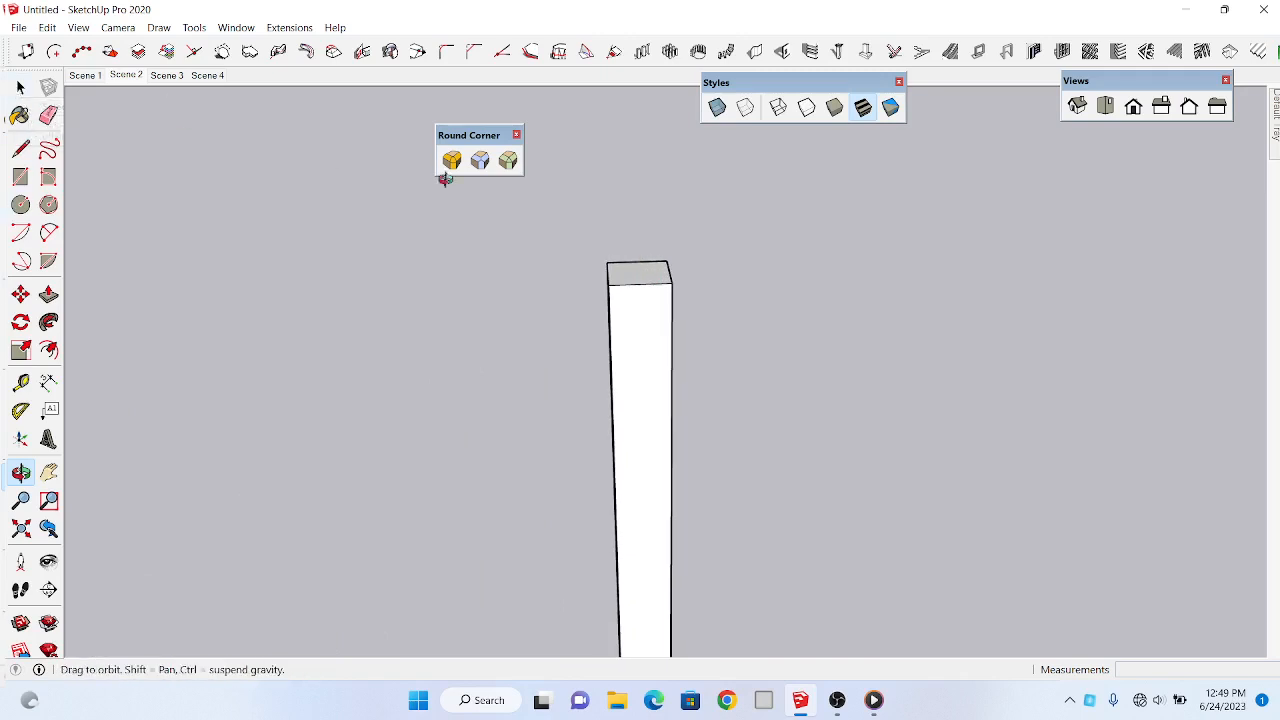
{"action": "left_click", "coordinate": [22, 90]}
{"action": "scroll", "coordinate": [592, 285], "scroll_direction": "up", "scroll_amount": 2}
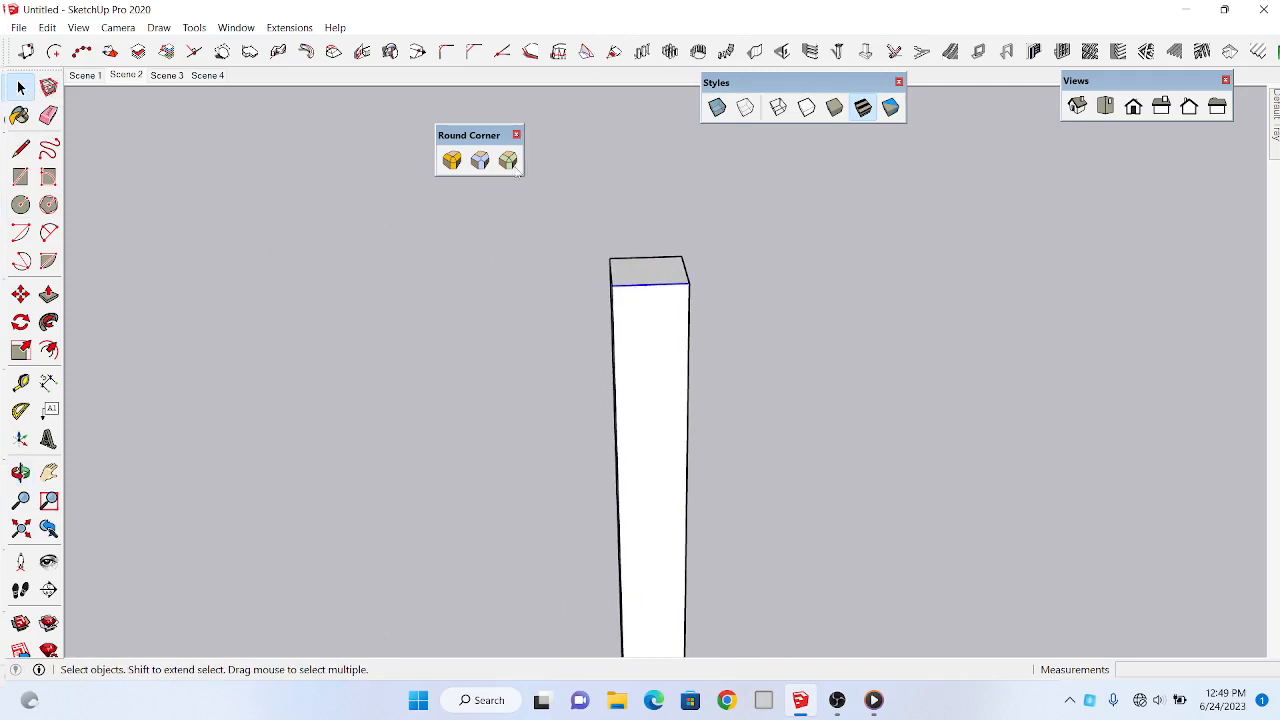
{"action": "left_click", "coordinate": [452, 160]}
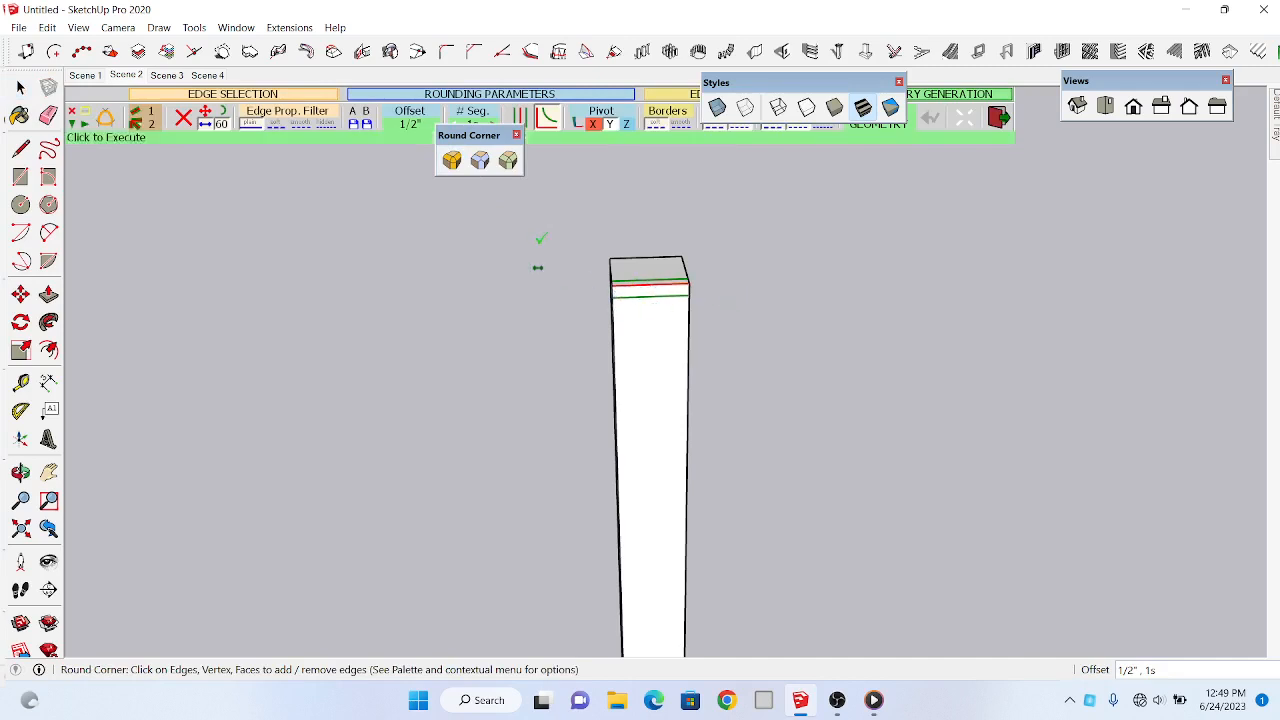
Step: Set the rounding offset to 3" and round the fifth post's top front edge with 1 segment
{"action": "right_click", "coordinate": [403, 121]}
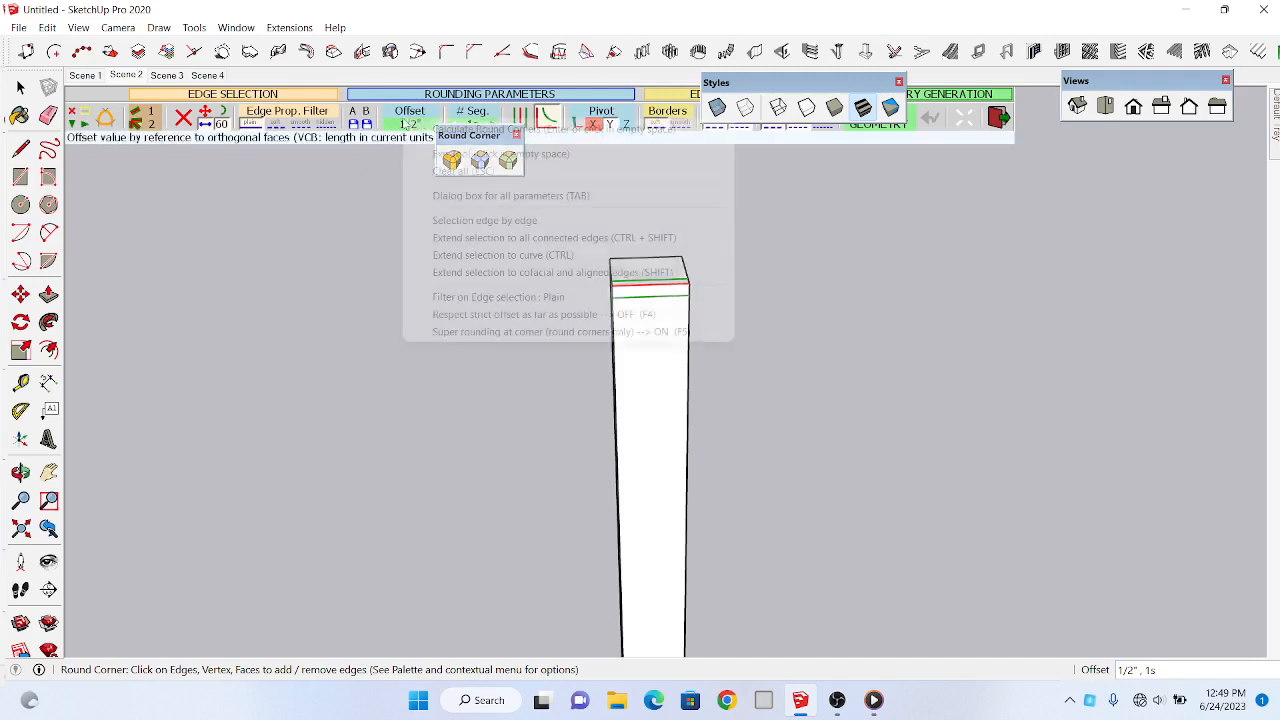
{"action": "left_click", "coordinate": [400, 122]}
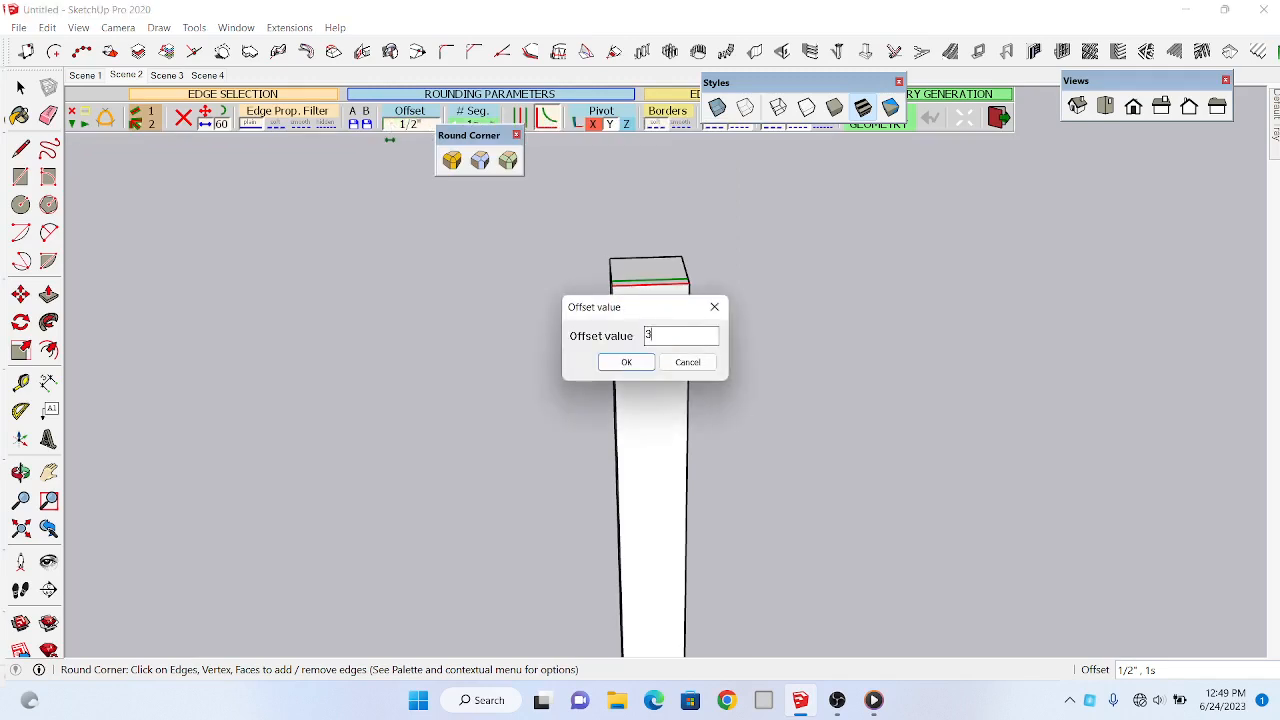
{"action": "key", "text": "Return"}
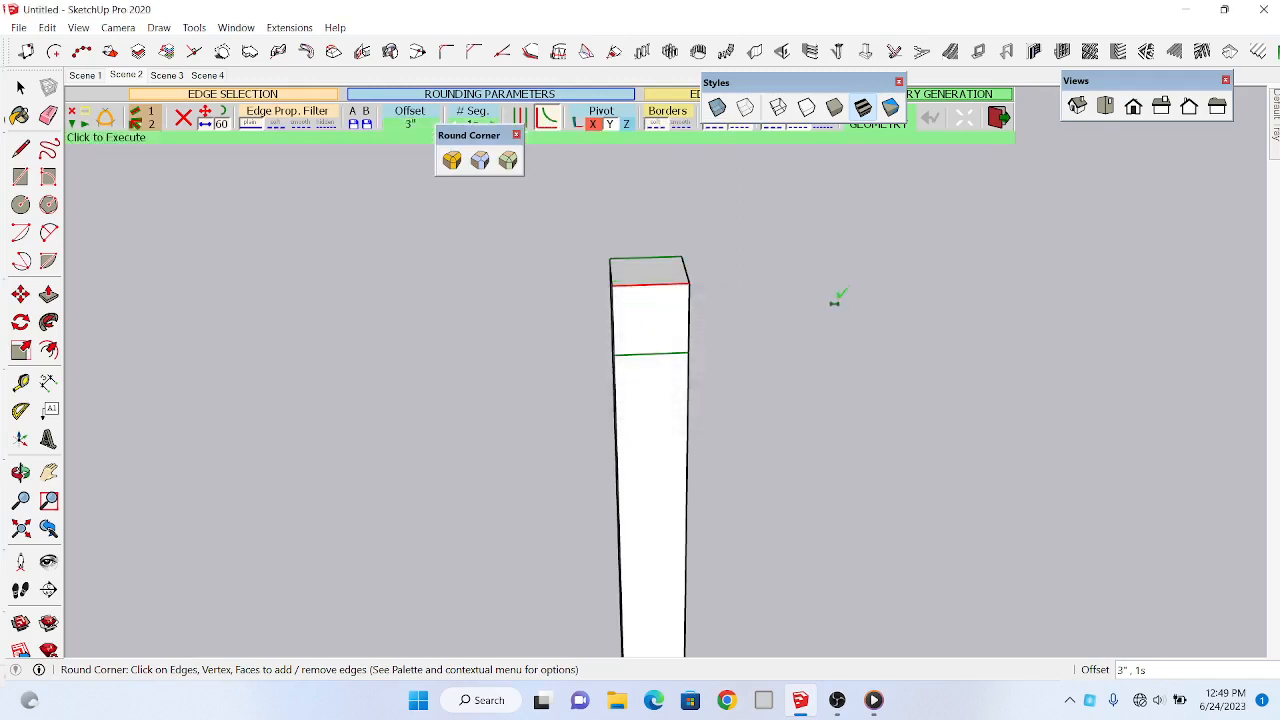
{"action": "left_click", "coordinate": [835, 302]}
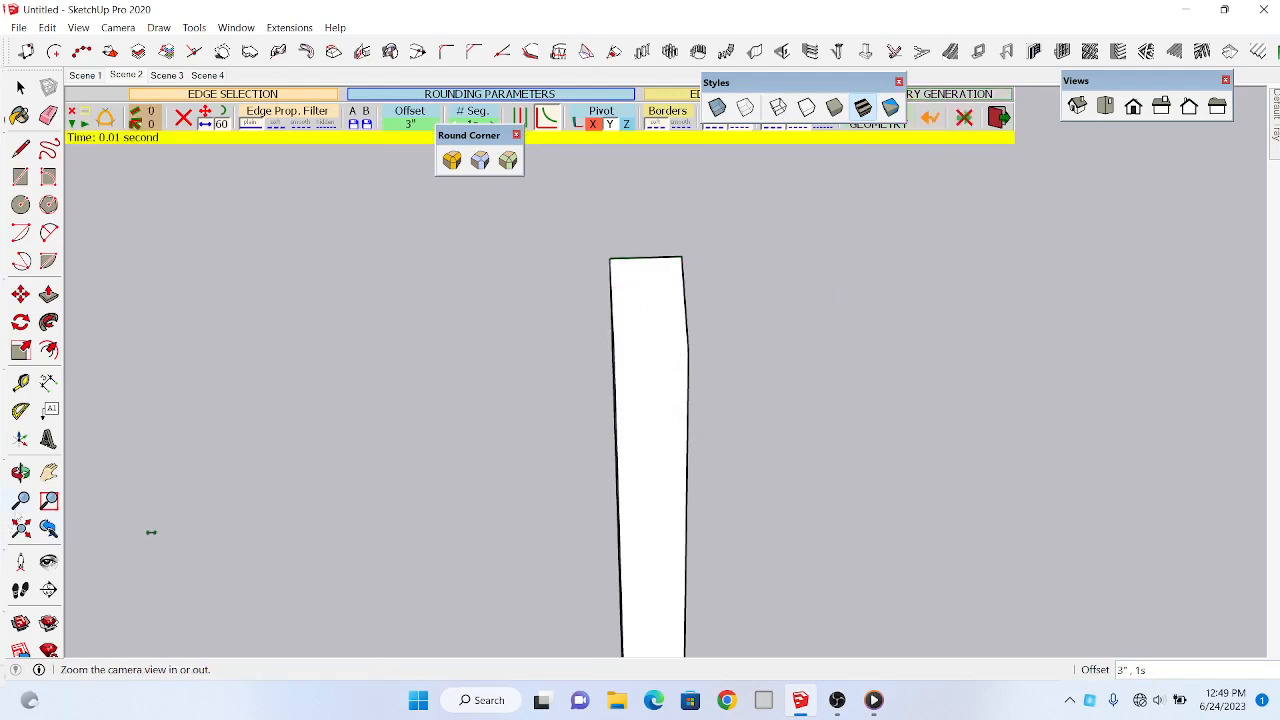
Step: Examine the cut top of the fifth square post and the whole row of fence posts from different angles
{"action": "left_click", "coordinate": [21, 473]}
{"action": "scroll", "coordinate": [486, 412], "scroll_direction": "down", "scroll_amount": 2}
{"action": "left_click_drag", "start_coordinate": [486, 412], "coordinate": [417, 424]}
{"action": "left_click_drag", "start_coordinate": [548, 443], "coordinate": [523, 426]}
{"action": "left_click_drag", "start_coordinate": [719, 436], "coordinate": [627, 403]}
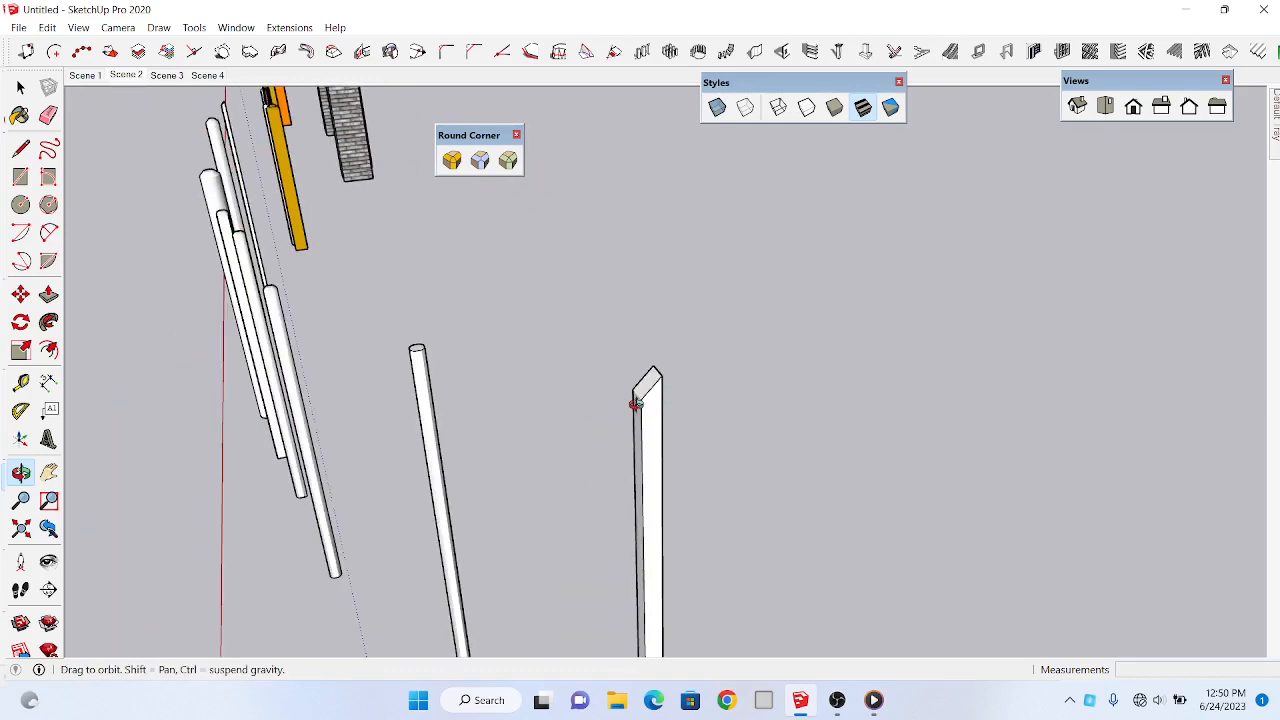
{"action": "left_click_drag", "start_coordinate": [630, 404], "coordinate": [810, 437]}
{"action": "left_click_drag", "start_coordinate": [484, 324], "coordinate": [563, 337]}
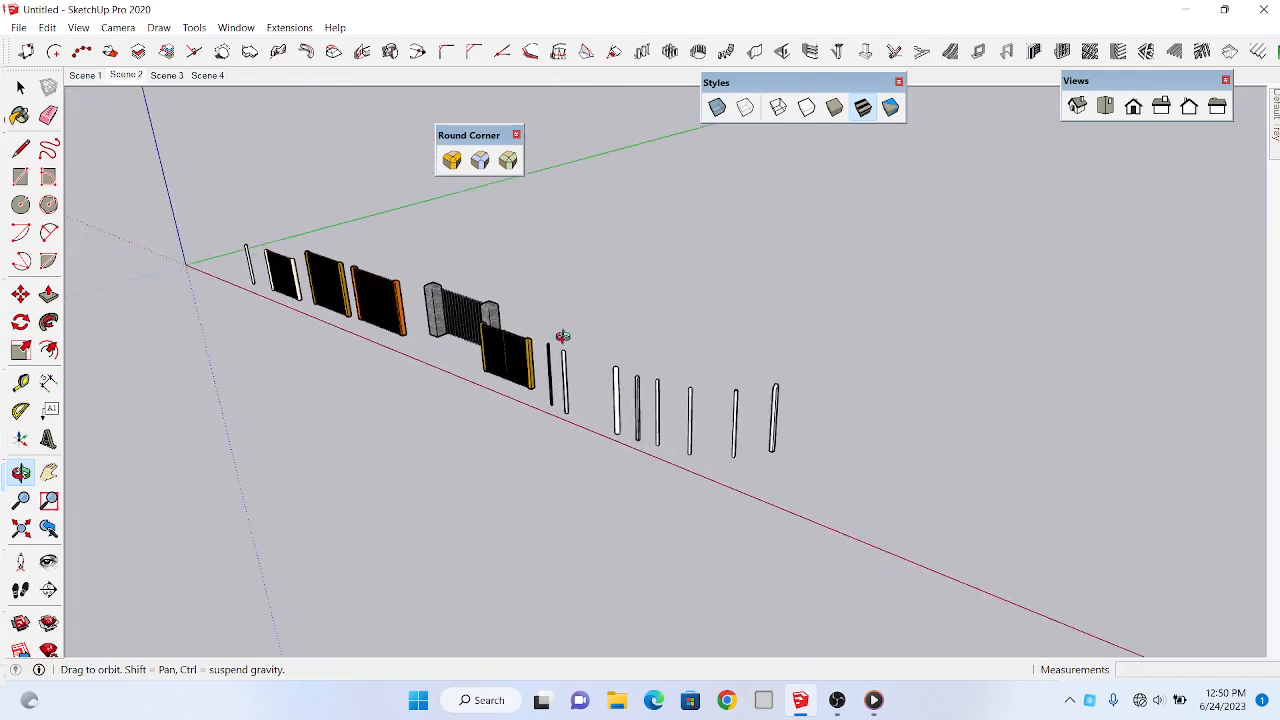